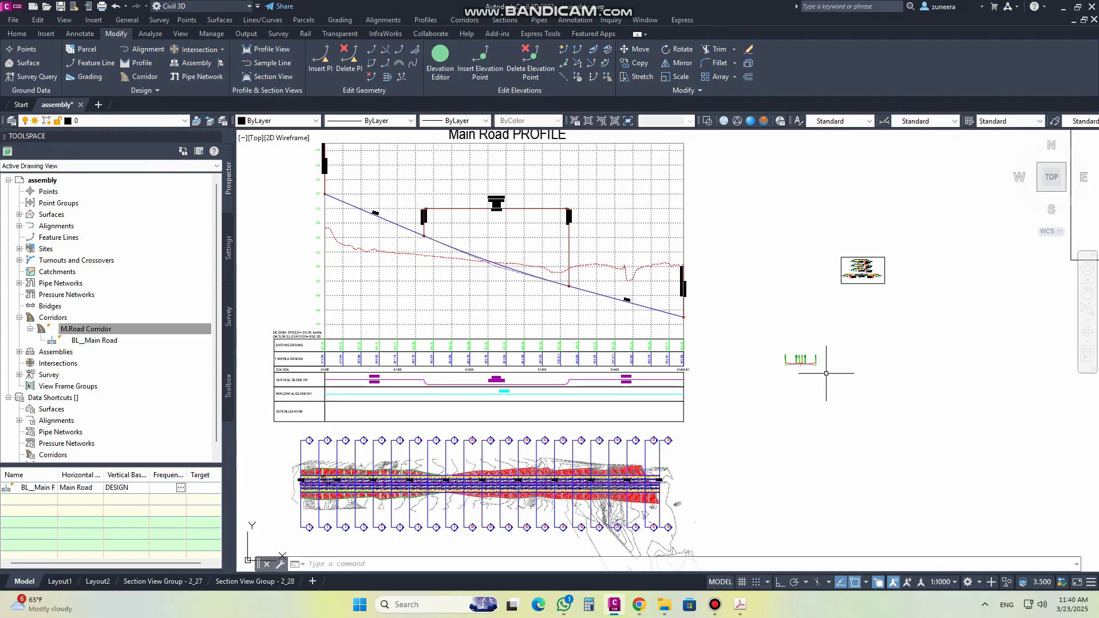
- Examine the Main Road profile, the corridor in plan and the section views on both sheets
{"action": "middle_click_drag", "start_coordinate": [507, 460], "coordinate": [536, 439]}
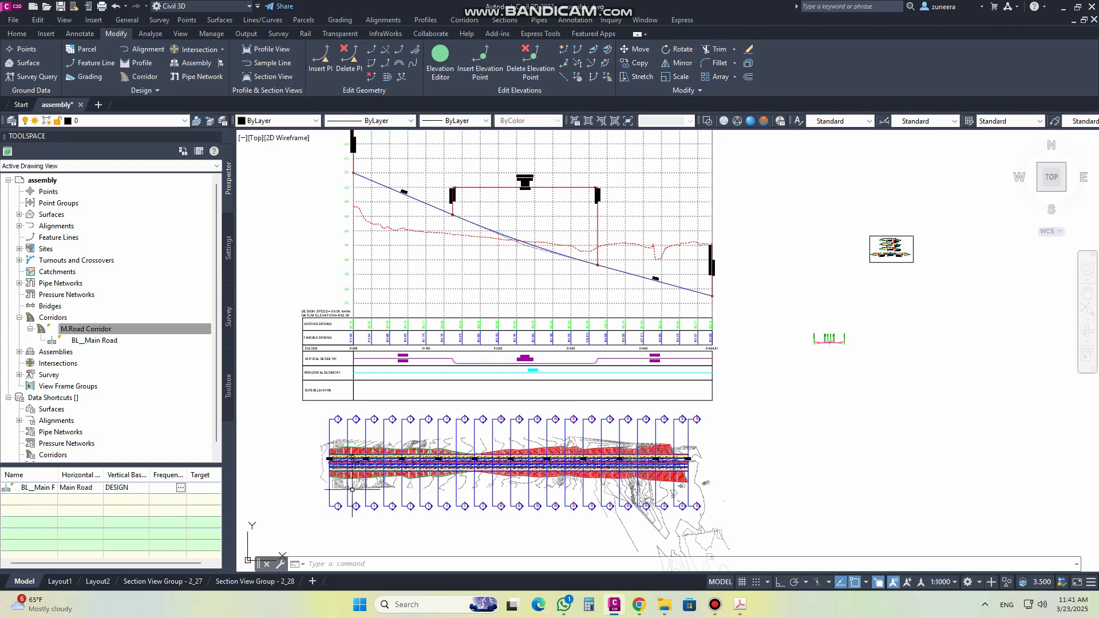
{"action": "scroll", "coordinate": [331, 475], "scroll_direction": "up", "scroll_amount": 5}
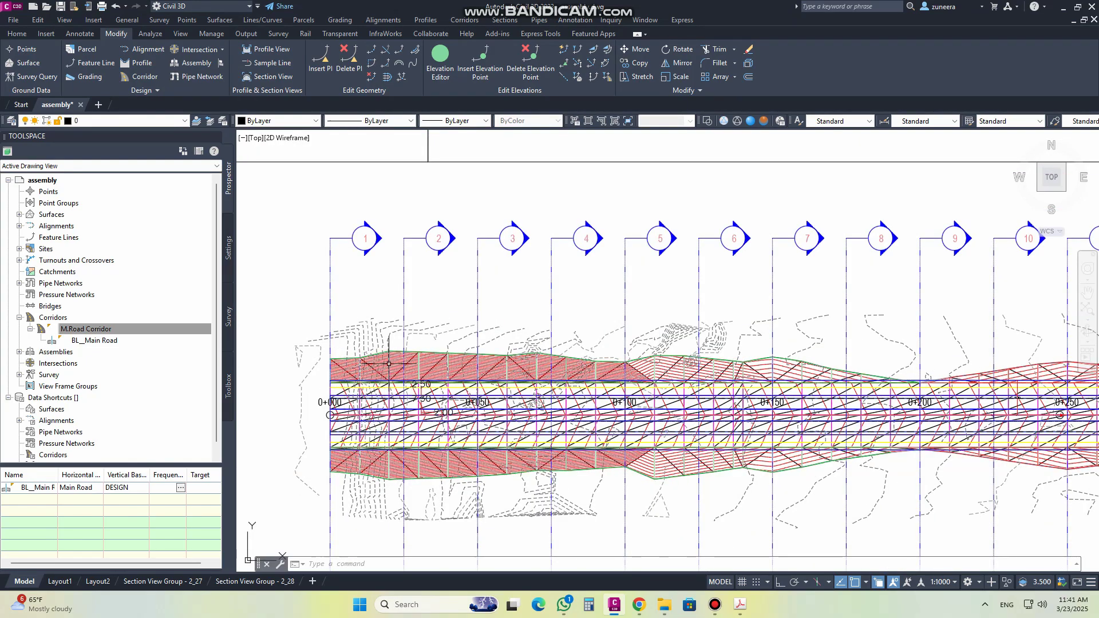
{"action": "scroll", "coordinate": [324, 397], "scroll_direction": "down", "scroll_amount": 5}
{"action": "scroll", "coordinate": [785, 301], "scroll_direction": "up", "scroll_amount": 5}
{"action": "scroll", "coordinate": [468, 413], "scroll_direction": "down", "scroll_amount": 5}
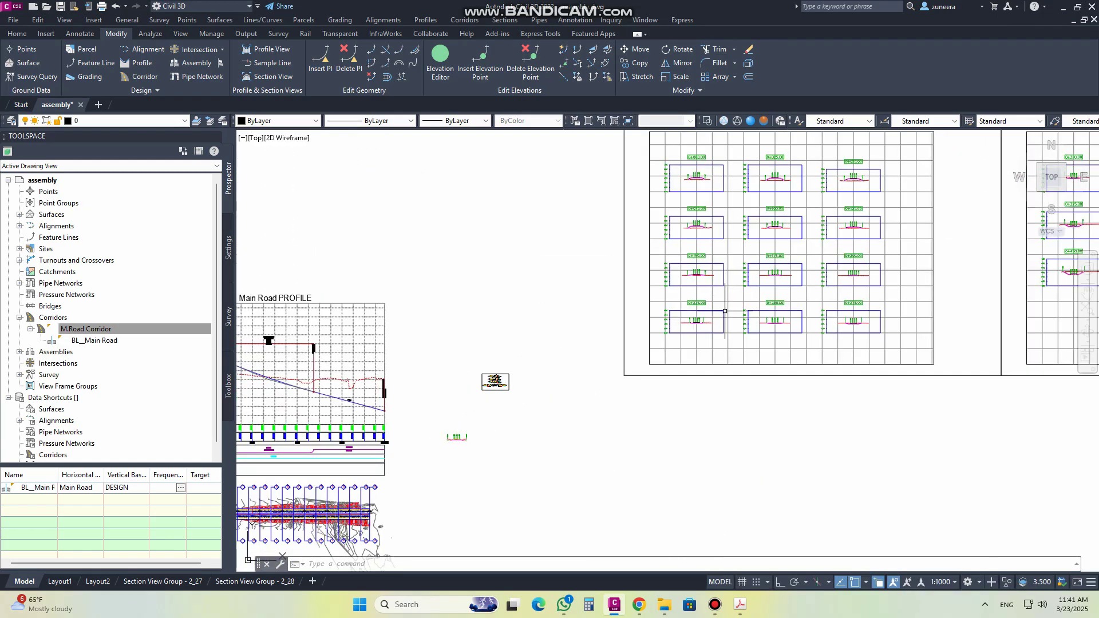
{"action": "scroll", "coordinate": [715, 309], "scroll_direction": "up", "scroll_amount": 6}
{"action": "scroll", "coordinate": [698, 244], "scroll_direction": "up", "scroll_amount": 5}
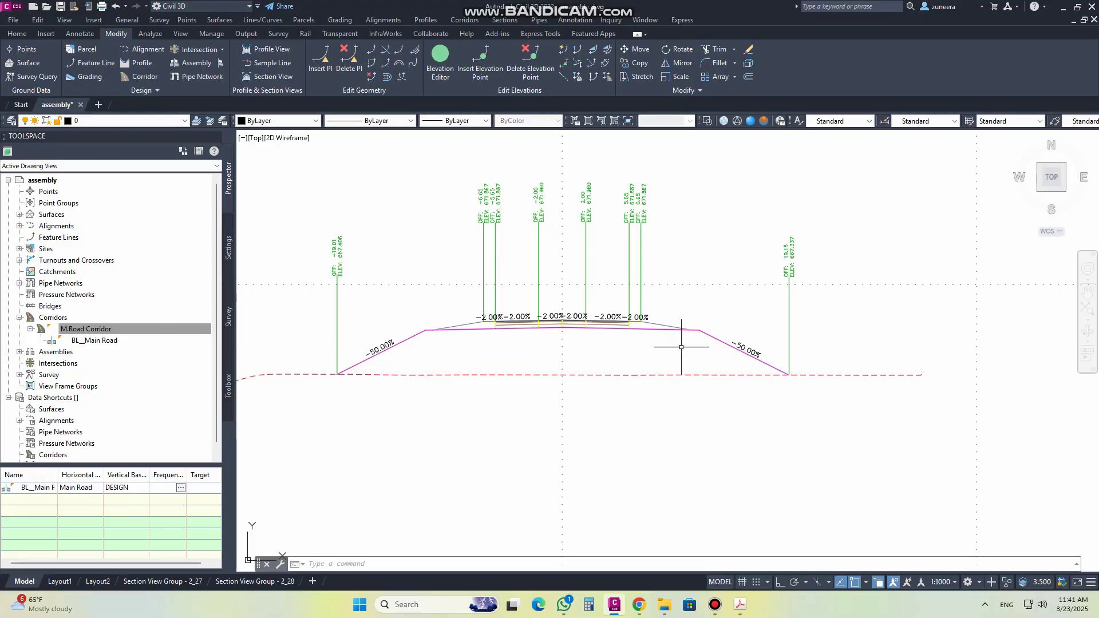
{"action": "scroll", "coordinate": [677, 332], "scroll_direction": "down", "scroll_amount": 4}
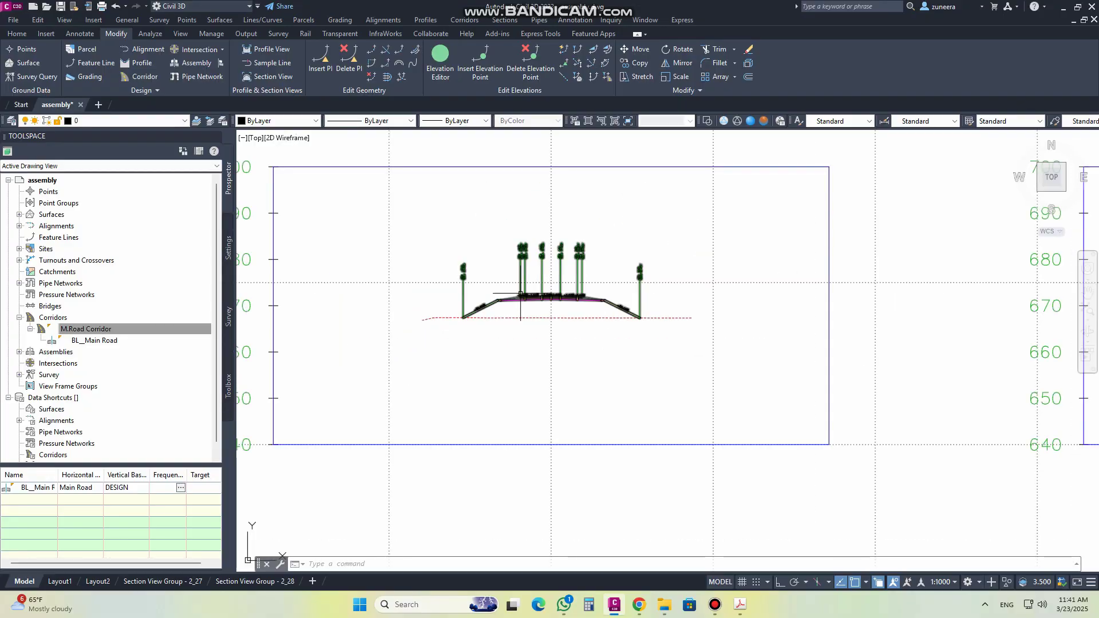
{"action": "scroll", "coordinate": [520, 295], "scroll_direction": "down", "scroll_amount": 5}
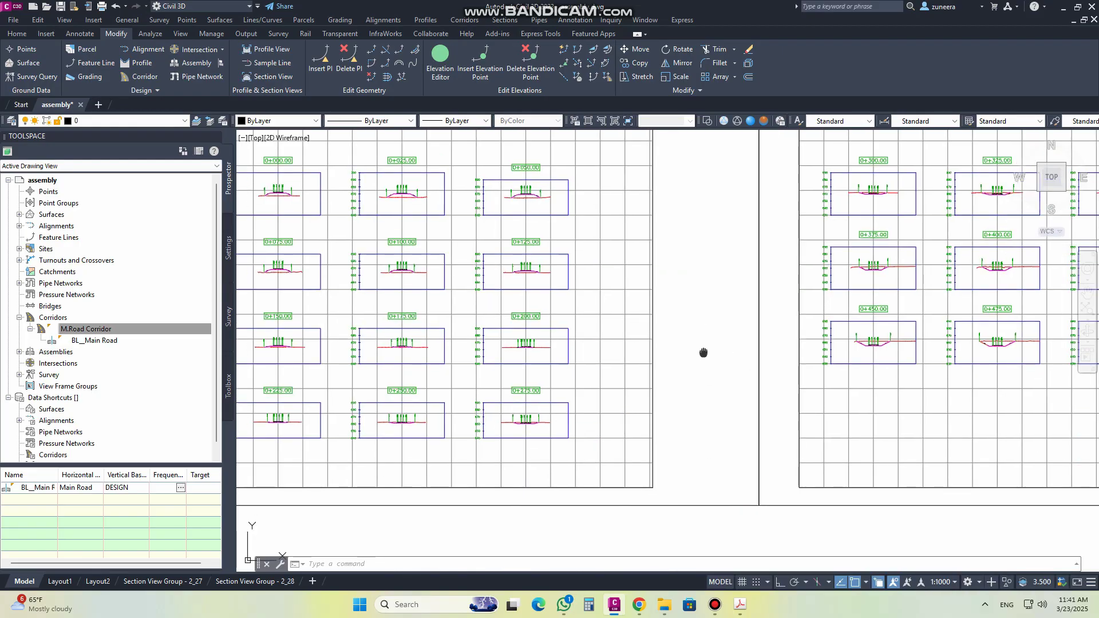
{"action": "middle_click_drag", "start_coordinate": [703, 352], "coordinate": [480, 478]}
{"action": "scroll", "coordinate": [737, 502], "scroll_direction": "up", "scroll_amount": 5}
{"action": "scroll", "coordinate": [839, 494], "scroll_direction": "down", "scroll_amount": 5}
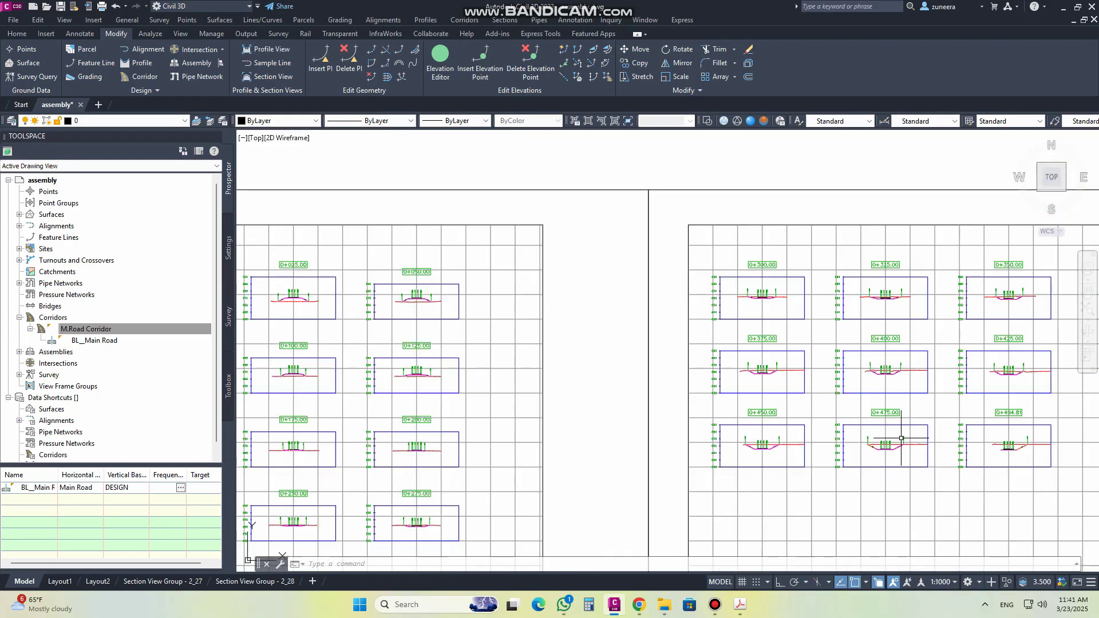
{"action": "scroll", "coordinate": [523, 333], "scroll_direction": "up", "scroll_amount": 5}
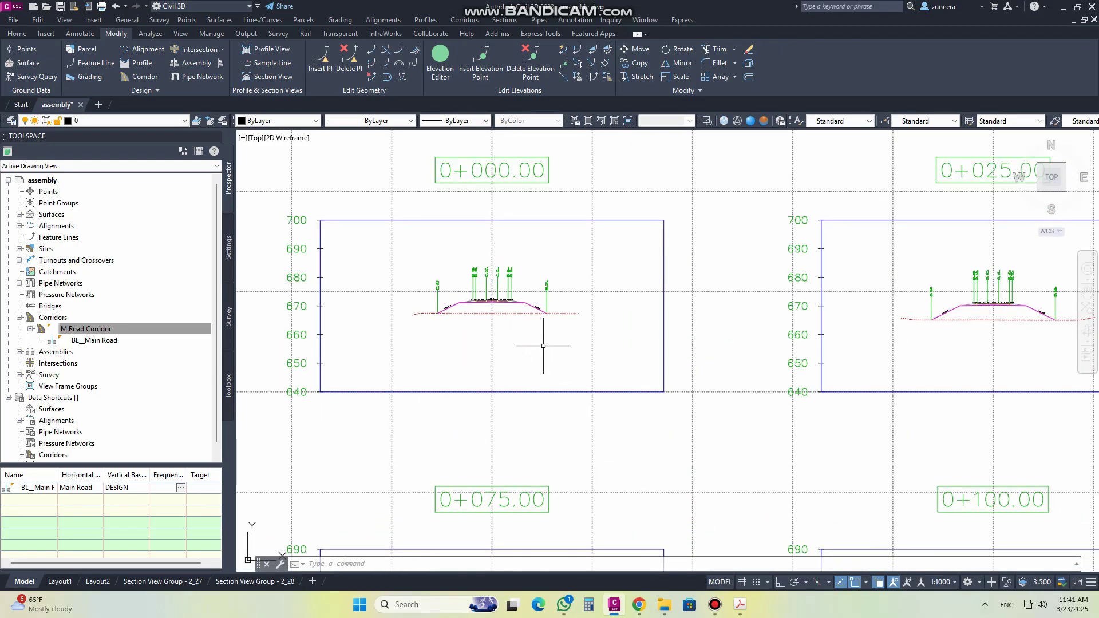
- Compare the design profile with the cut and fill side slopes in the section views from 0+150.00 to 0+275.00
{"action": "scroll", "coordinate": [599, 306], "scroll_direction": "down", "scroll_amount": 6}
{"action": "middle_click_drag", "start_coordinate": [366, 440], "coordinate": [538, 355]}
{"action": "scroll", "coordinate": [536, 353], "scroll_direction": "up", "scroll_amount": 5}
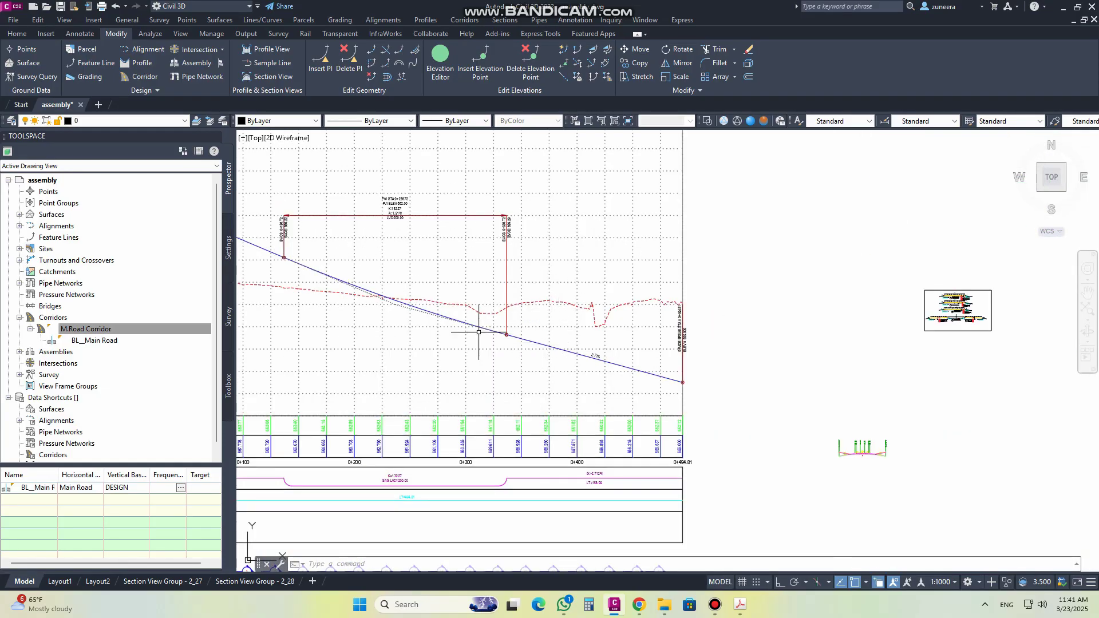
{"action": "scroll", "coordinate": [479, 332], "scroll_direction": "down", "scroll_amount": 5}
{"action": "scroll", "coordinate": [812, 302], "scroll_direction": "up", "scroll_amount": 3}
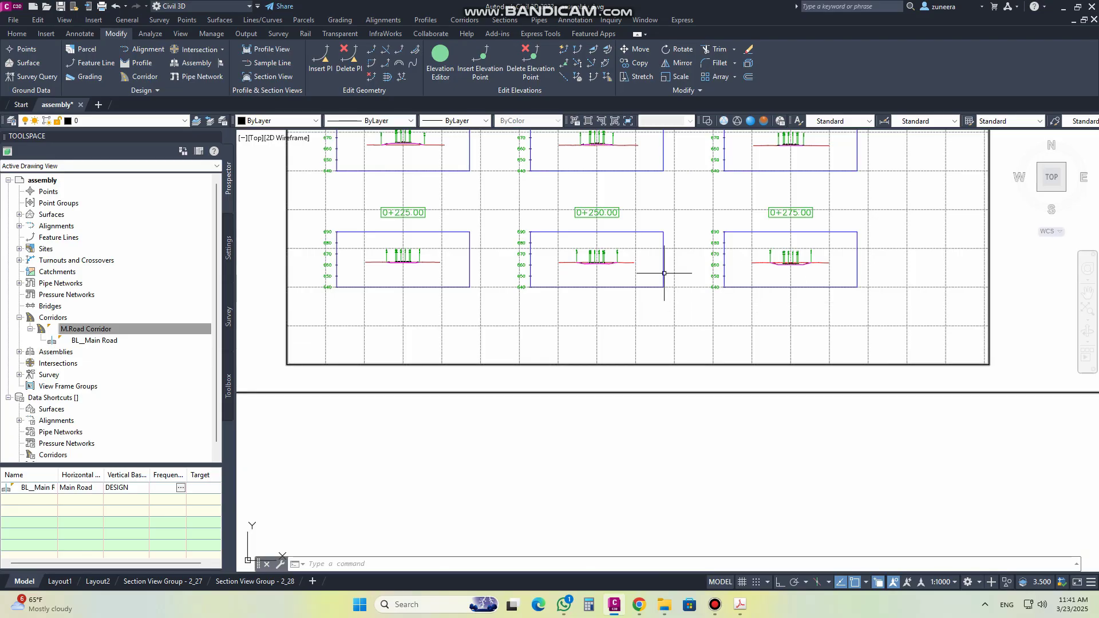
{"action": "scroll", "coordinate": [400, 261], "scroll_direction": "up", "scroll_amount": 3}
{"action": "scroll", "coordinate": [486, 281], "scroll_direction": "up", "scroll_amount": 3}
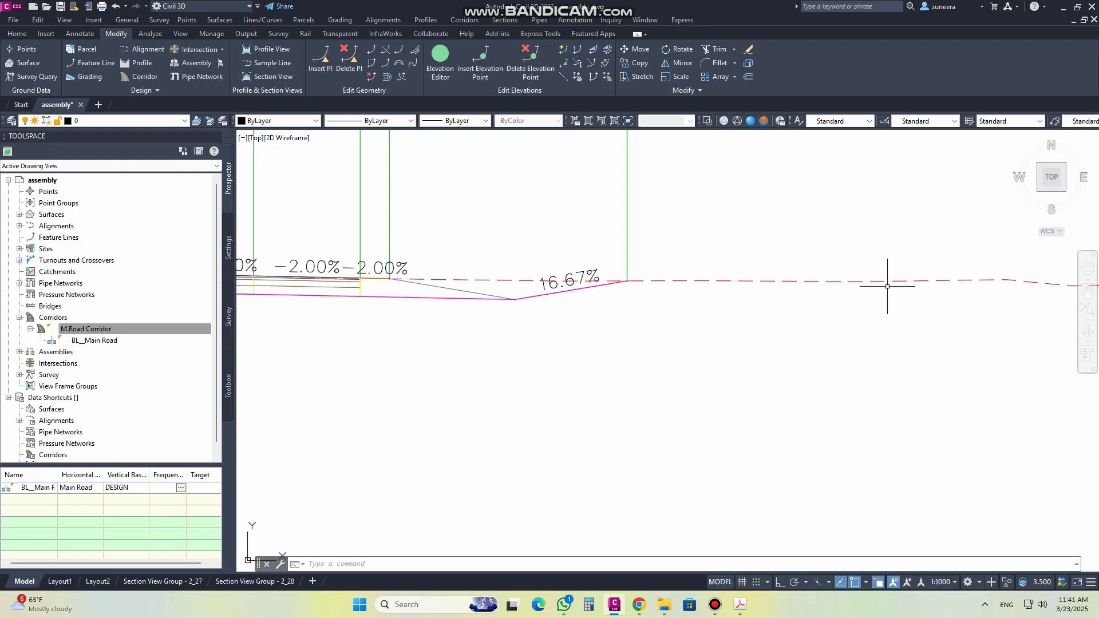
{"action": "scroll", "coordinate": [613, 407], "scroll_direction": "down", "scroll_amount": 10}
{"action": "scroll", "coordinate": [613, 406], "scroll_direction": "down", "scroll_amount": 5}
{"action": "scroll", "coordinate": [615, 346], "scroll_direction": "up", "scroll_amount": 4}
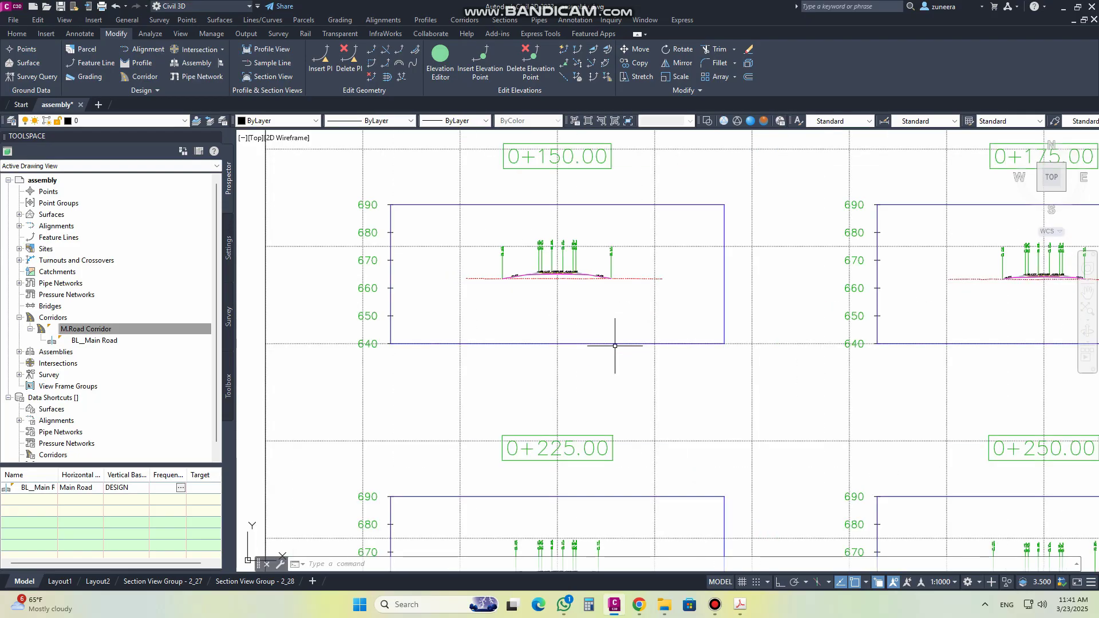
{"action": "scroll", "coordinate": [597, 295], "scroll_direction": "up", "scroll_amount": 5}
{"action": "scroll", "coordinate": [609, 277], "scroll_direction": "down", "scroll_amount": 8}
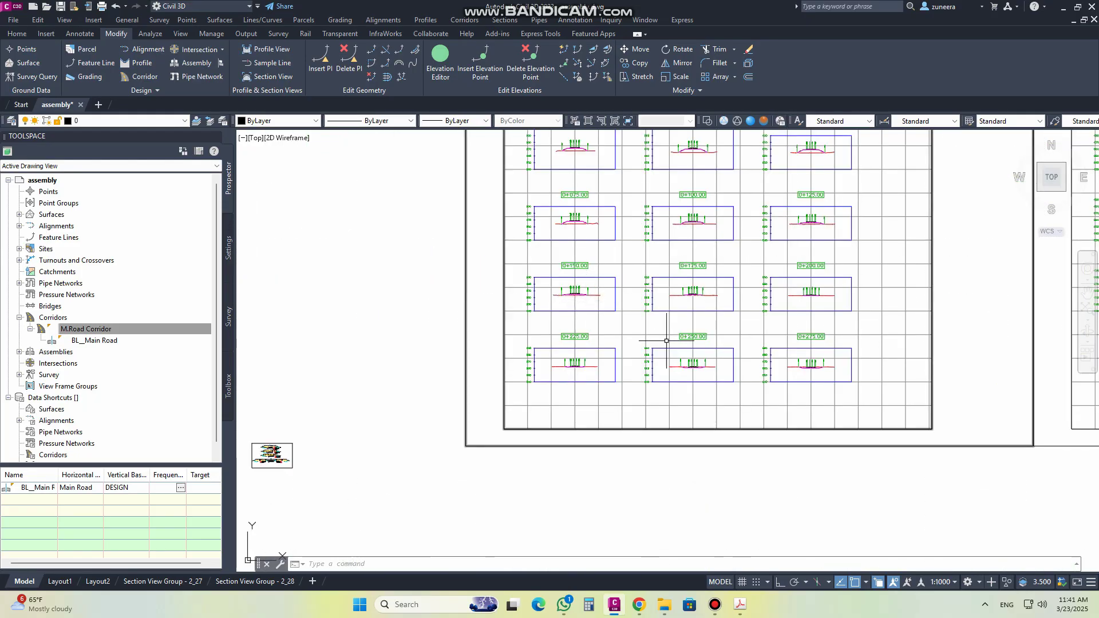
- Draw a V-shaped ditch polyline in section 0+225.00, from the start of the right-hand 16.67% slope to its daylight point
{"action": "scroll", "coordinate": [619, 384], "scroll_direction": "up", "scroll_amount": 4}
{"action": "scroll", "coordinate": [454, 319], "scroll_direction": "up", "scroll_amount": 6}
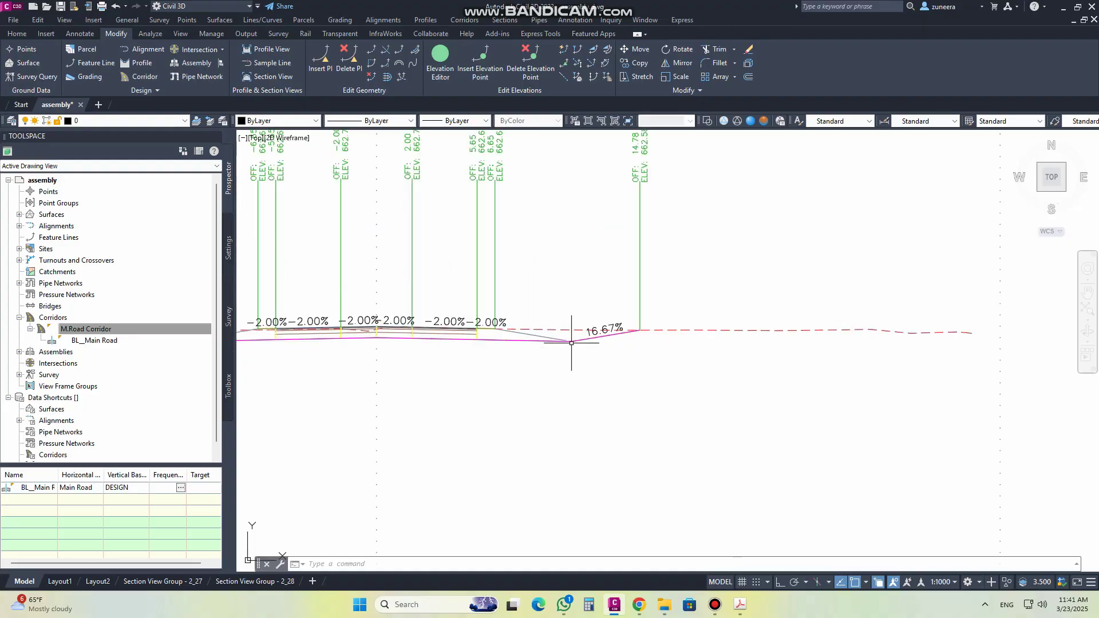
{"action": "type", "text": "pl"}
{"action": "key", "text": "Return"}
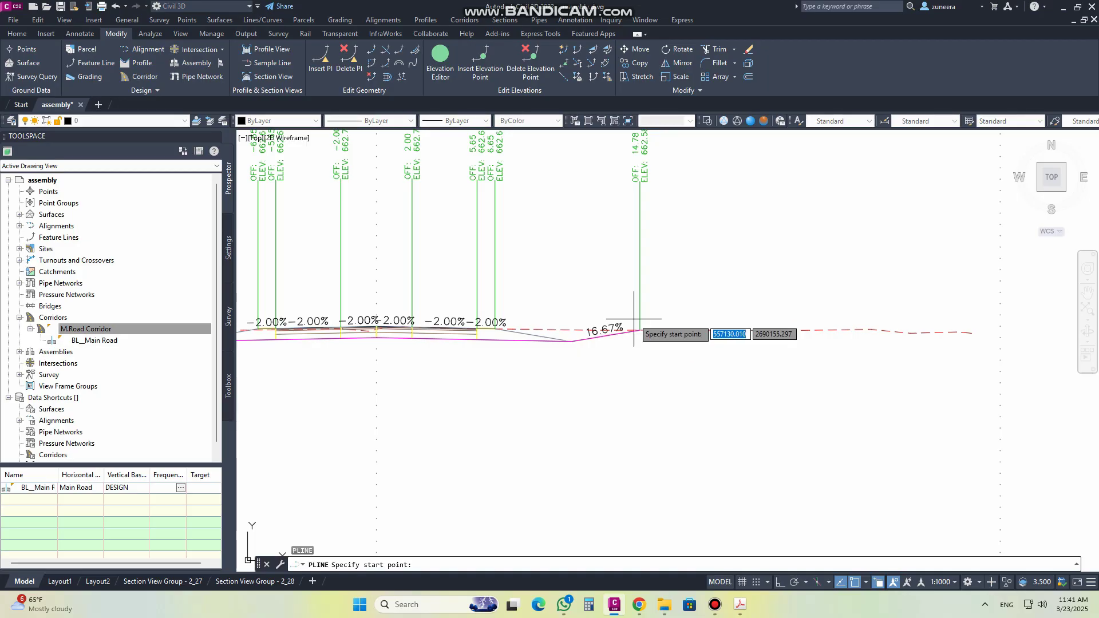
{"action": "left_click", "coordinate": [571, 341]}
{"action": "left_click", "coordinate": [591, 362]}
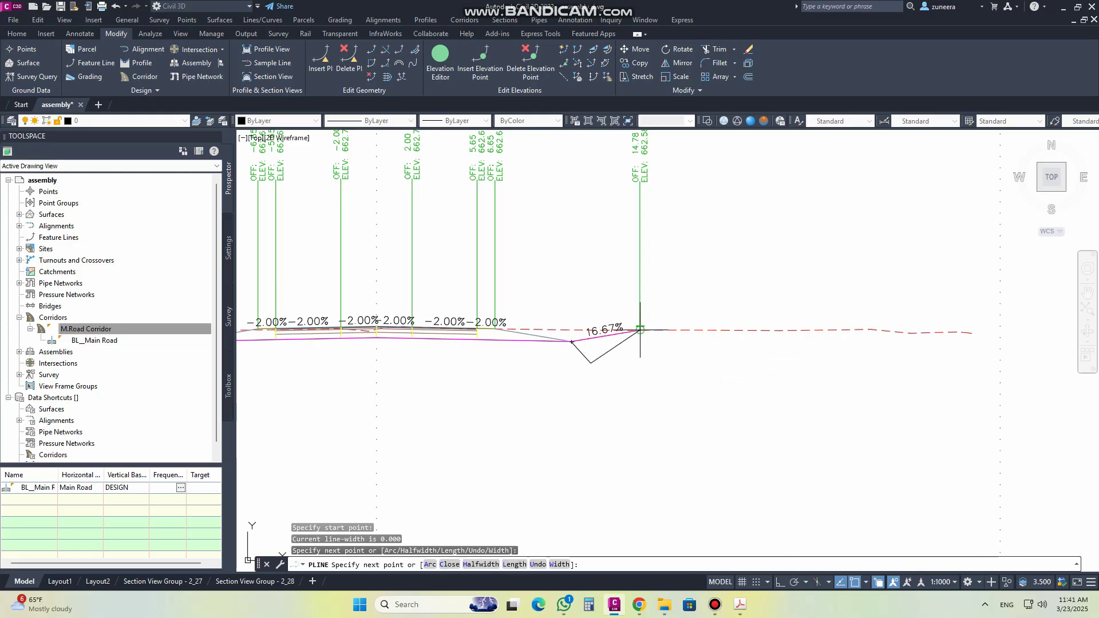
{"action": "left_click", "coordinate": [640, 330]}
{"action": "key", "text": "Return"}
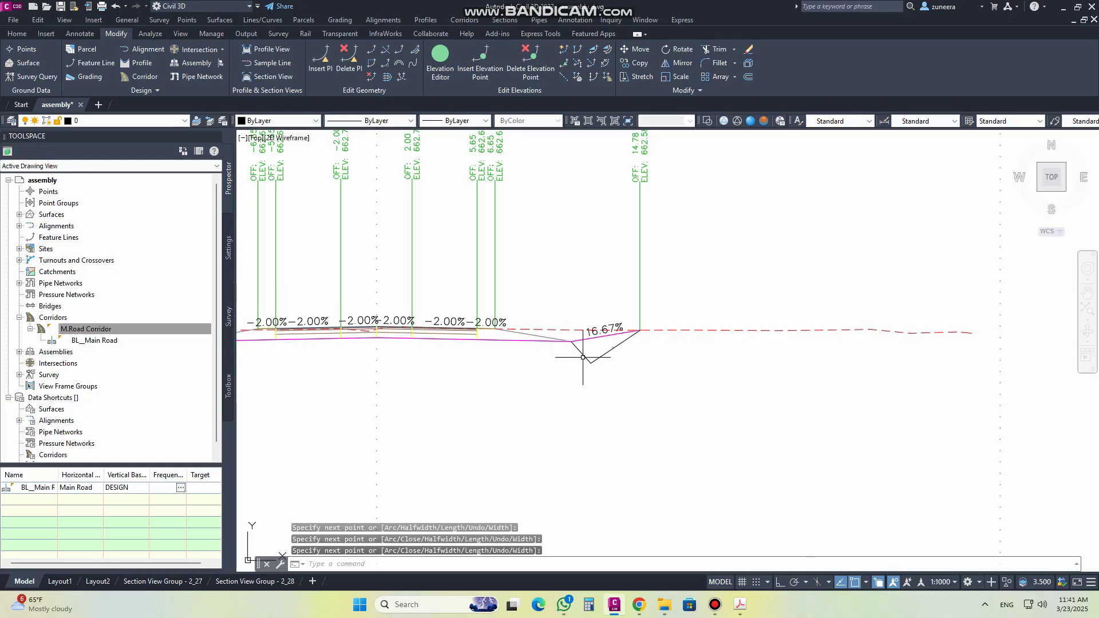
- Examine the right-hand embankment daylight slopes in the section views near the start of the road, including 0+000.00
{"action": "scroll", "coordinate": [604, 356], "scroll_direction": "down", "scroll_amount": 2}
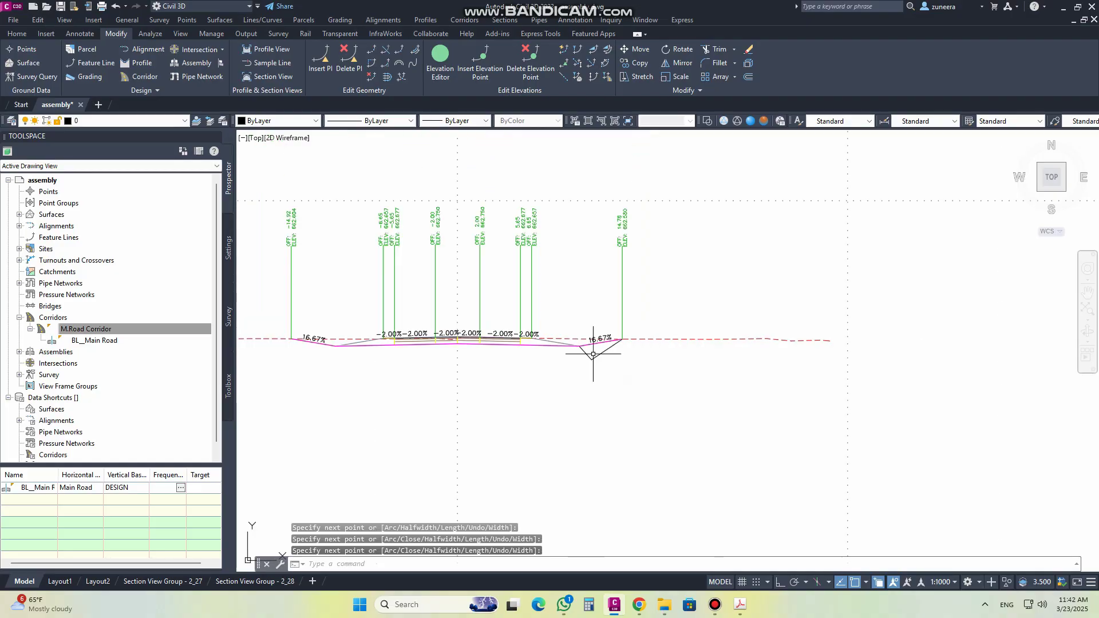
{"action": "scroll", "coordinate": [538, 359], "scroll_direction": "down", "scroll_amount": 3}
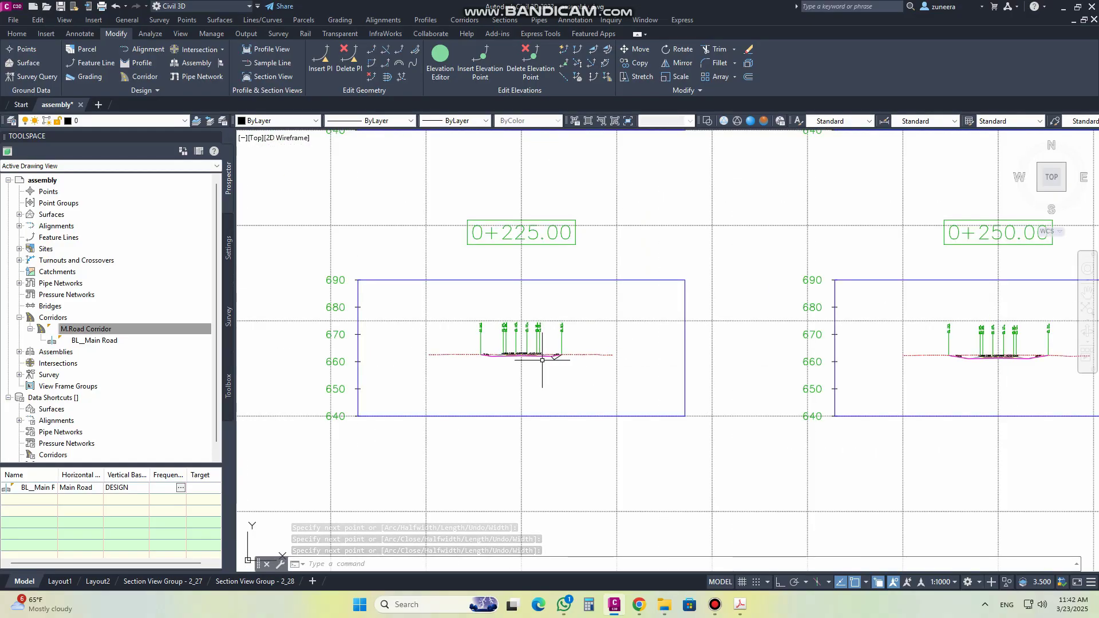
{"action": "middle_click_drag", "start_coordinate": [645, 257], "coordinate": [643, 510]}
{"action": "scroll", "coordinate": [623, 477], "scroll_direction": "down", "scroll_amount": 5}
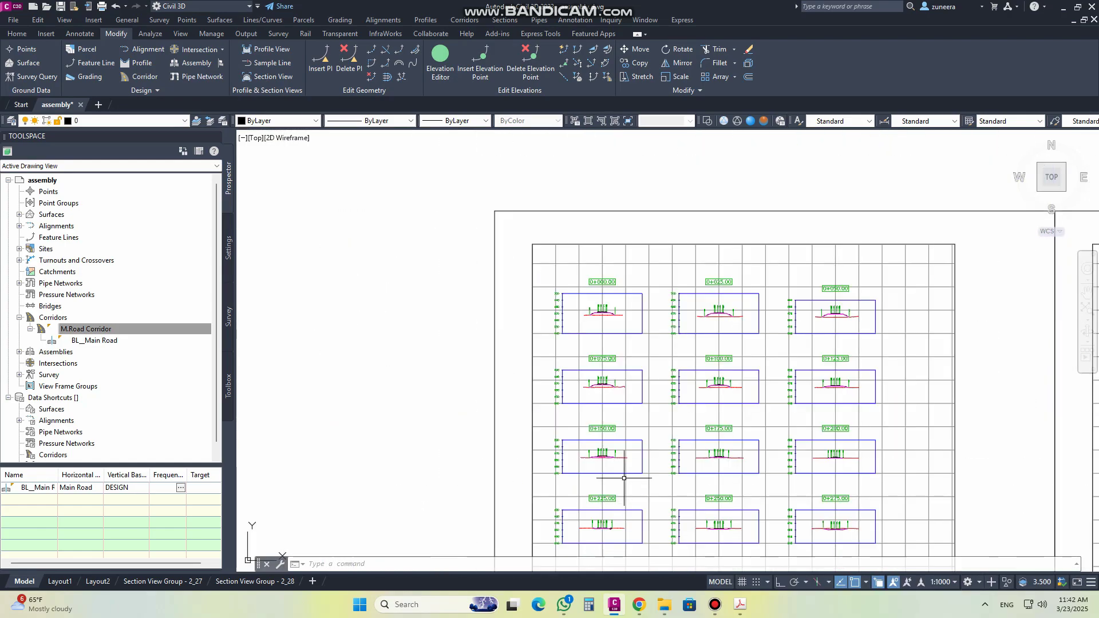
{"action": "scroll", "coordinate": [607, 329], "scroll_direction": "up", "scroll_amount": 8}
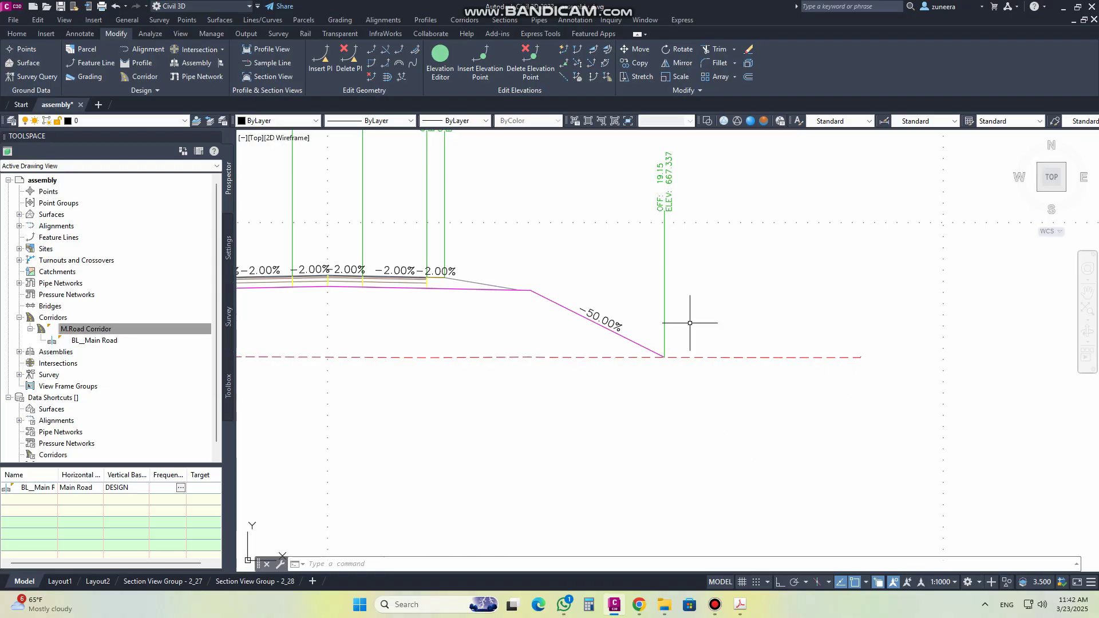
{"action": "scroll", "coordinate": [690, 325], "scroll_direction": "down", "scroll_amount": 8}
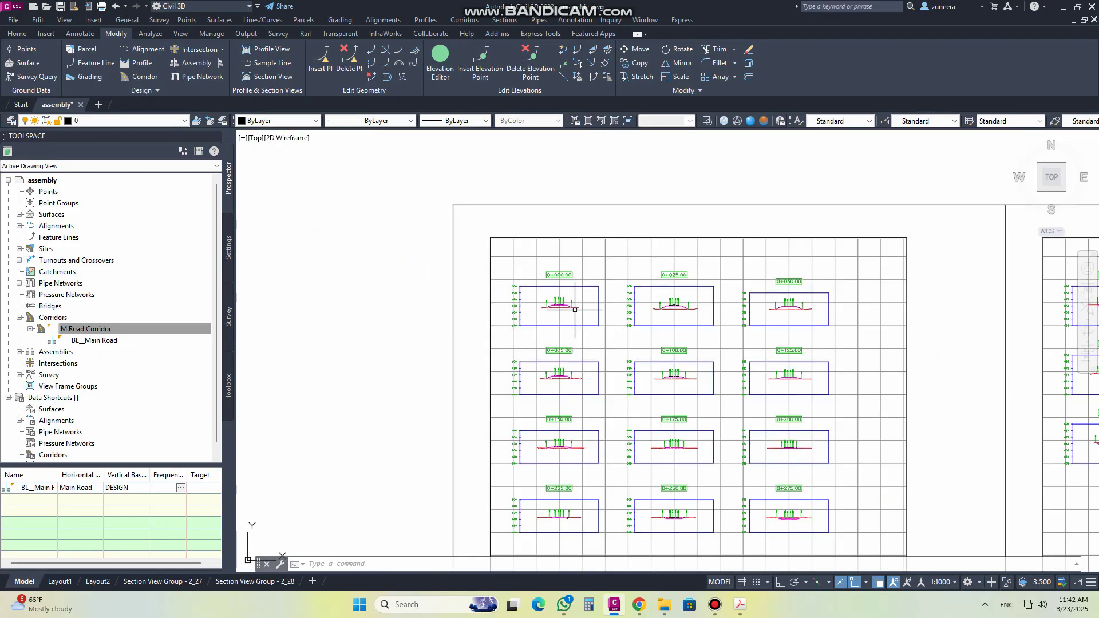
{"action": "scroll", "coordinate": [675, 302], "scroll_direction": "up", "scroll_amount": 8}
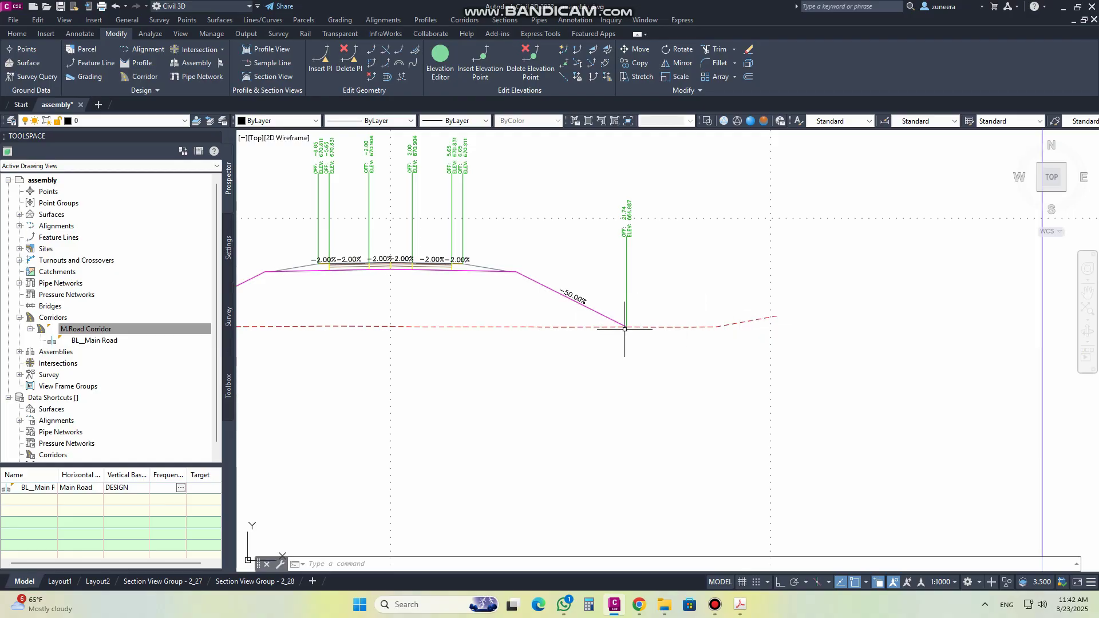
{"action": "scroll", "coordinate": [641, 321], "scroll_direction": "down", "scroll_amount": 8}
- Examine the daylight slopes in section view 0+150.00 and the neighbouring sections, and review the corridor in plan
{"action": "scroll", "coordinate": [580, 351], "scroll_direction": "up", "scroll_amount": 6}
{"action": "scroll", "coordinate": [586, 343], "scroll_direction": "down", "scroll_amount": 5}
{"action": "scroll", "coordinate": [594, 366], "scroll_direction": "up", "scroll_amount": 5}
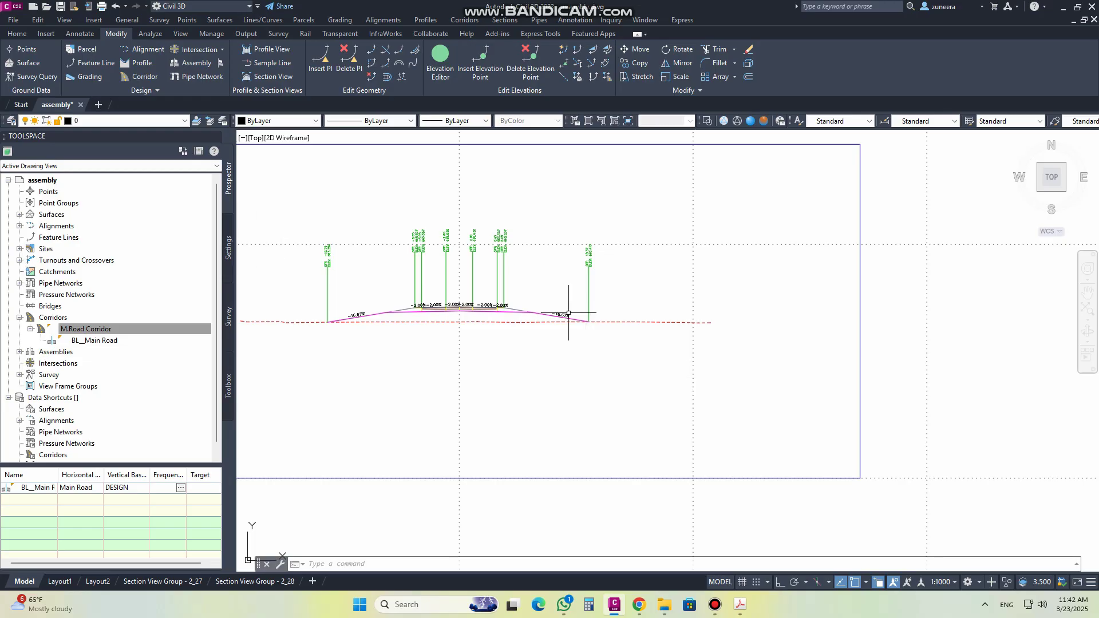
{"action": "scroll", "coordinate": [686, 337], "scroll_direction": "down", "scroll_amount": 6}
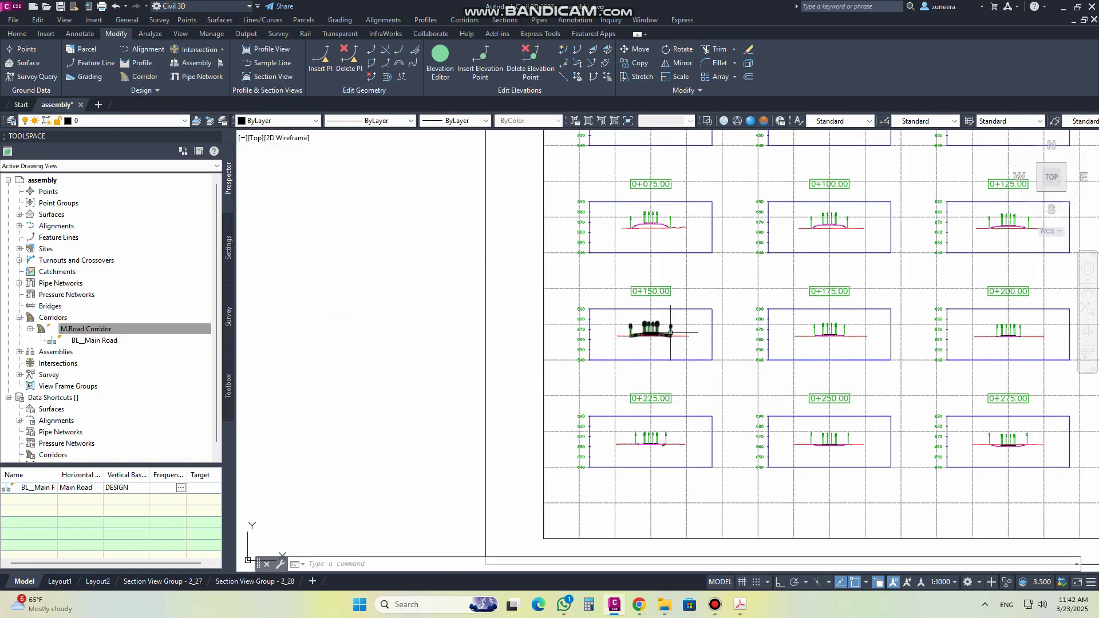
{"action": "scroll", "coordinate": [686, 338], "scroll_direction": "down", "scroll_amount": 5}
{"action": "scroll", "coordinate": [441, 398], "scroll_direction": "up", "scroll_amount": 7}
{"action": "scroll", "coordinate": [415, 431], "scroll_direction": "up", "scroll_amount": 3}
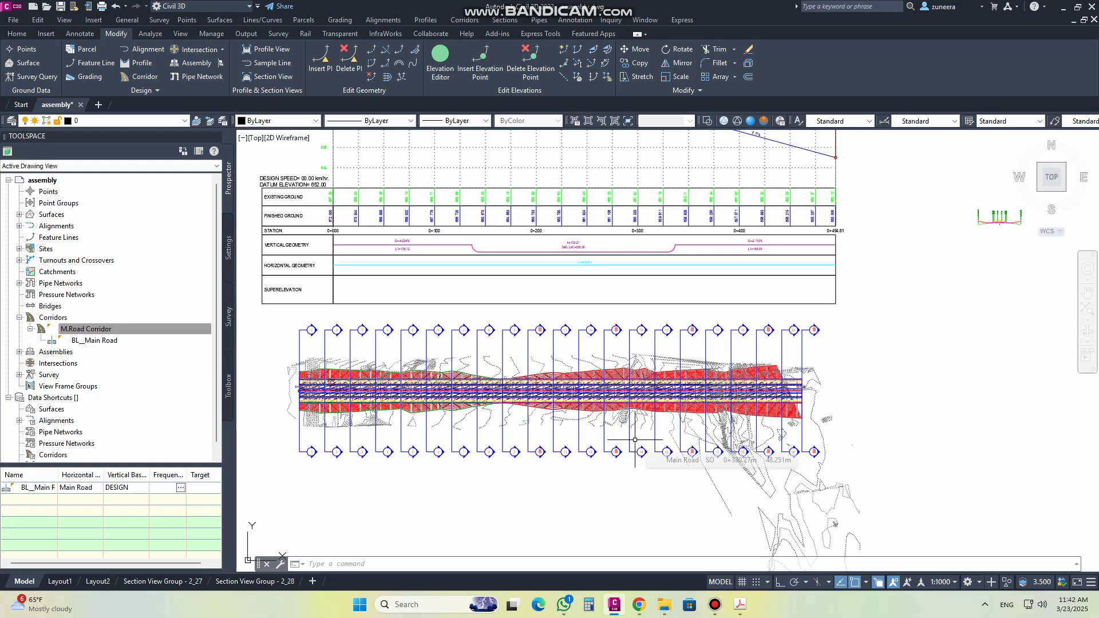
{"action": "scroll", "coordinate": [440, 389], "scroll_direction": "down", "scroll_amount": 5}
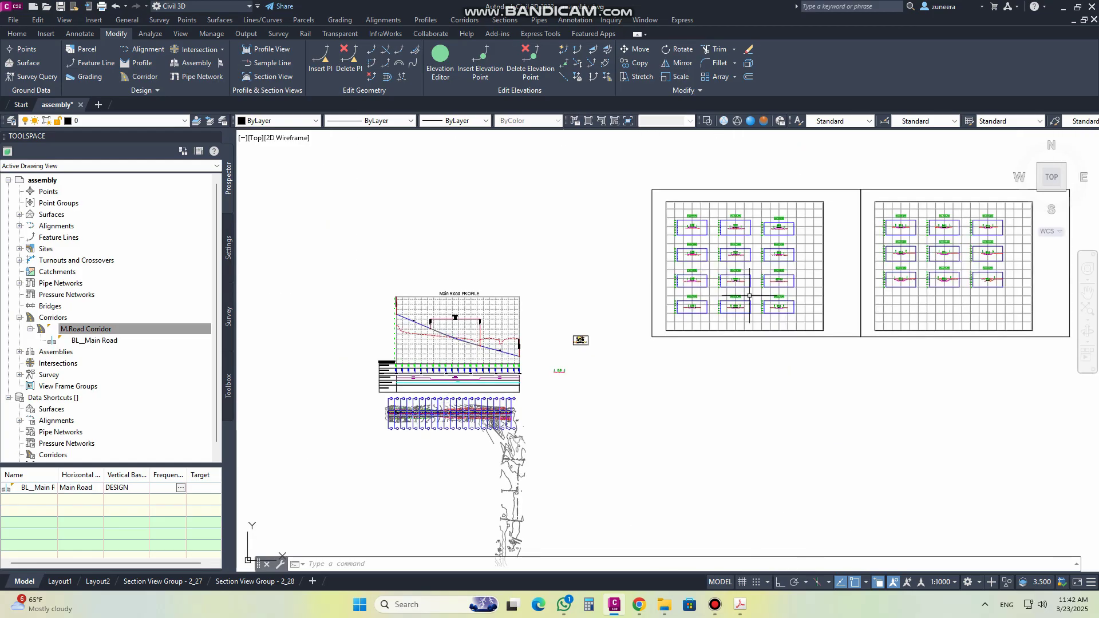
- Erase the left and right daylight subassemblies from the Main Road assembly
{"action": "scroll", "coordinate": [559, 375], "scroll_direction": "up", "scroll_amount": 10}
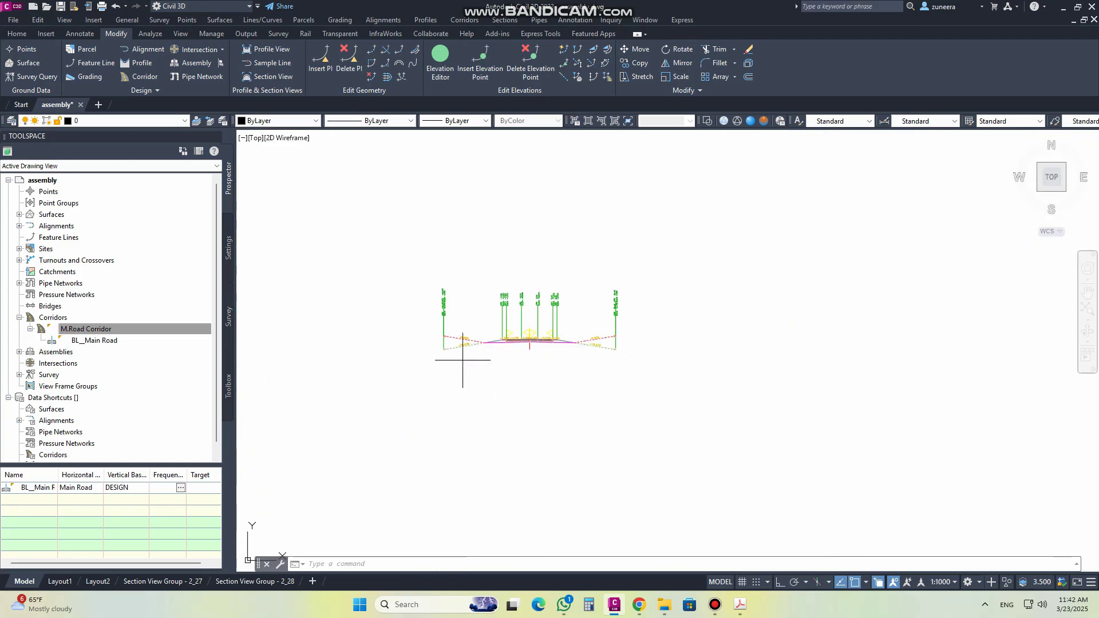
{"action": "left_click_drag", "start_coordinate": [462, 360], "coordinate": [456, 319]}
{"action": "type", "text": "e"}
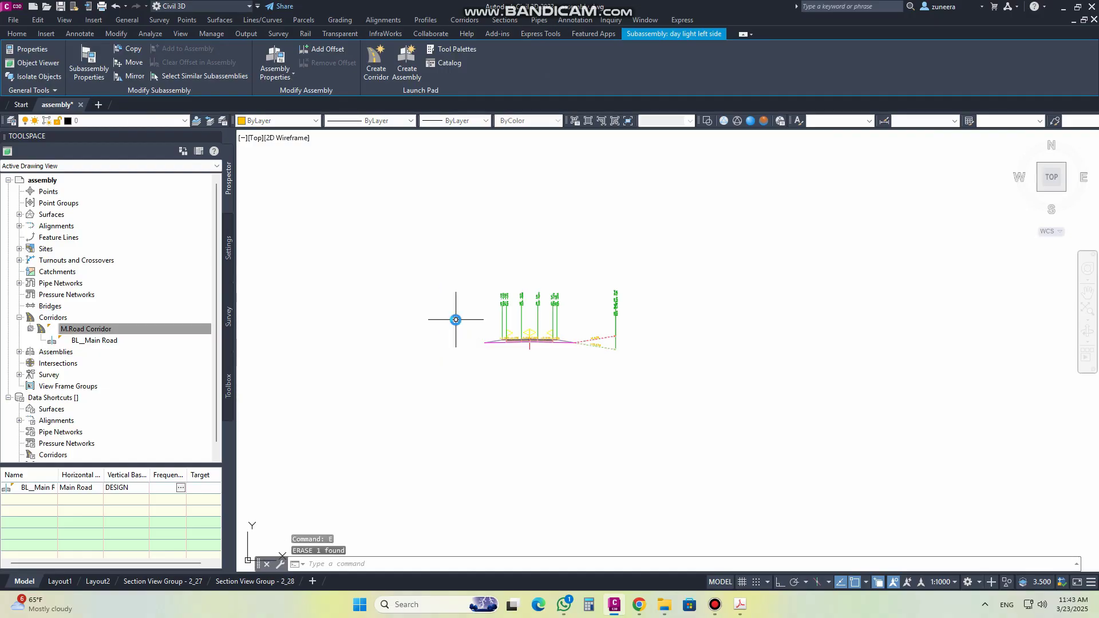
{"action": "key", "text": "Return"}
{"action": "scroll", "coordinate": [393, 307], "scroll_direction": "up", "scroll_amount": 5}
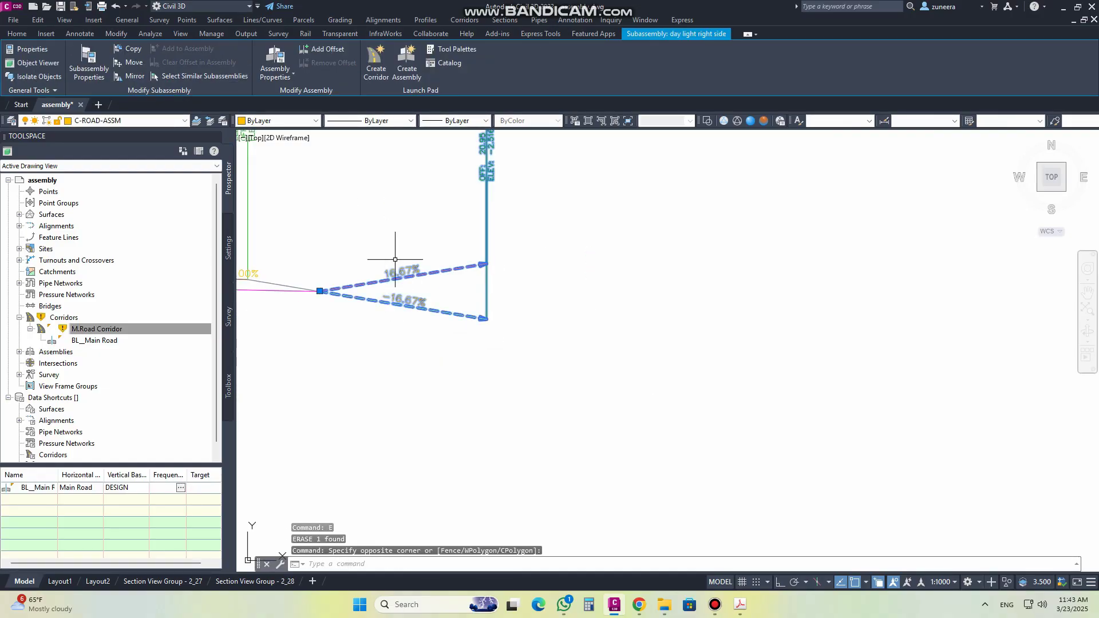
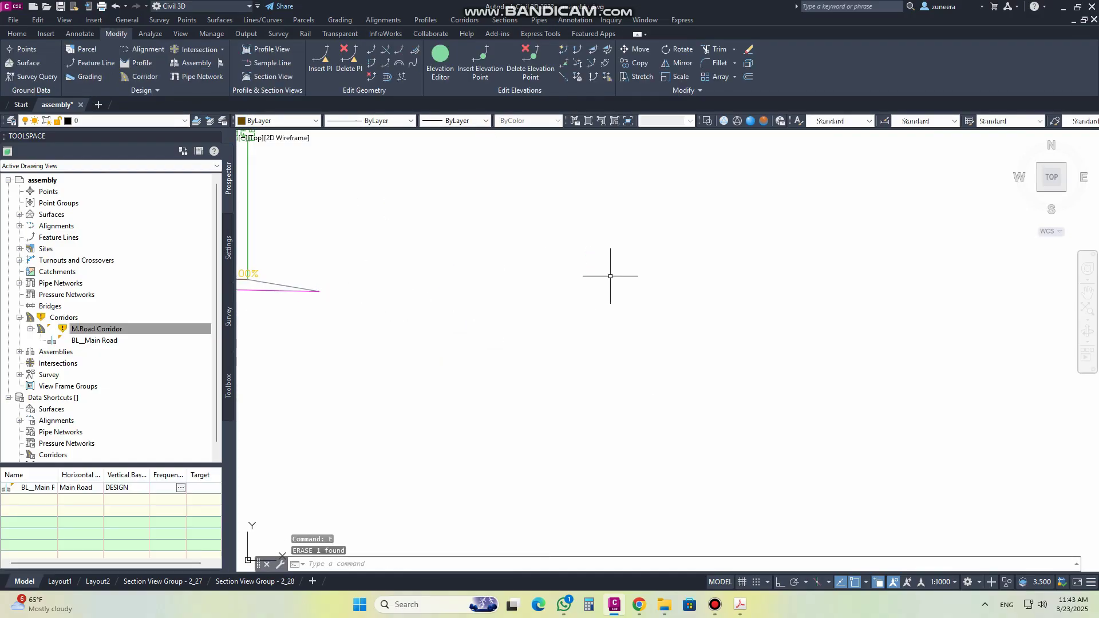
{"action": "scroll", "coordinate": [679, 361], "scroll_direction": "up", "scroll_amount": 3}
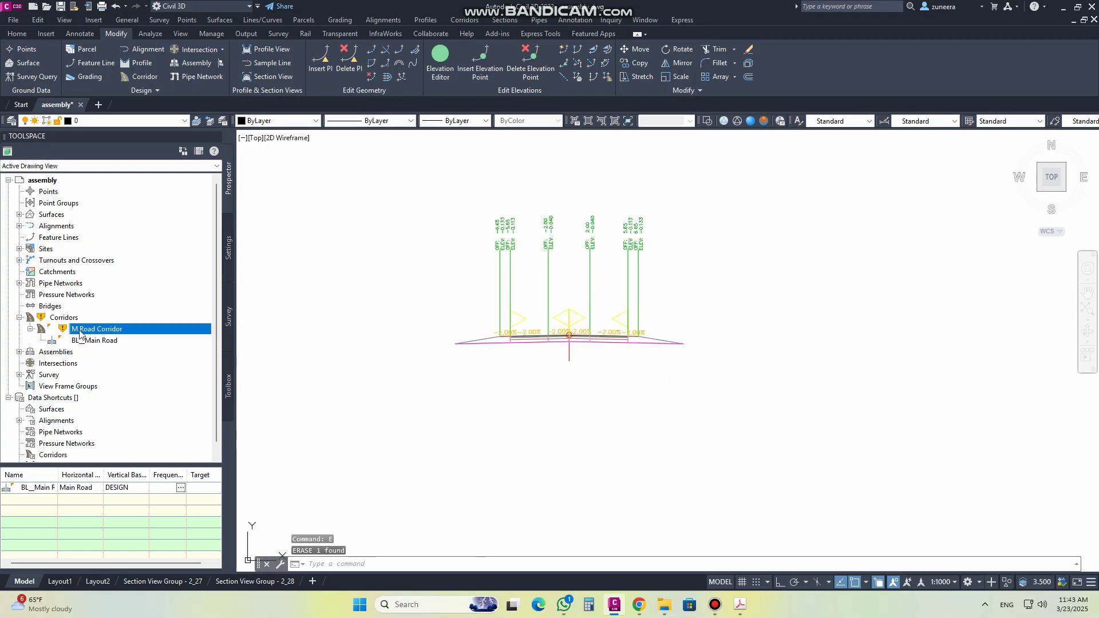
- Apply the changed assembly in the properties of M.Road Corridor and rebuild the corridor
{"action": "right_click", "coordinate": [97, 329]}
{"action": "left_click", "coordinate": [118, 328]}
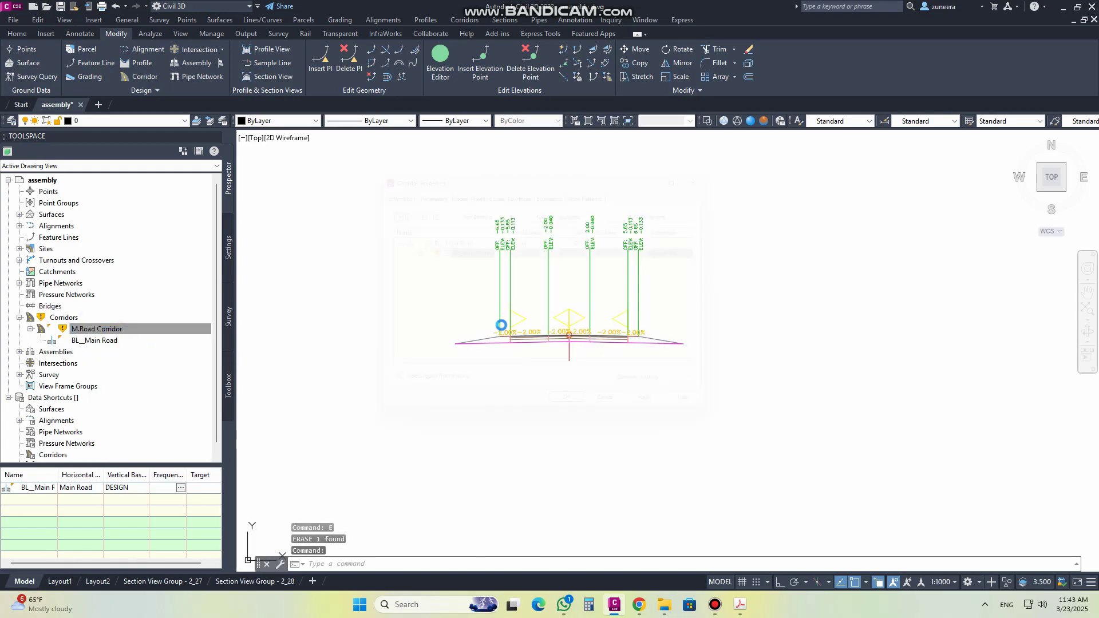
{"action": "left_click", "coordinate": [921, 483]}
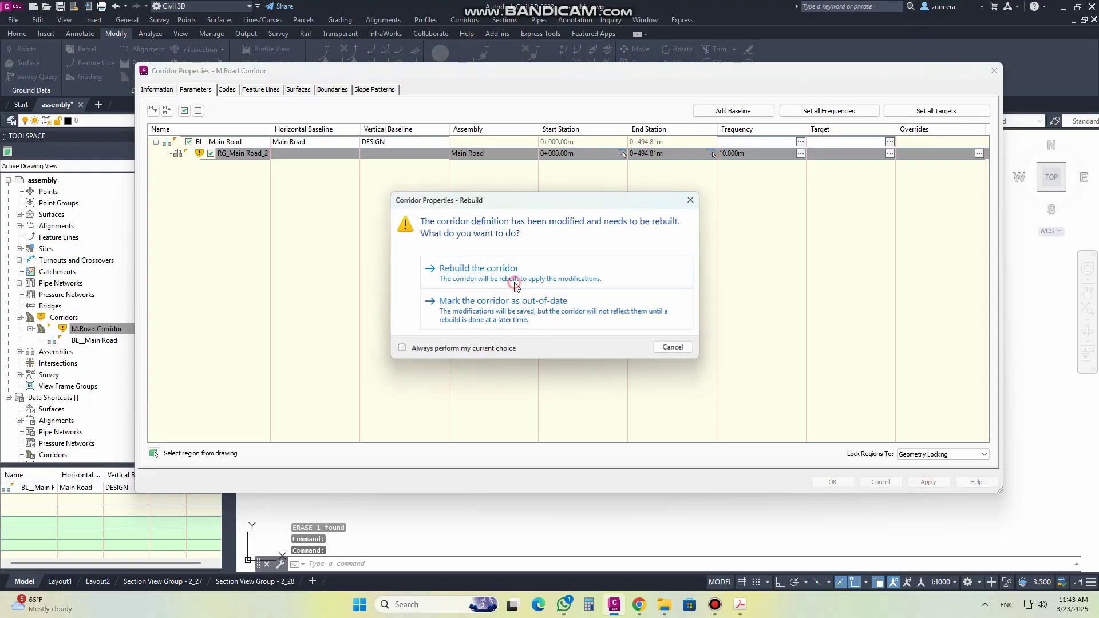
{"action": "left_click", "coordinate": [516, 284]}
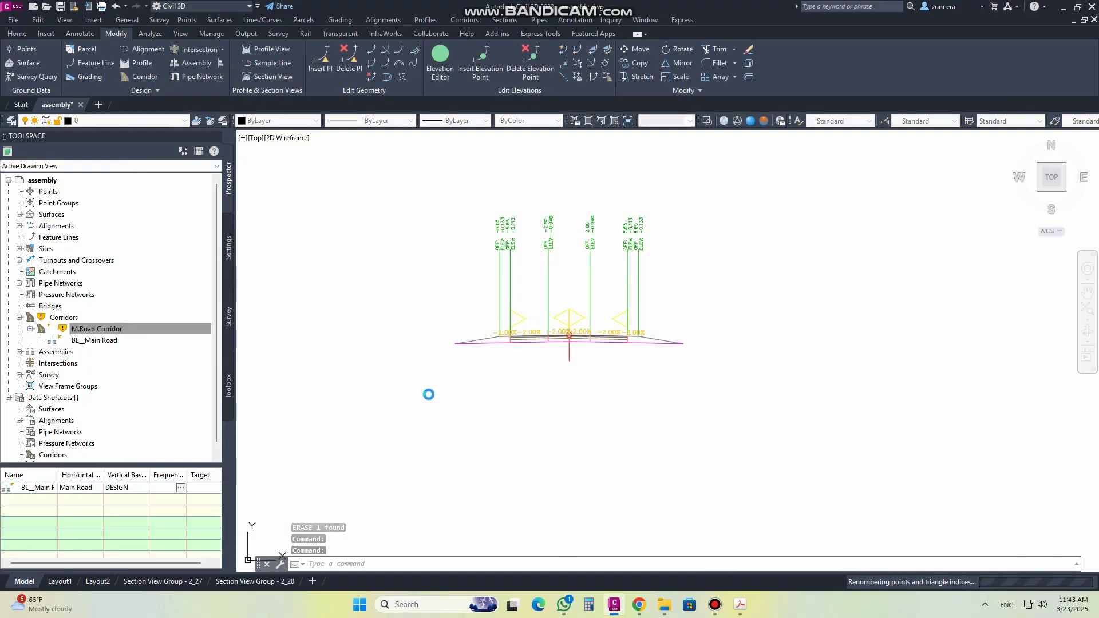
- Attach a right-side LinkWidthAndSlope generic subassembly to the outer right end of the Main Road assembly
{"action": "scroll", "coordinate": [506, 380], "scroll_direction": "up", "scroll_amount": 5}
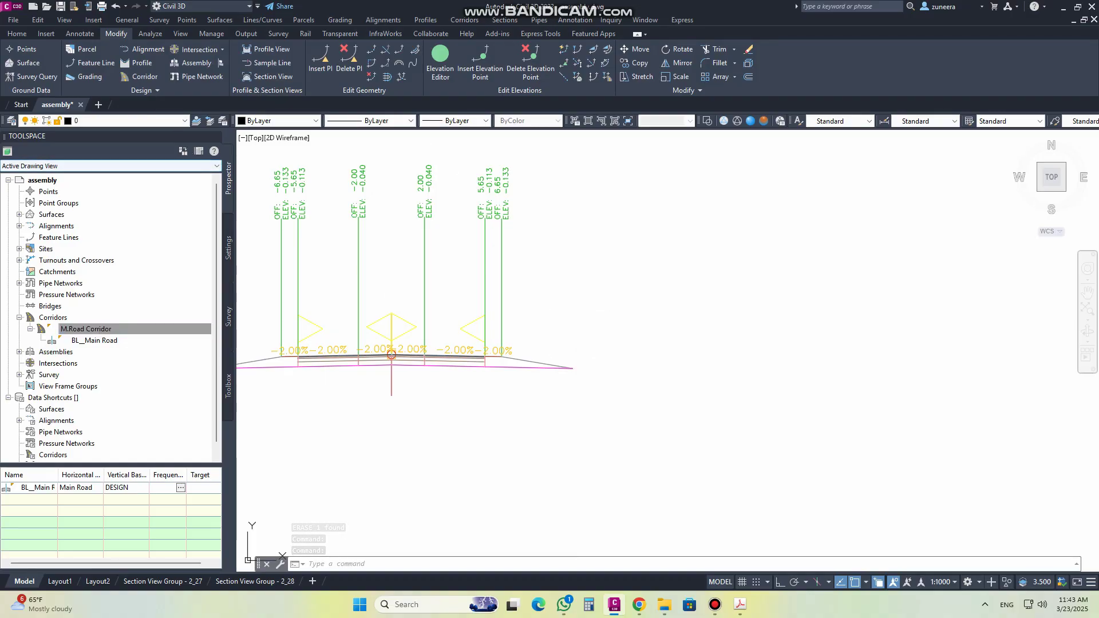
{"action": "left_click", "coordinate": [391, 385]}
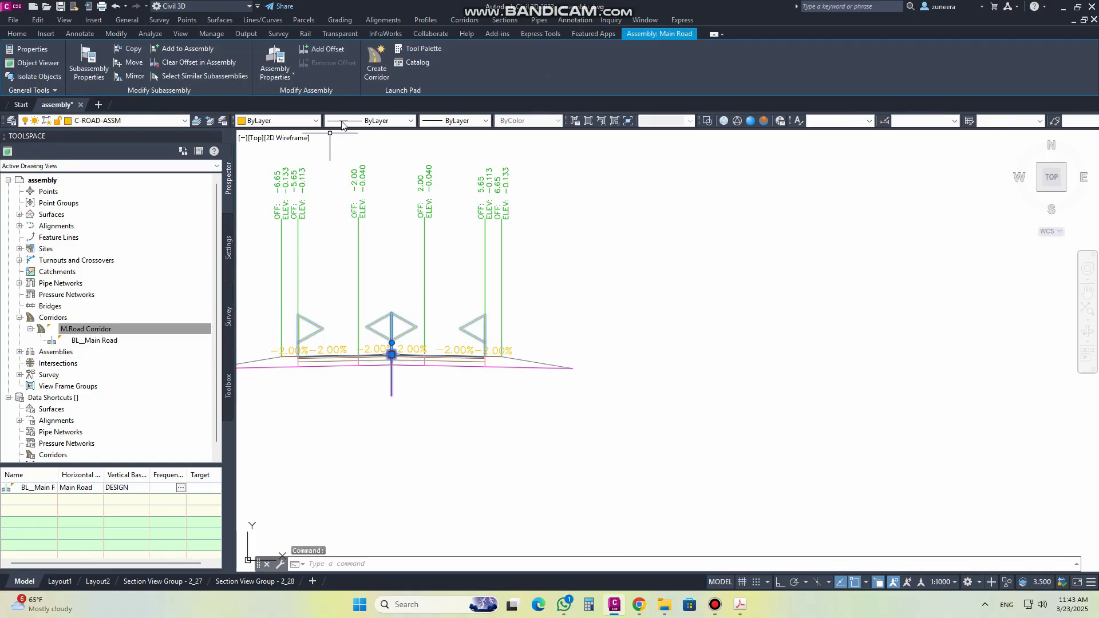
{"action": "left_click", "coordinate": [418, 48]}
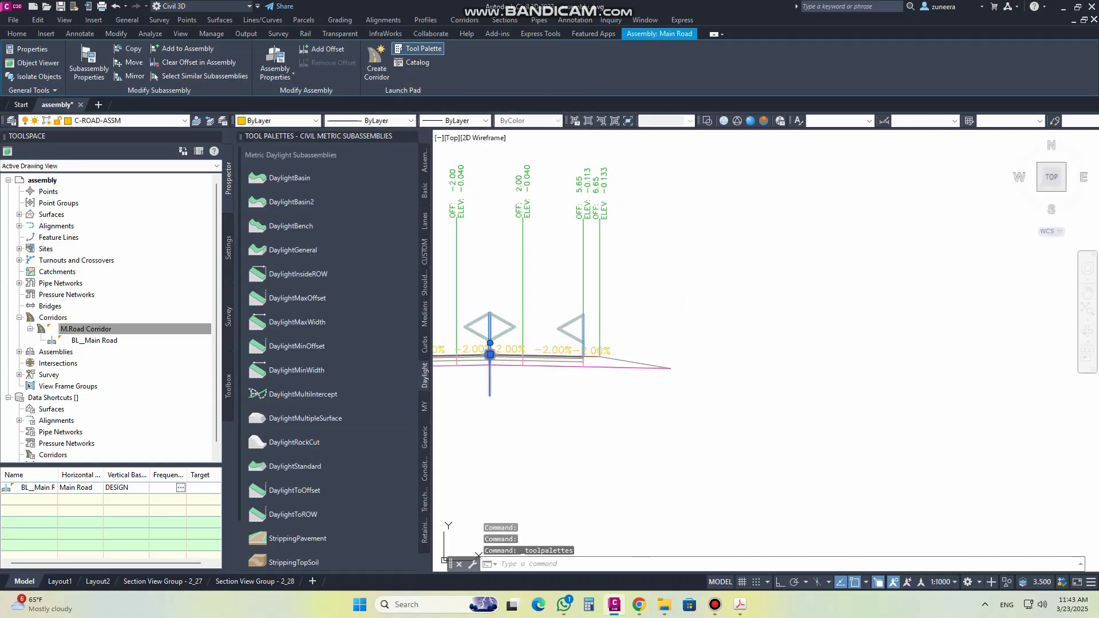
{"action": "key", "text": "Escape"}
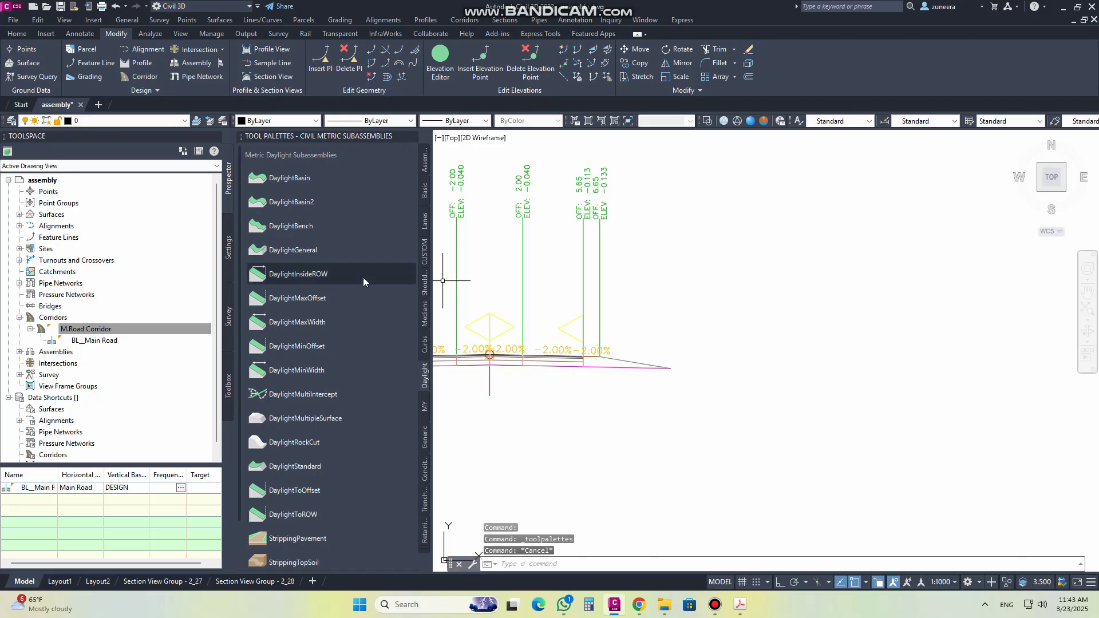
{"action": "left_click", "coordinate": [424, 438]}
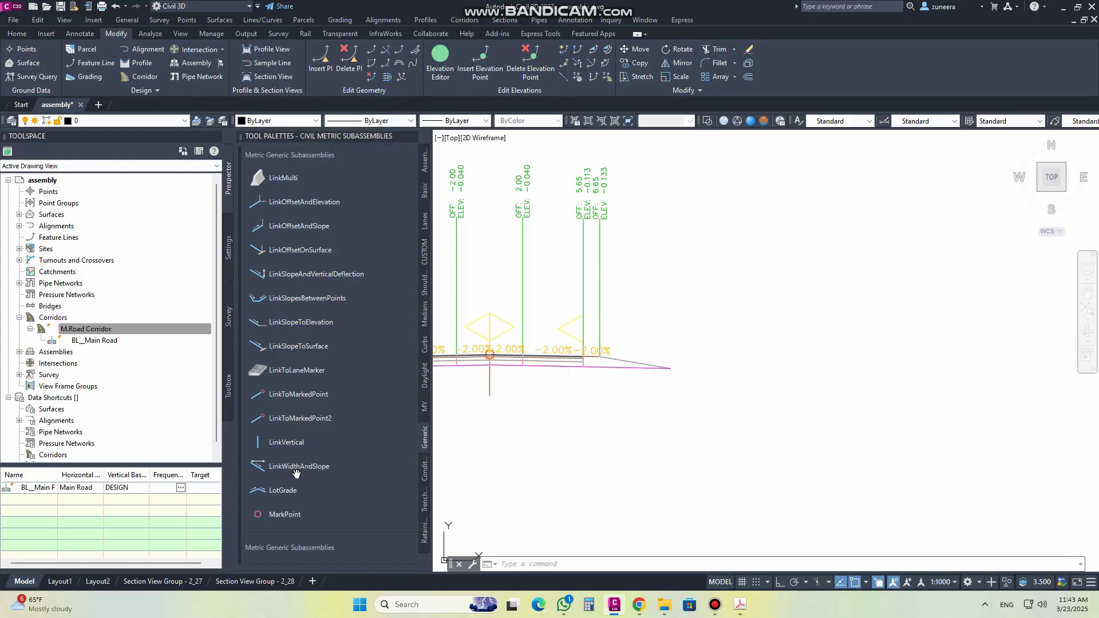
{"action": "left_click", "coordinate": [296, 468]}
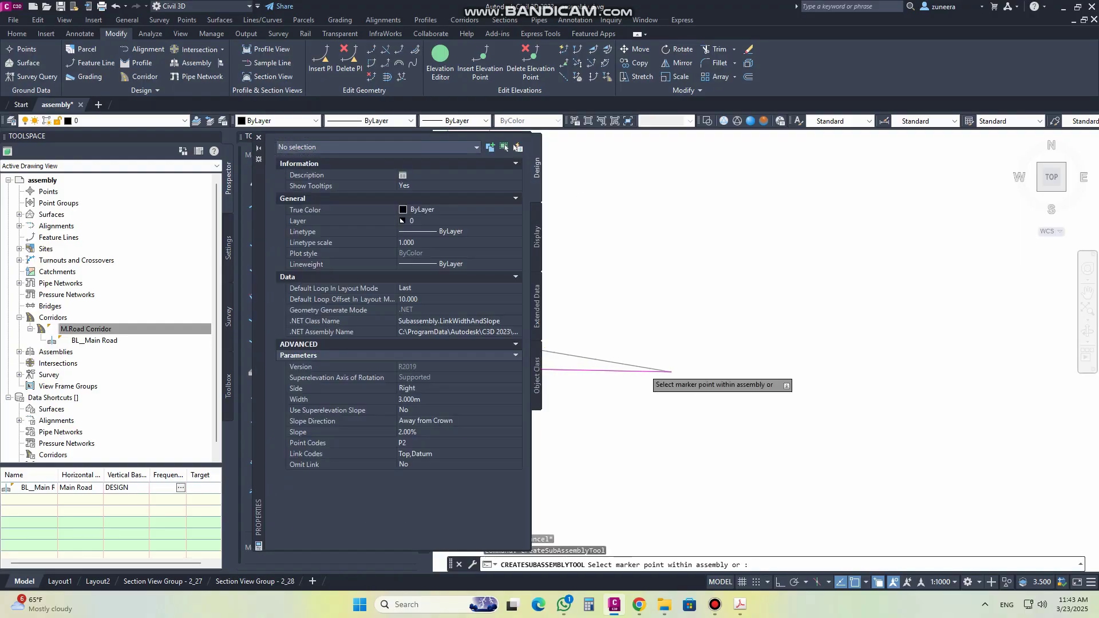
{"action": "scroll", "coordinate": [671, 385], "scroll_direction": "down", "scroll_amount": 2}
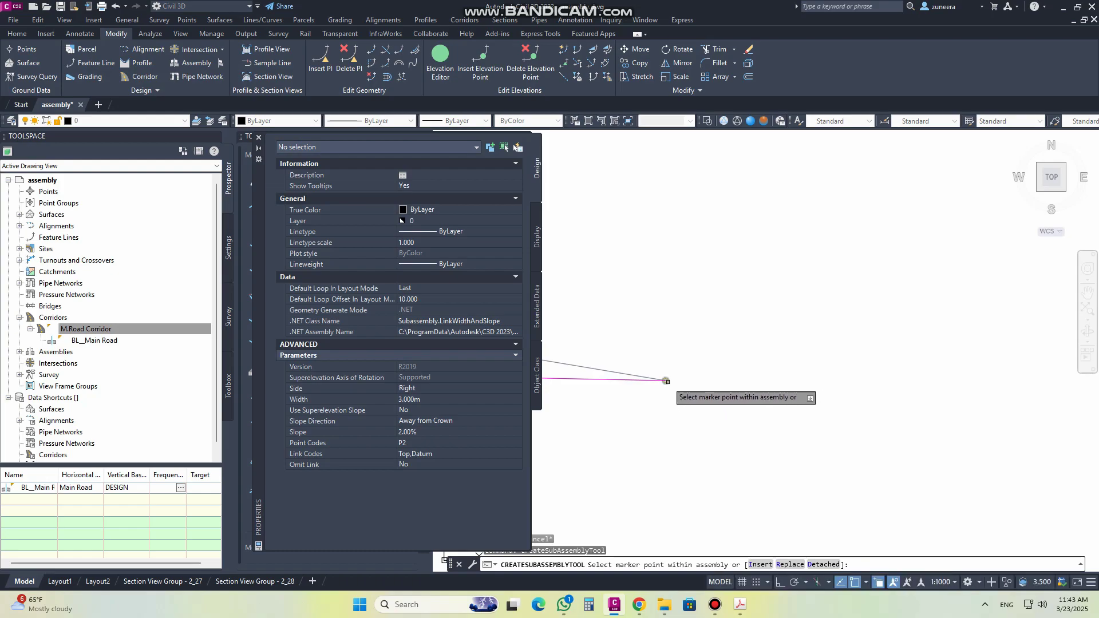
{"action": "left_click", "coordinate": [668, 382]}
{"action": "left_click", "coordinate": [502, 312]}
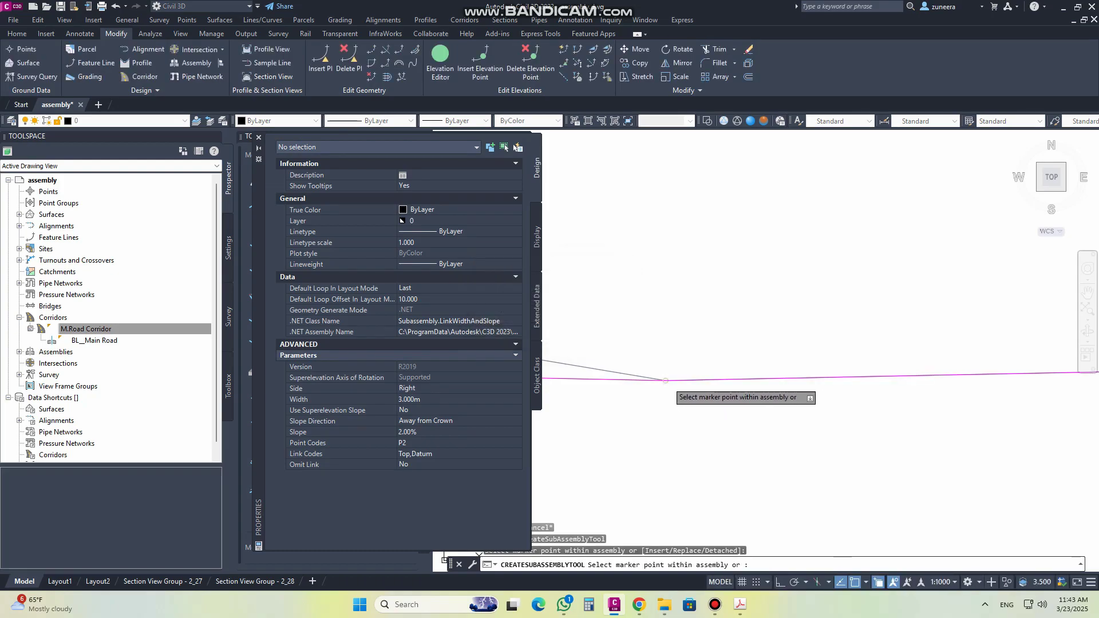
{"action": "key", "text": "Escape"}
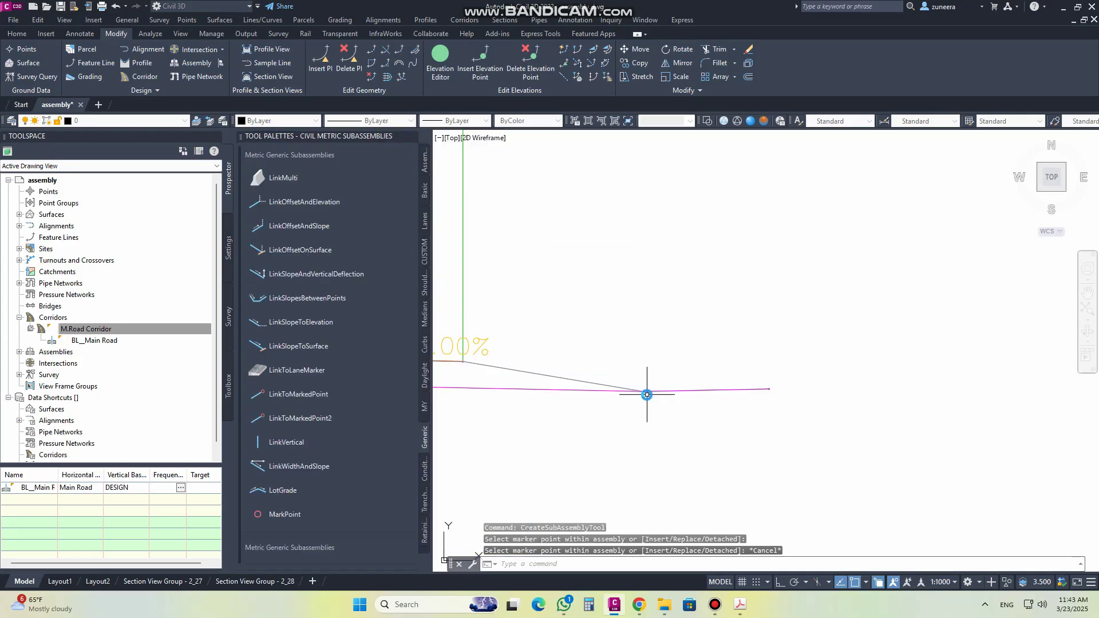
- Set the right LinkWidthAndSlope subassembly's width to 1.5 m and its slope to -1.00%
{"action": "left_click", "coordinate": [707, 391]}
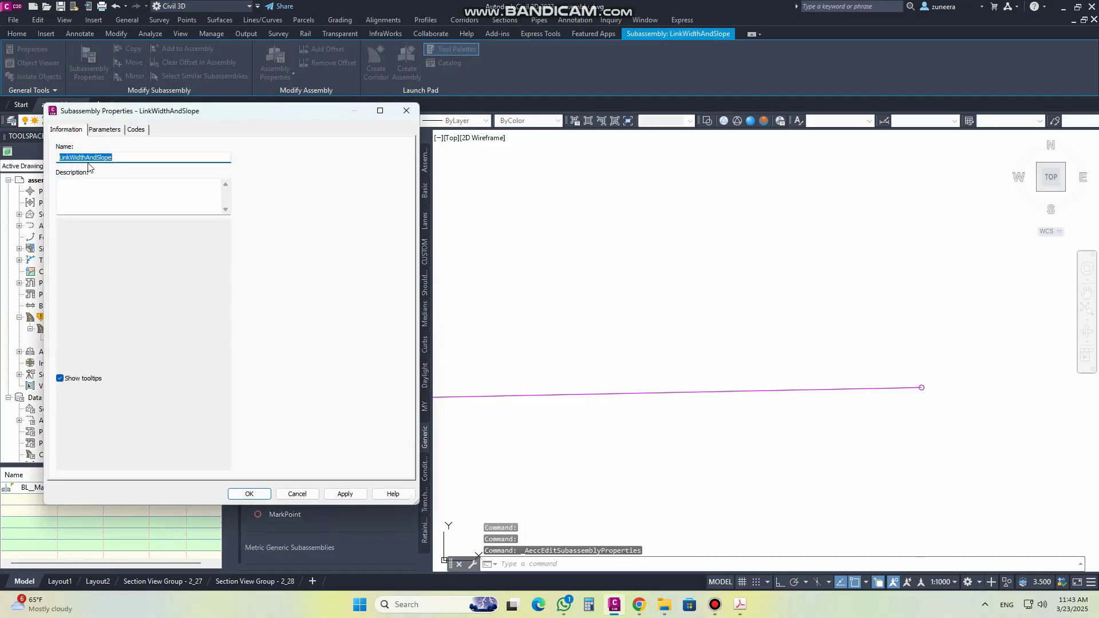
{"action": "left_click", "coordinate": [104, 129]}
{"action": "left_click", "coordinate": [189, 181]}
{"action": "left_click", "coordinate": [189, 181]}
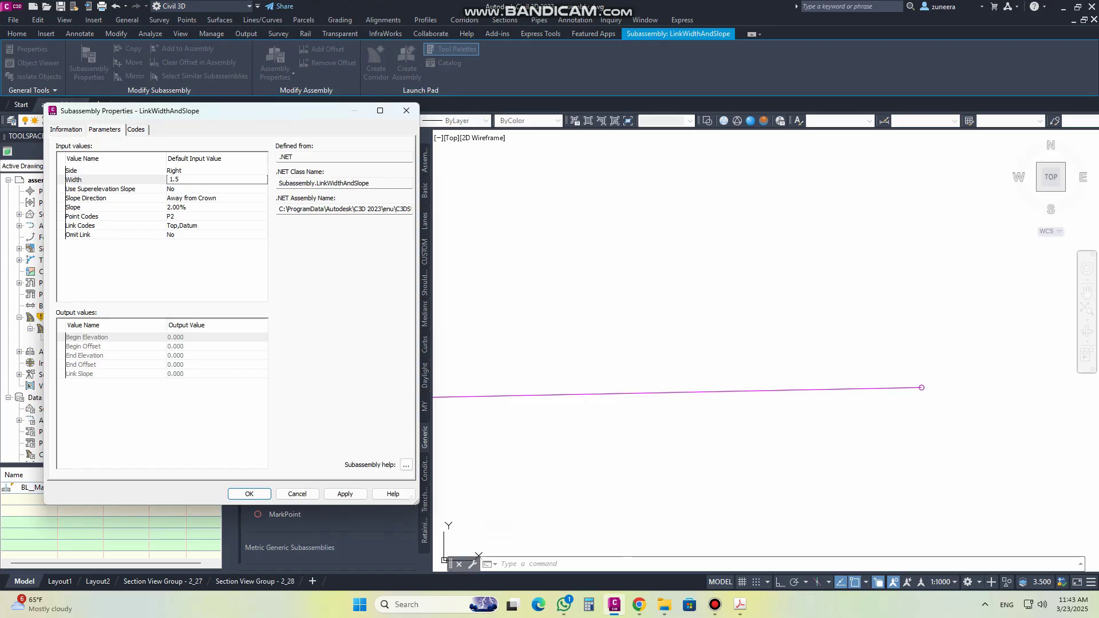
{"action": "left_click", "coordinate": [195, 208]}
{"action": "left_click", "coordinate": [180, 210]}
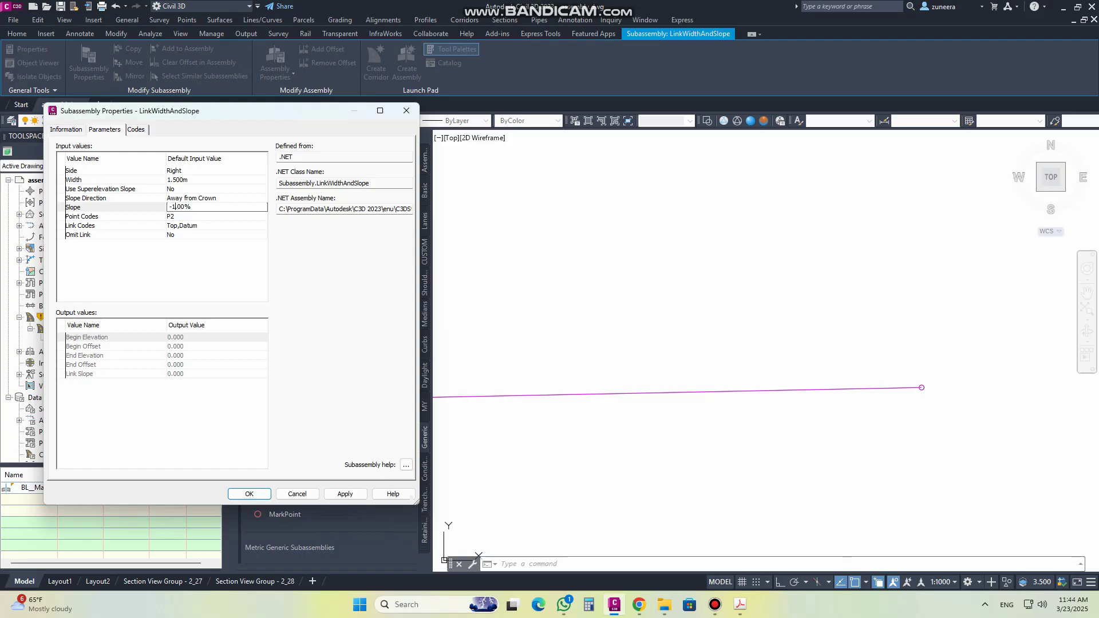
{"action": "left_click", "coordinate": [180, 216]}
{"action": "left_click", "coordinate": [345, 494]}
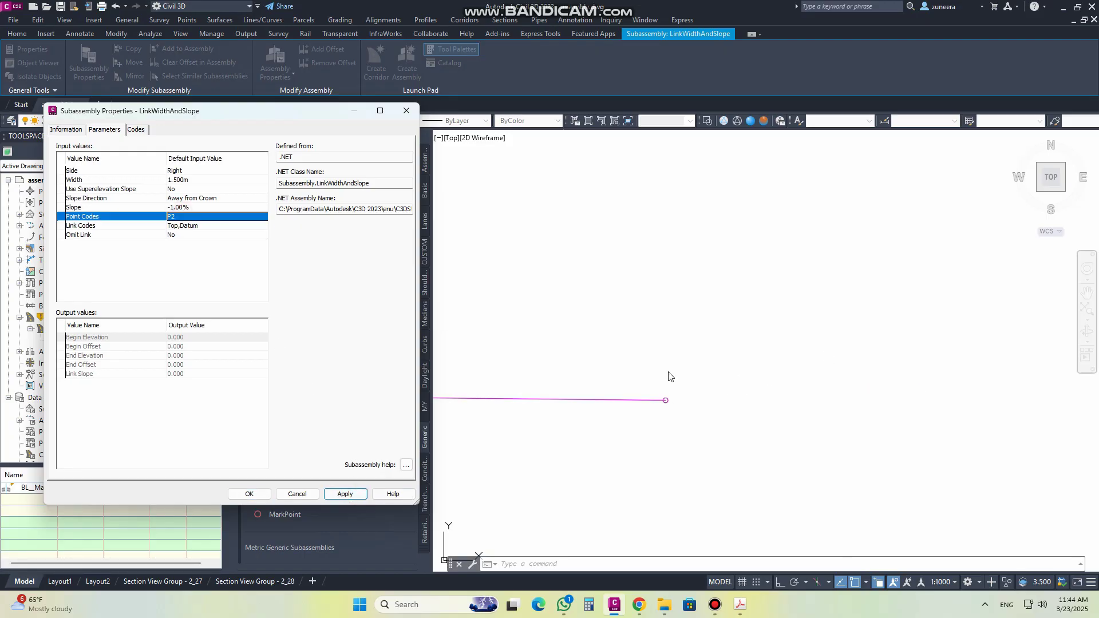
{"action": "left_click", "coordinate": [248, 494]}
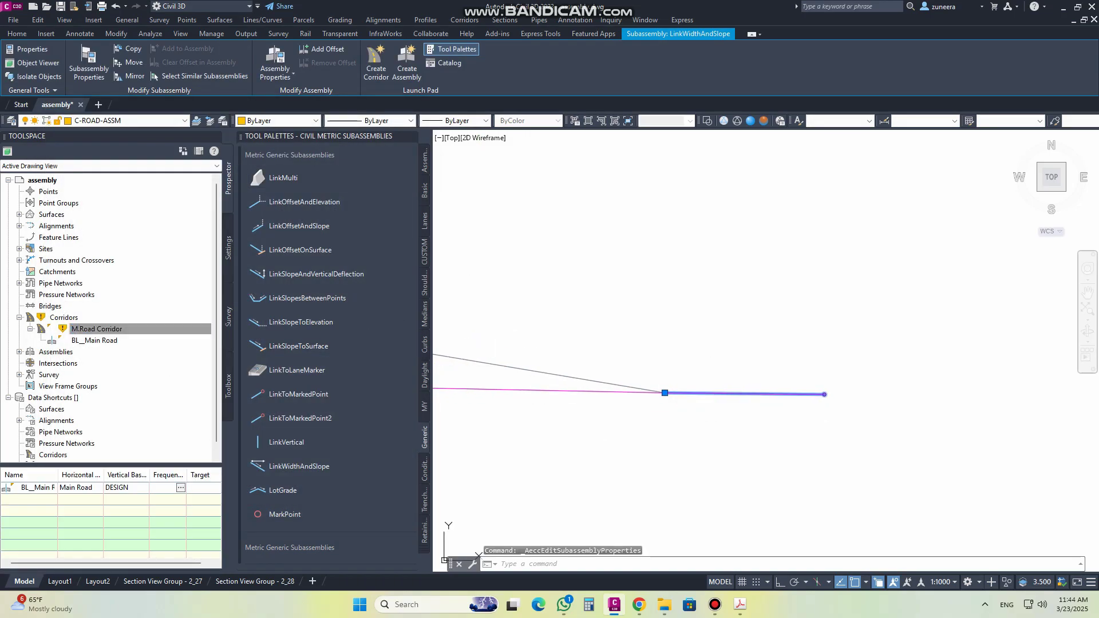
- Change the right LinkWidthAndSlope subassembly's slope to -100.00%
{"action": "right_click", "coordinate": [687, 394]}
{"action": "key", "text": "Escape"}
{"action": "right_click", "coordinate": [686, 395]}
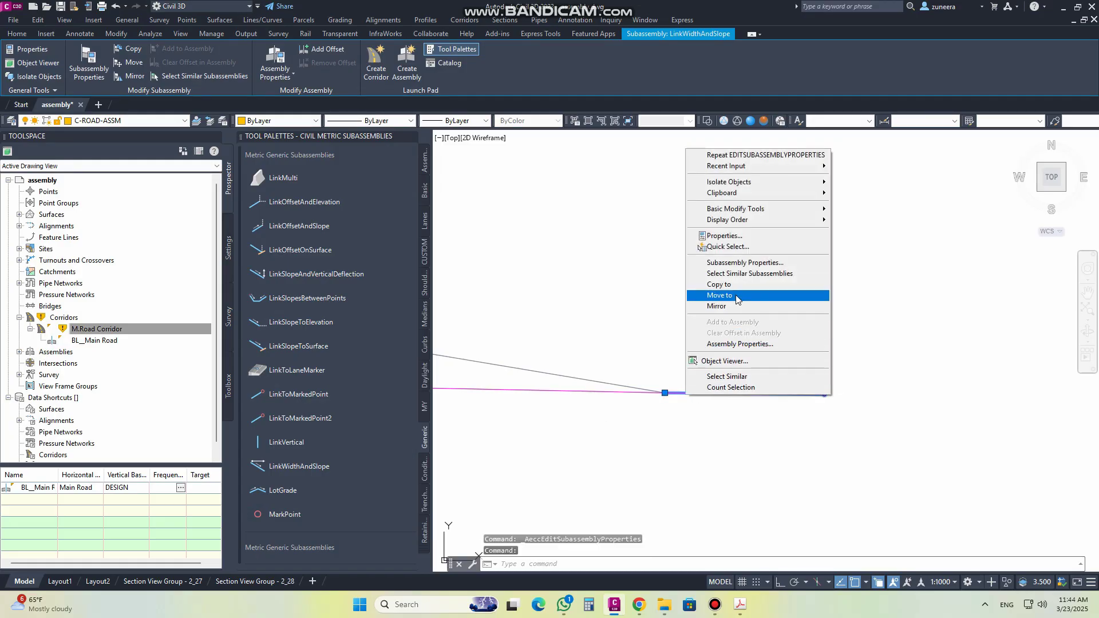
{"action": "left_click", "coordinate": [741, 263]}
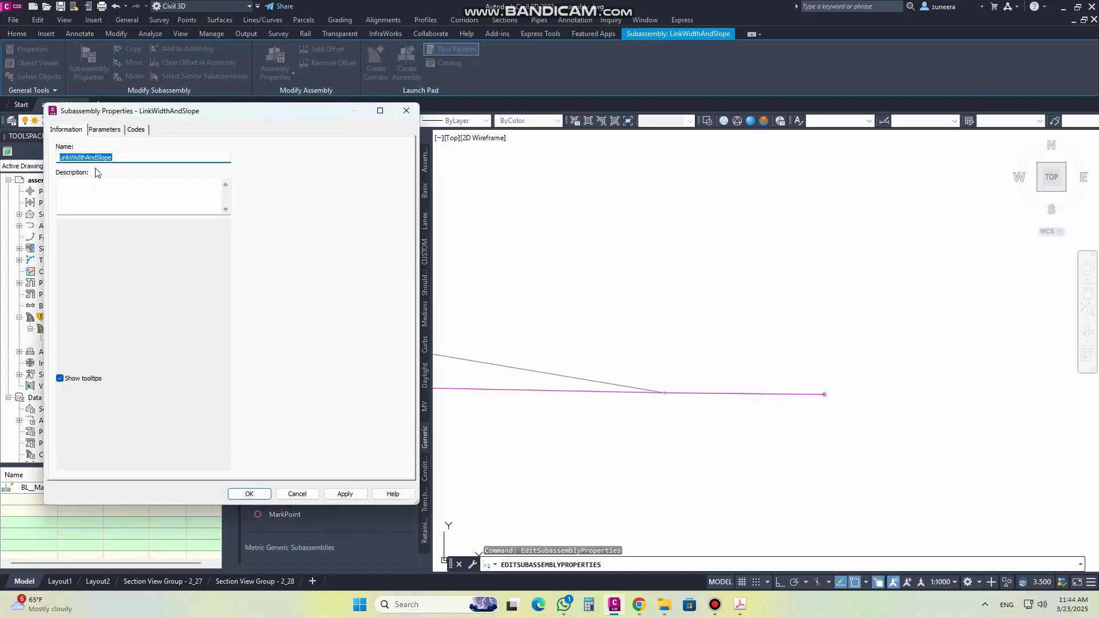
{"action": "left_click", "coordinate": [105, 130]}
{"action": "left_click", "coordinate": [175, 207]}
{"action": "left_click", "coordinate": [174, 209]}
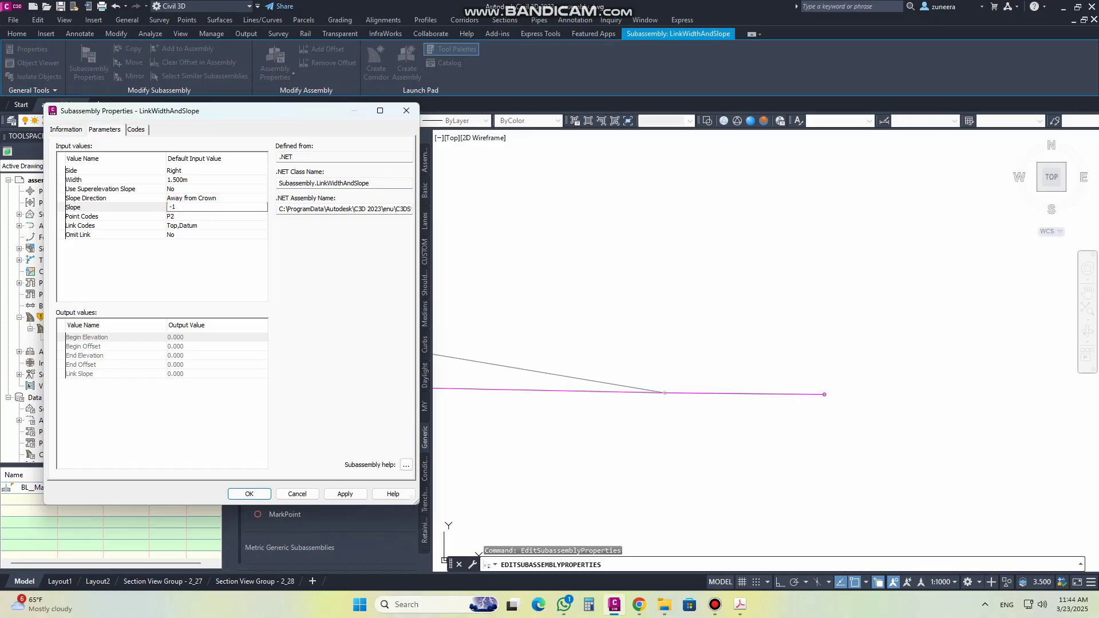
{"action": "left_click", "coordinate": [191, 217]}
{"action": "left_click", "coordinate": [345, 494]}
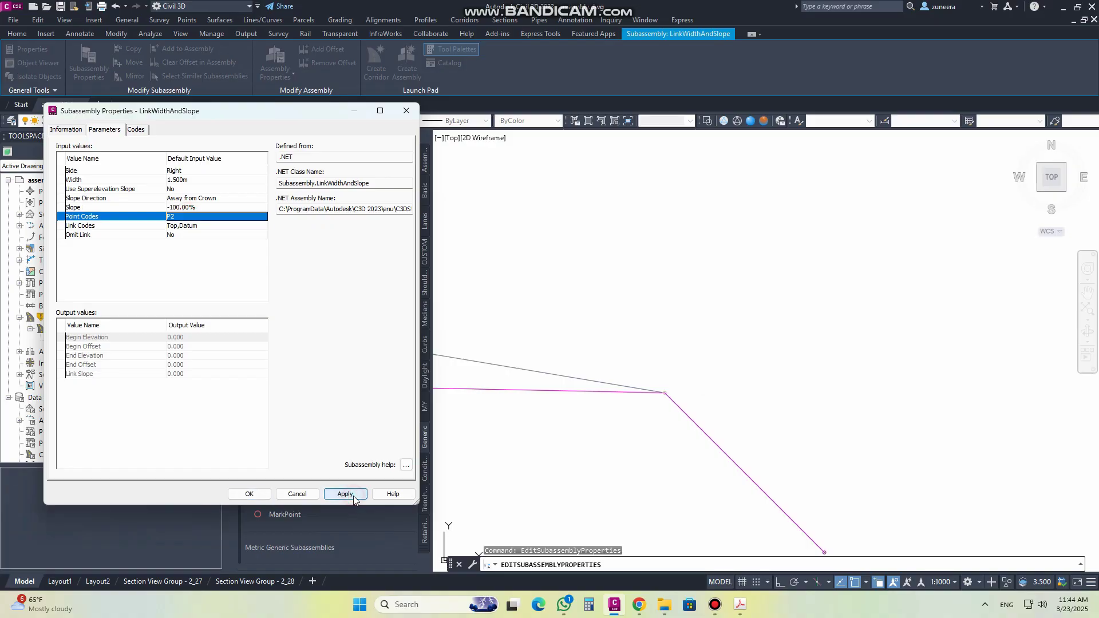
{"action": "left_click", "coordinate": [250, 493]}
- Attach a right-side DaylightBench subassembly with 2.00:1 cut and fill slopes to the lower end of the steep link
{"action": "scroll", "coordinate": [653, 350], "scroll_direction": "down", "scroll_amount": 5}
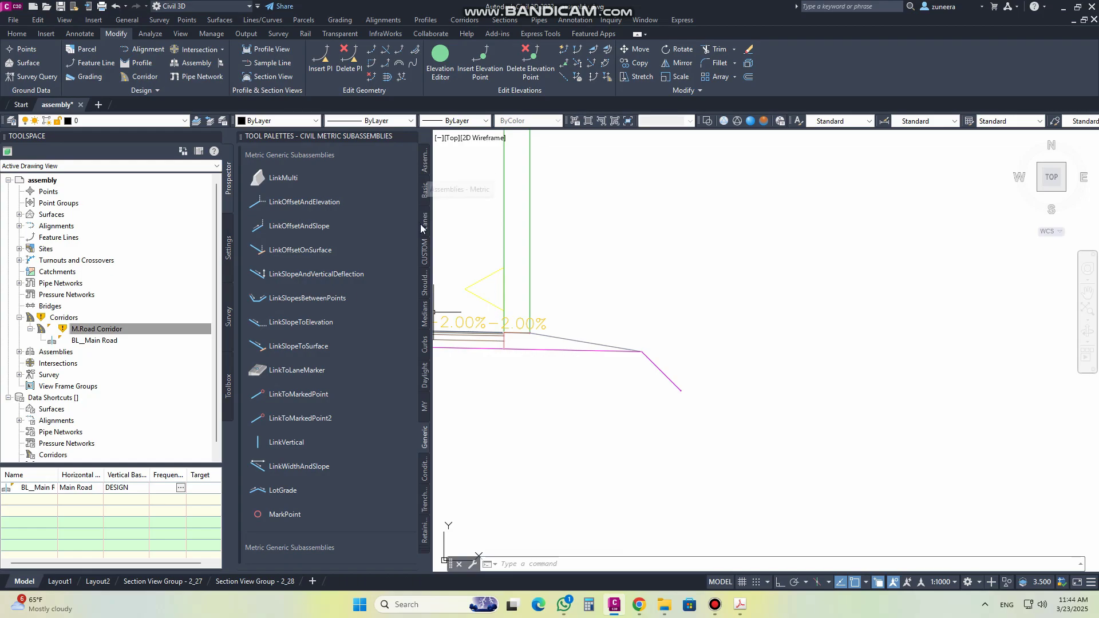
{"action": "left_click", "coordinate": [424, 378]}
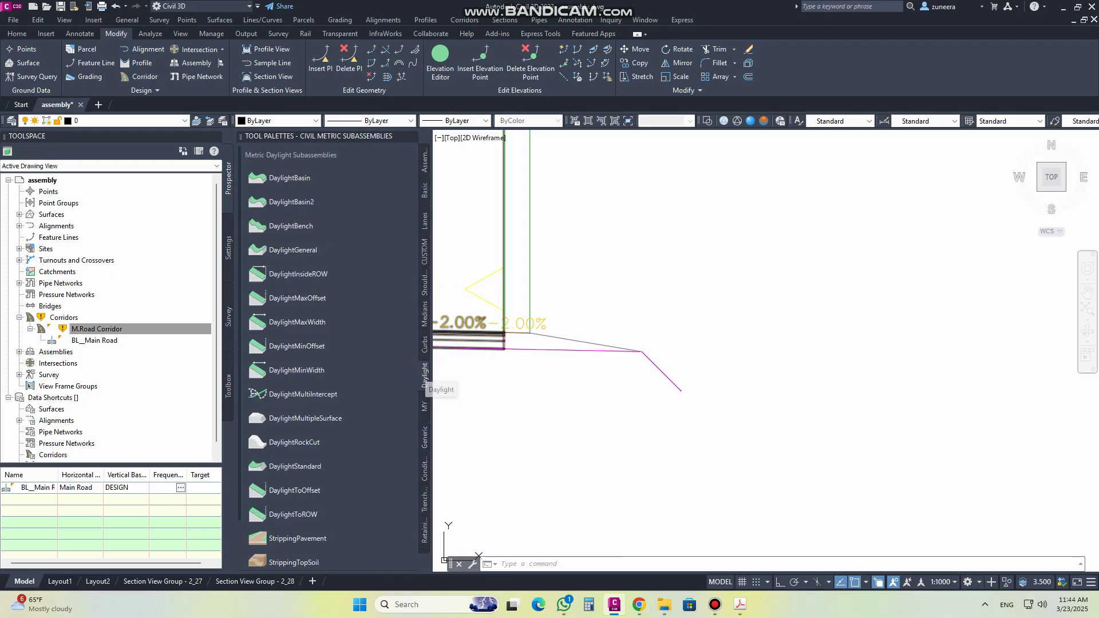
{"action": "left_click", "coordinate": [298, 225]}
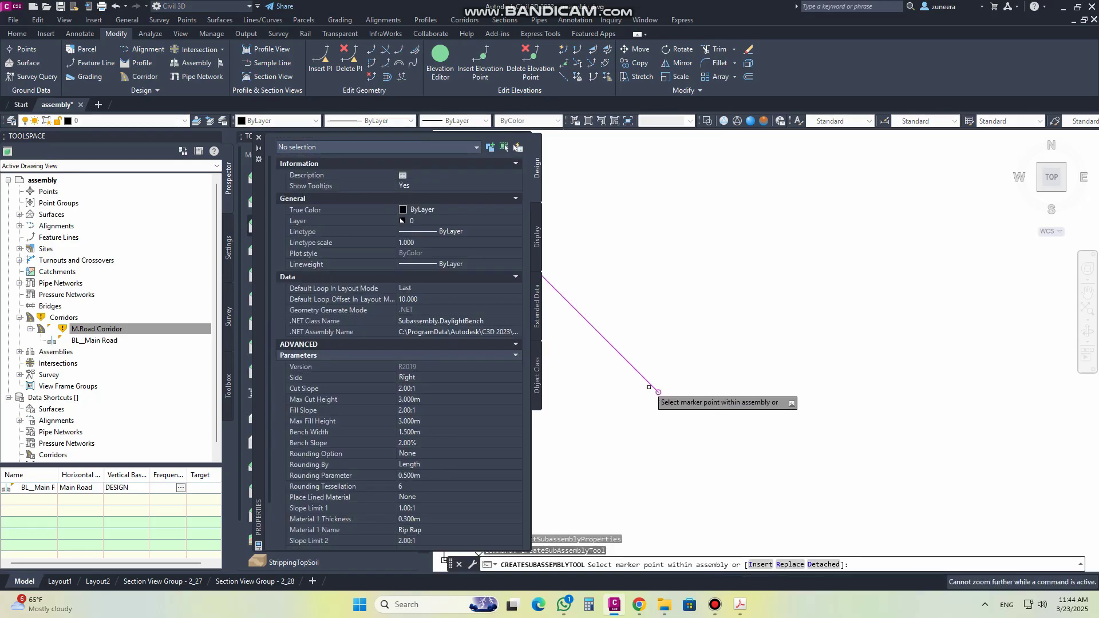
{"action": "left_click", "coordinate": [658, 392]}
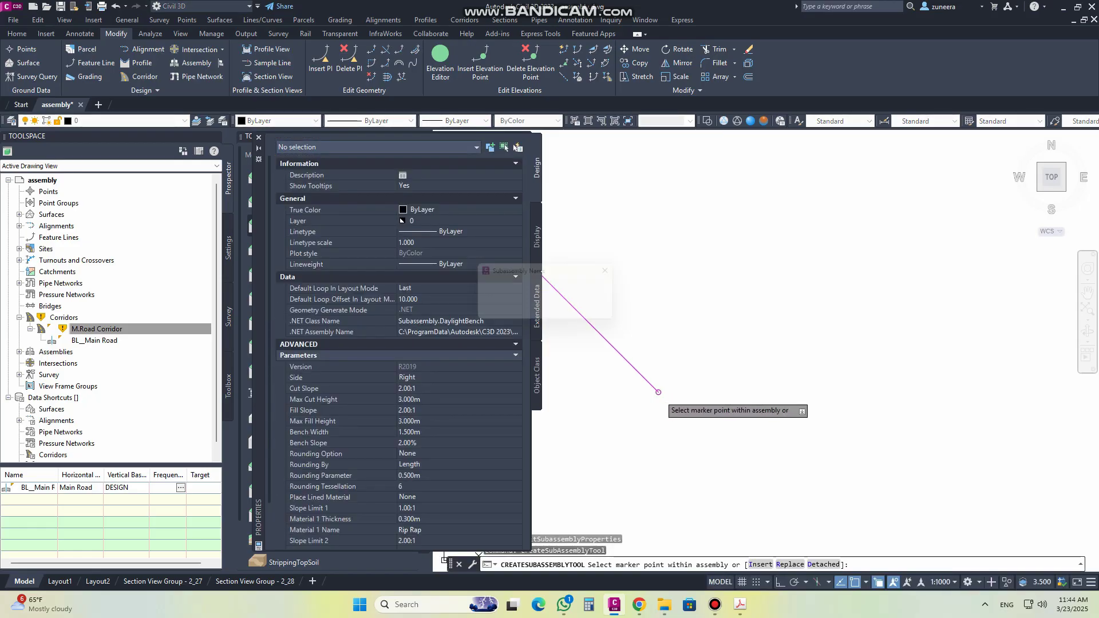
{"action": "left_click", "coordinate": [502, 311]}
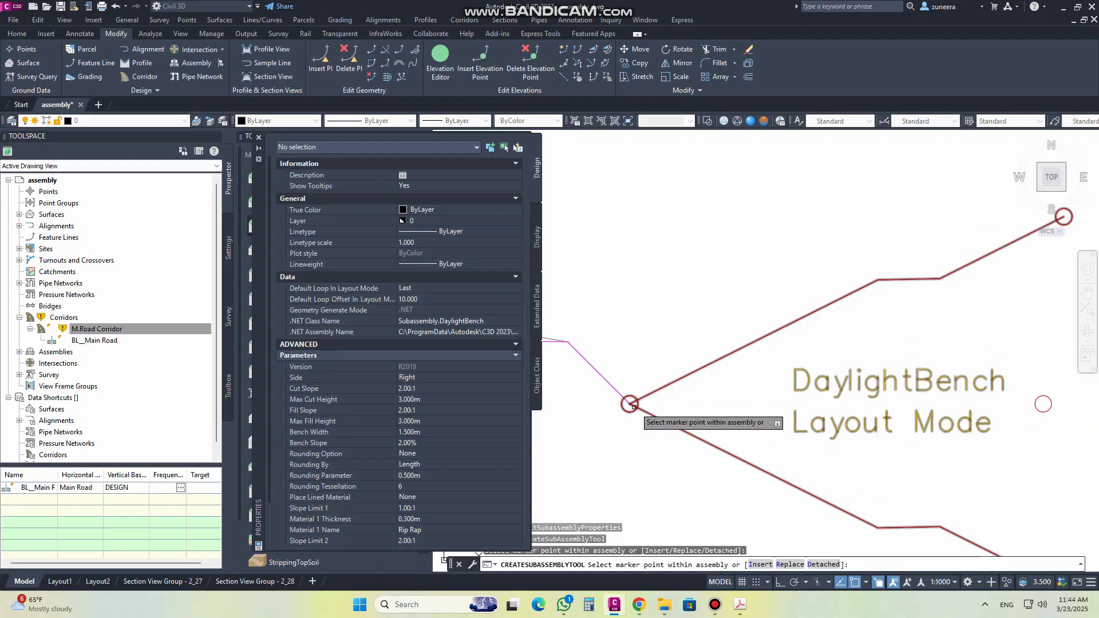
{"action": "scroll", "coordinate": [641, 401], "scroll_direction": "down", "scroll_amount": 3}
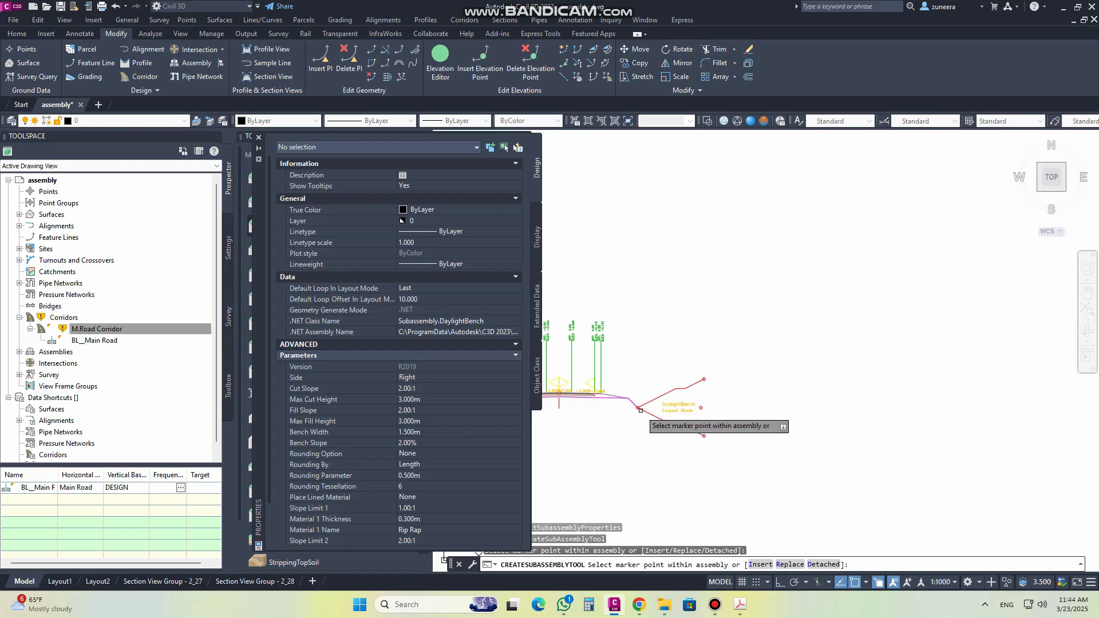
{"action": "left_click", "coordinate": [259, 138]}
{"action": "key", "text": "Return"}
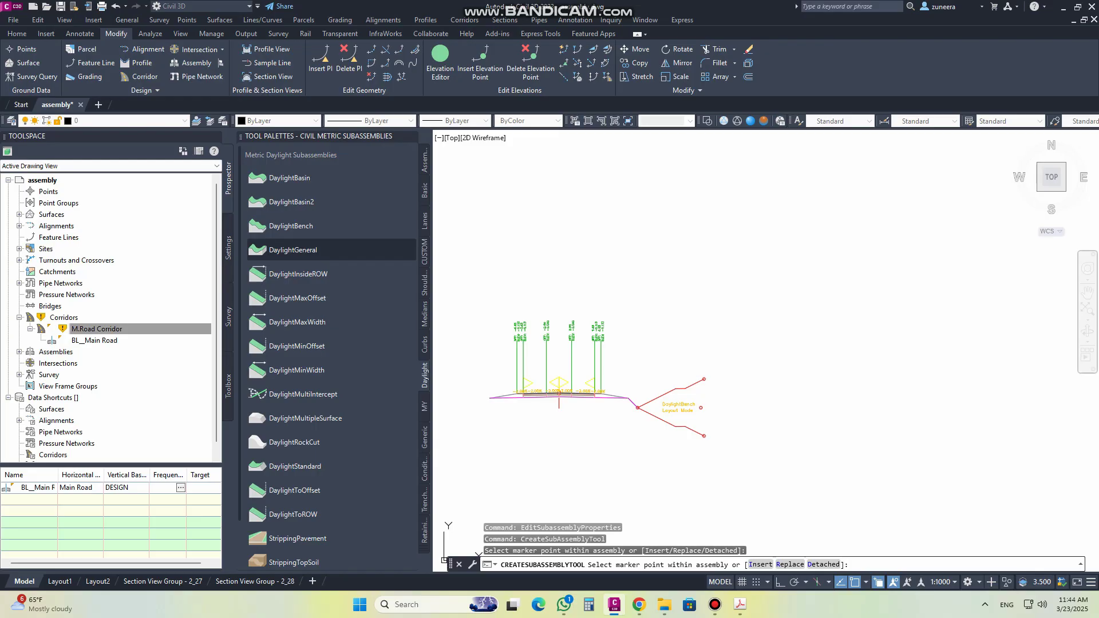
- In the M.Road Corridor properties, set TR_CPSU_4 as the target surface for the DaylightBench subassembly
{"action": "right_click", "coordinate": [86, 333]}
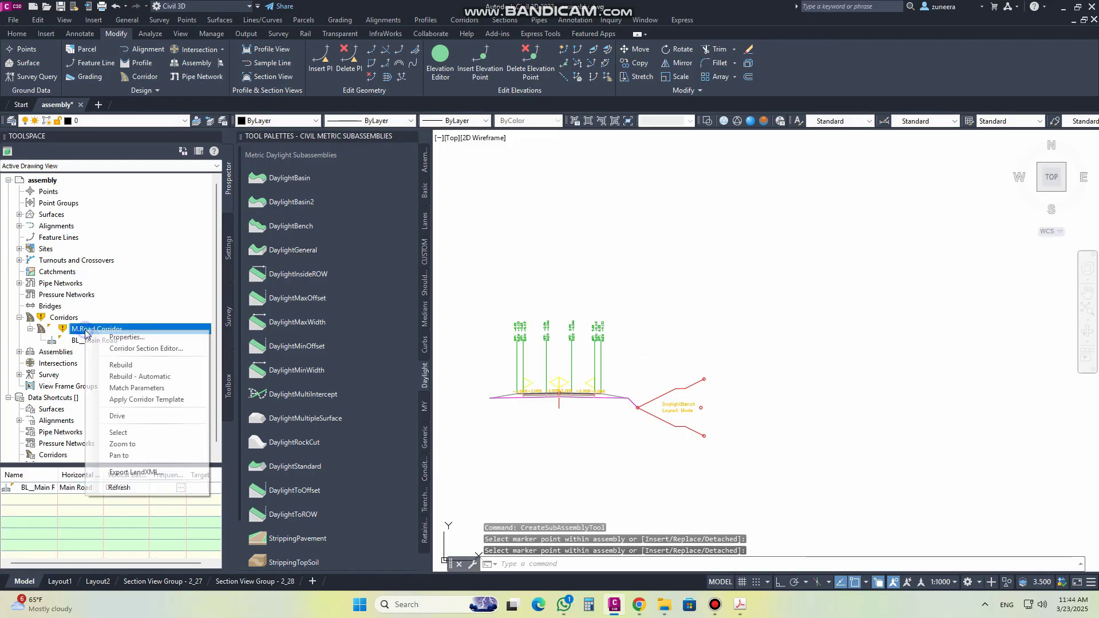
{"action": "left_click", "coordinate": [128, 337]}
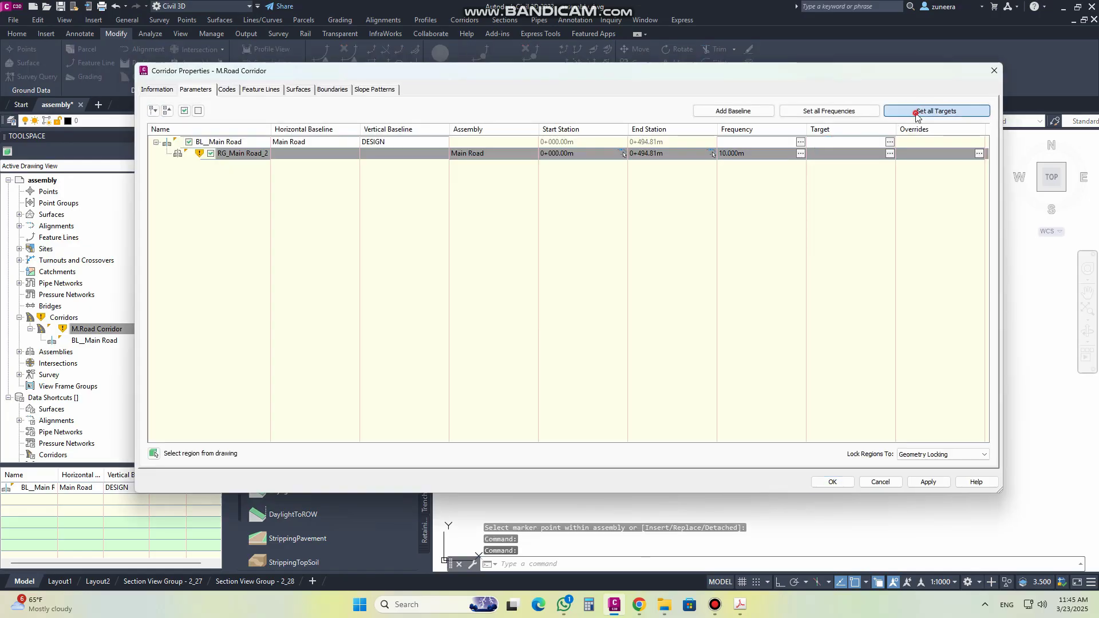
{"action": "left_click", "coordinate": [918, 112]}
{"action": "left_click", "coordinate": [277, 163]}
{"action": "left_click", "coordinate": [284, 179]}
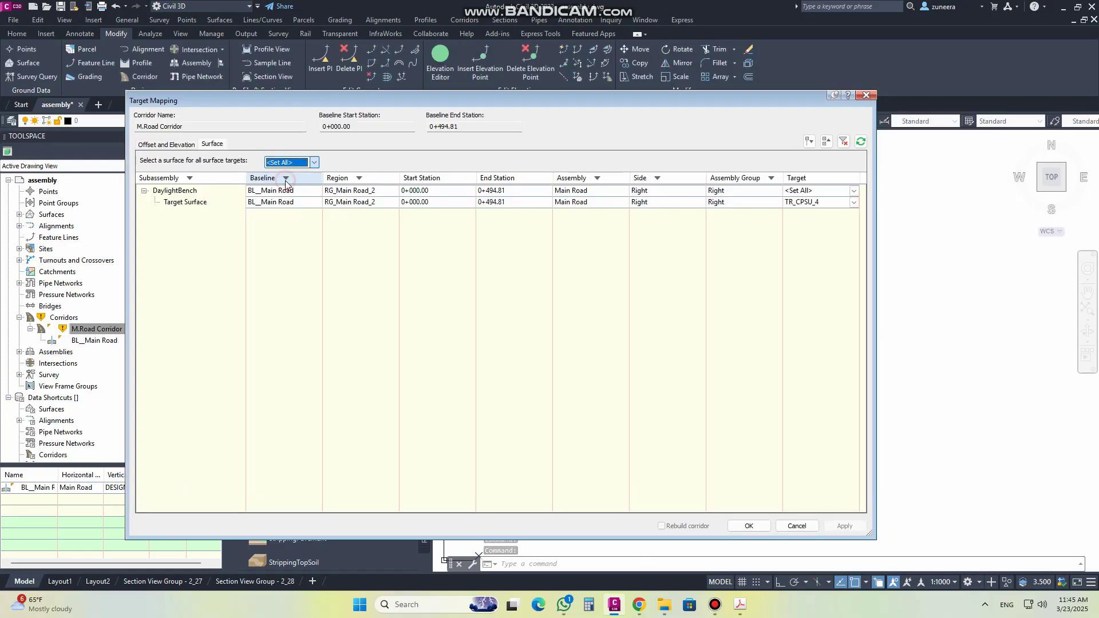
{"action": "left_click", "coordinate": [748, 526]}
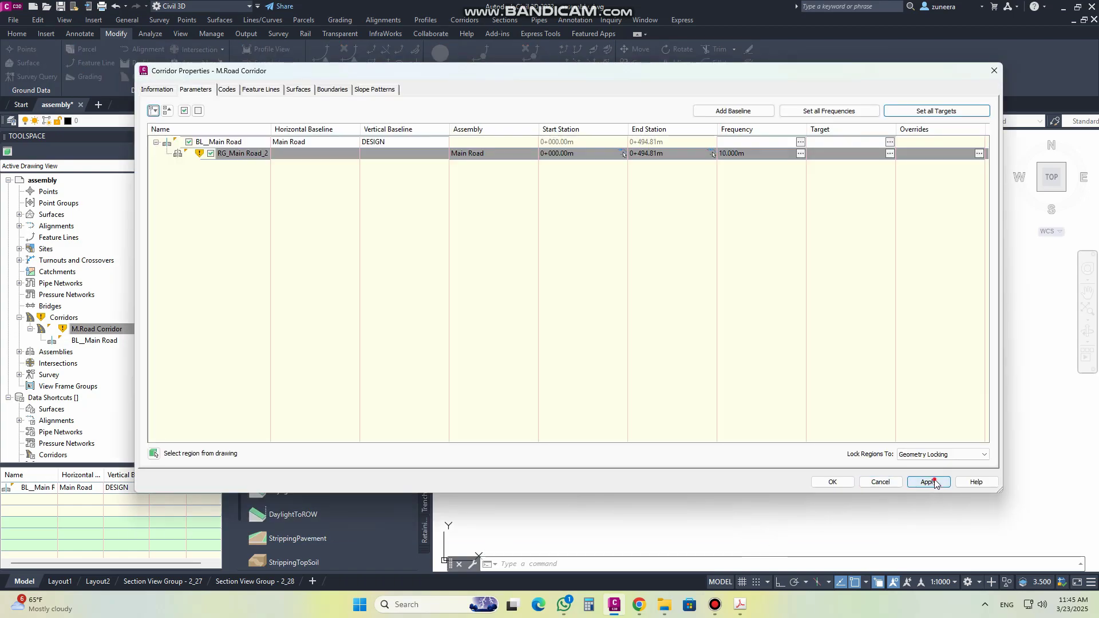
- Apply the corridor properties, rebuild M.Road Corridor and dismiss the event list
{"action": "left_click", "coordinate": [928, 482]}
{"action": "left_click", "coordinate": [515, 268]}
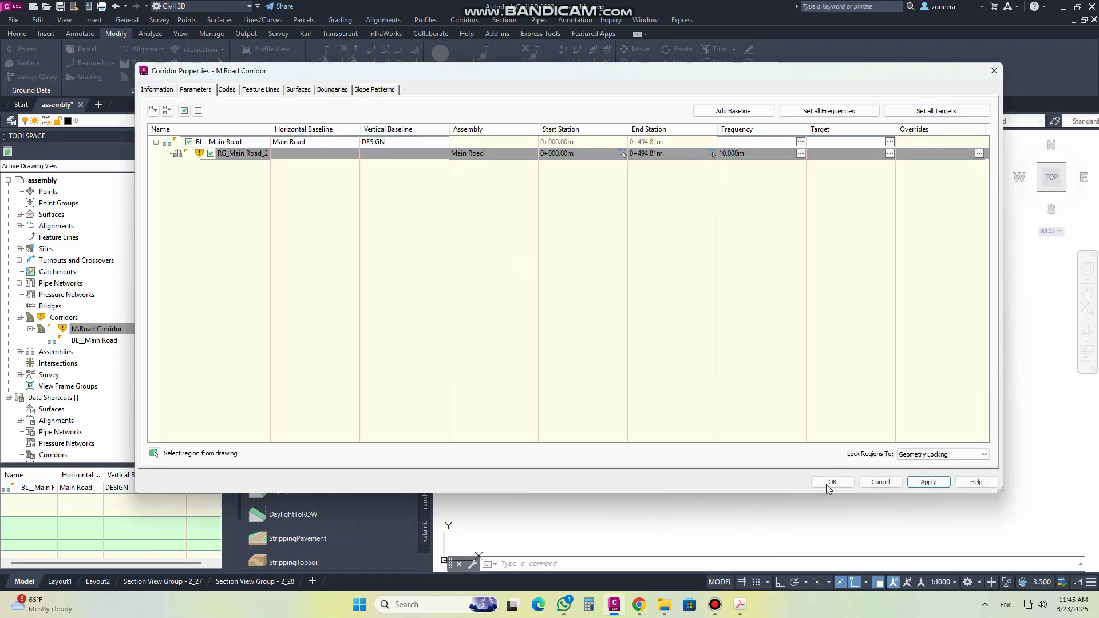
{"action": "left_click", "coordinate": [831, 481]}
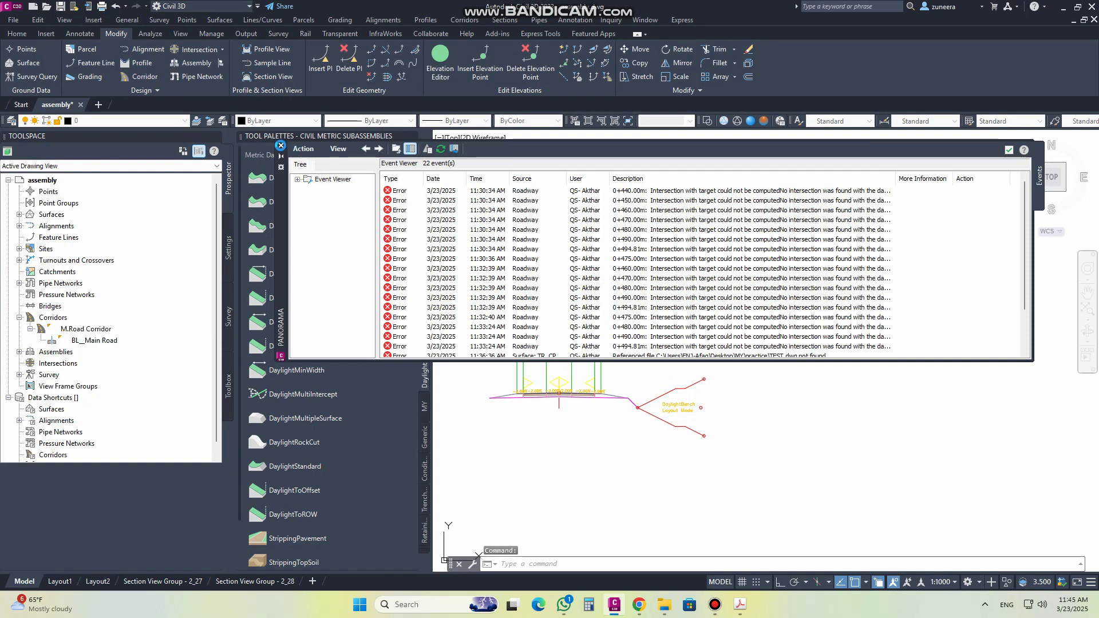
{"action": "left_click", "coordinate": [281, 145]}
- Erase the loose V-shaped line drawn beside the right-hand ditch in the section view and inspect the ditch
{"action": "scroll", "coordinate": [772, 286], "scroll_direction": "down", "scroll_amount": 6}
{"action": "scroll", "coordinate": [714, 335], "scroll_direction": "up", "scroll_amount": 10}
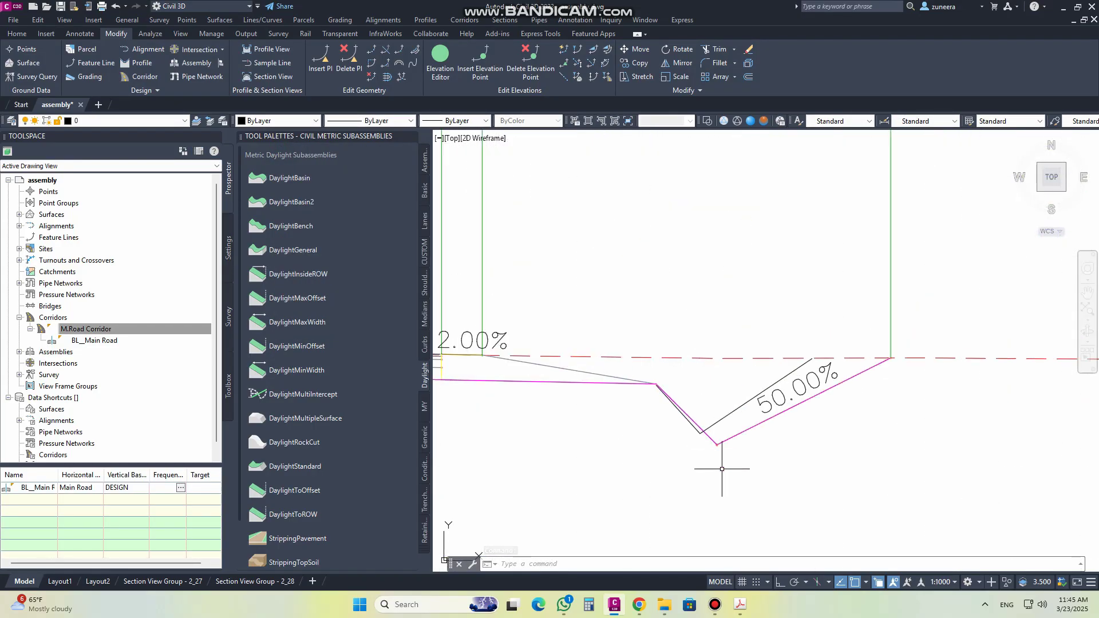
{"action": "scroll", "coordinate": [724, 465], "scroll_direction": "down", "scroll_amount": 4}
{"action": "scroll", "coordinate": [728, 471], "scroll_direction": "up", "scroll_amount": 3}
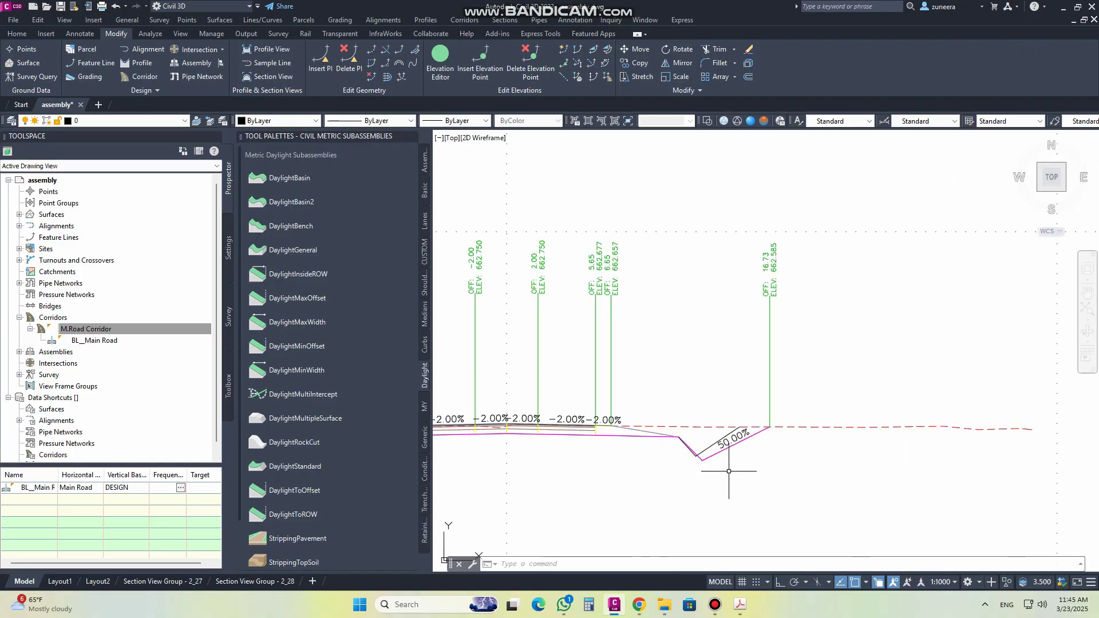
{"action": "left_click", "coordinate": [713, 444]}
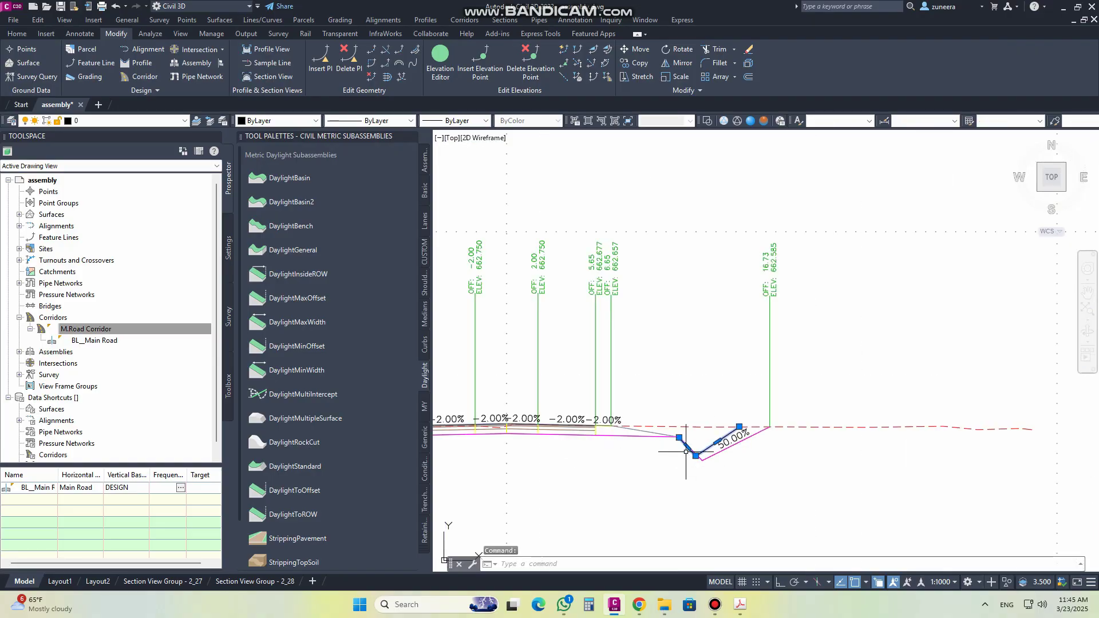
{"action": "type", "text": "e"}
{"action": "key", "text": "Return"}
{"action": "scroll", "coordinate": [684, 452], "scroll_direction": "up", "scroll_amount": 4}
{"action": "scroll", "coordinate": [647, 368], "scroll_direction": "down", "scroll_amount": 5}
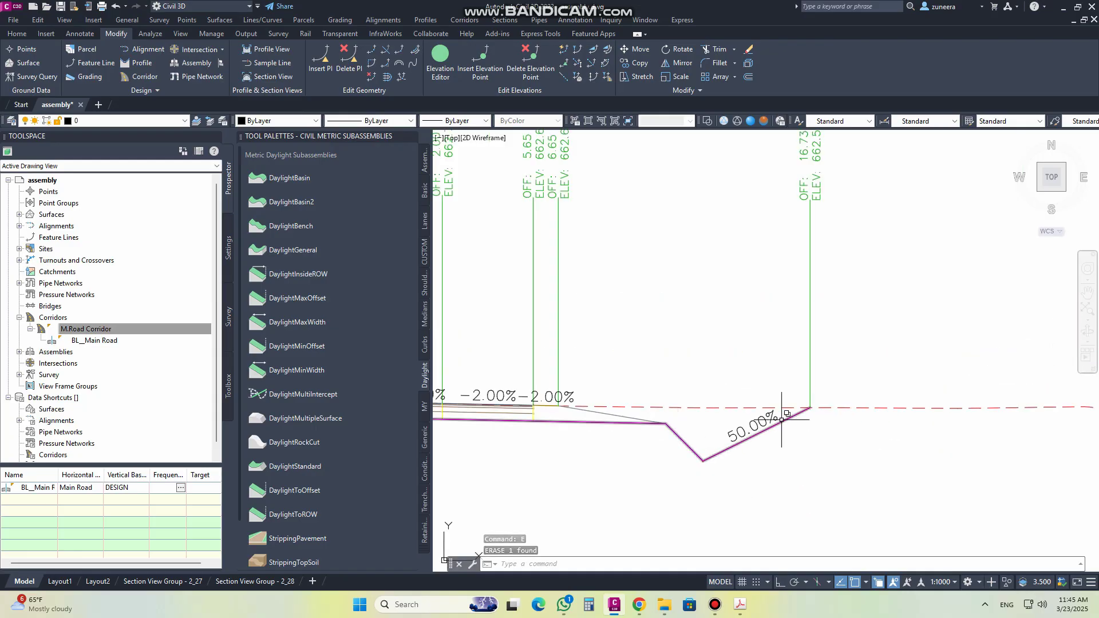
- Inspect the right-hand ditch and daylight slope in several section views, including close up where the ditch bottom meets the ground line
{"action": "scroll", "coordinate": [761, 436], "scroll_direction": "down", "scroll_amount": 8}
{"action": "scroll", "coordinate": [680, 391], "scroll_direction": "up", "scroll_amount": 5}
{"action": "scroll", "coordinate": [719, 372], "scroll_direction": "up", "scroll_amount": 8}
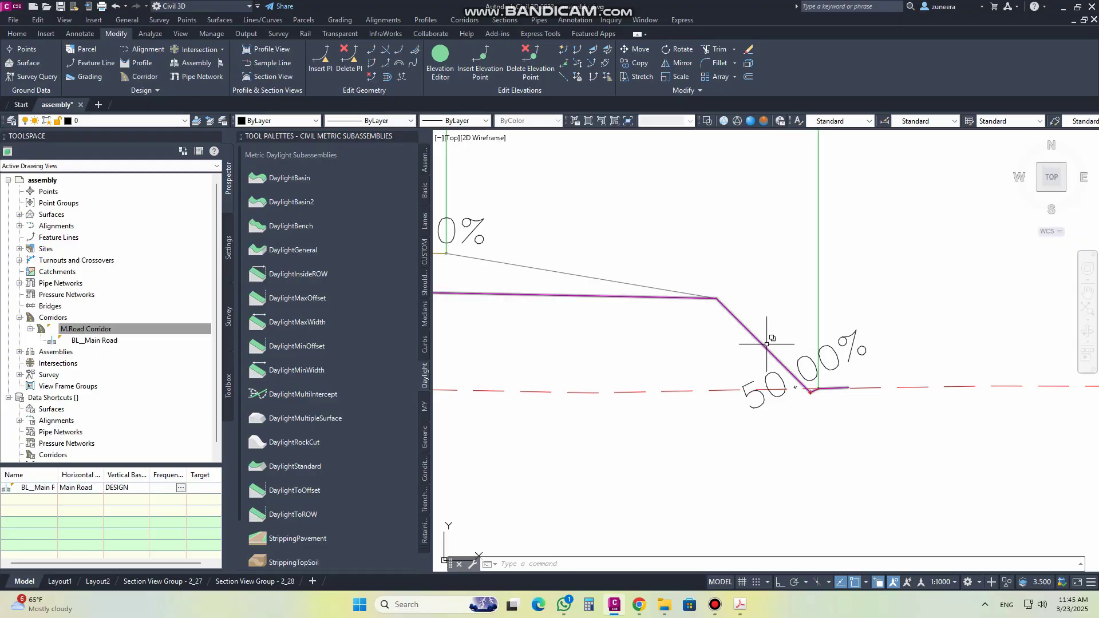
{"action": "scroll", "coordinate": [767, 344], "scroll_direction": "up", "scroll_amount": 6}
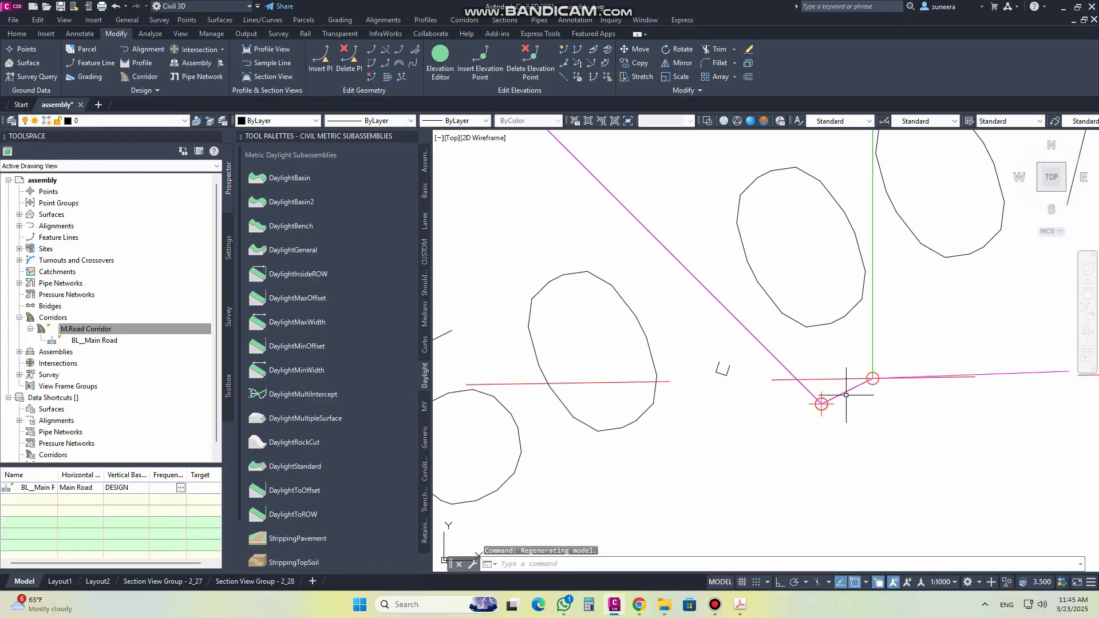
{"action": "scroll", "coordinate": [755, 412], "scroll_direction": "down", "scroll_amount": 12}
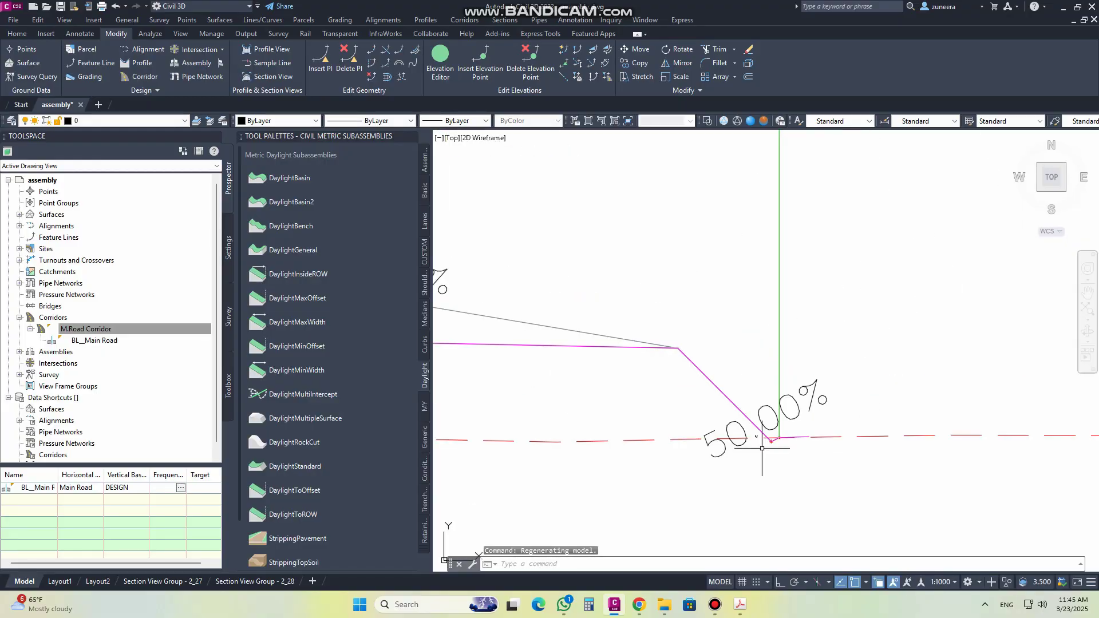
{"action": "scroll", "coordinate": [776, 358], "scroll_direction": "up", "scroll_amount": 12}
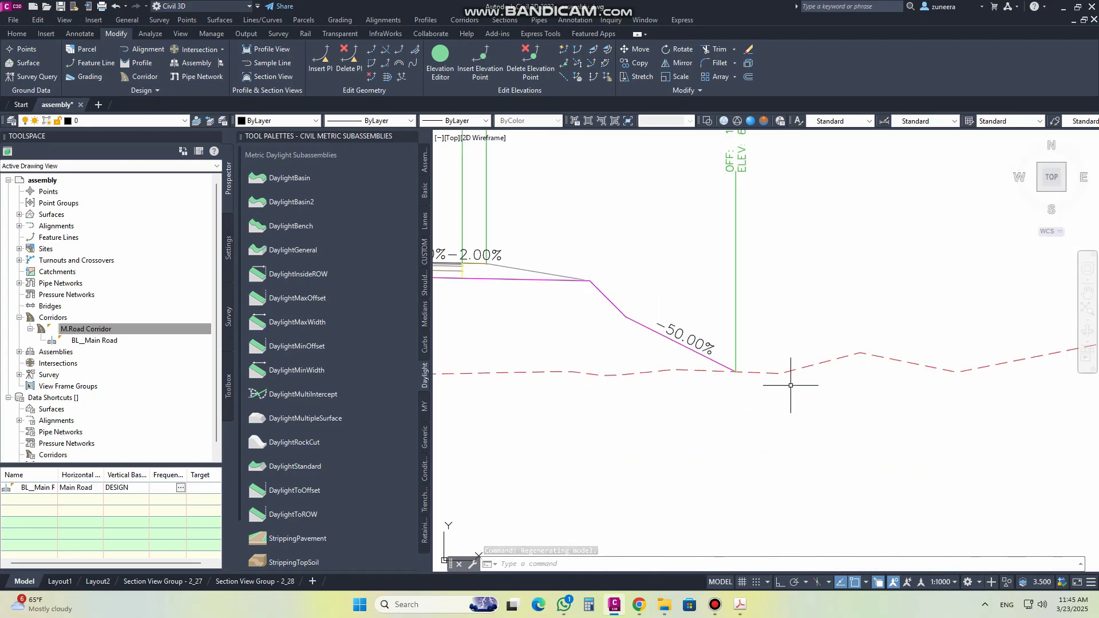
{"action": "scroll", "coordinate": [749, 432], "scroll_direction": "down", "scroll_amount": 3}
{"action": "scroll", "coordinate": [749, 432], "scroll_direction": "down", "scroll_amount": 8}
{"action": "scroll", "coordinate": [664, 343], "scroll_direction": "up", "scroll_amount": 14}
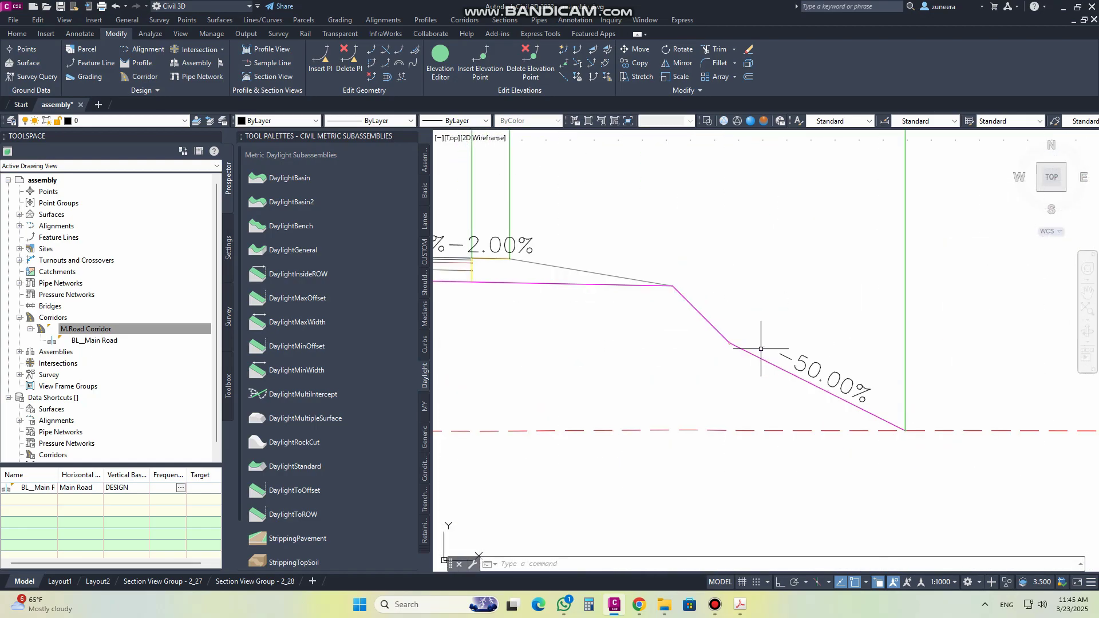
{"action": "scroll", "coordinate": [664, 344], "scroll_direction": "down", "scroll_amount": 8}
{"action": "scroll", "coordinate": [795, 441], "scroll_direction": "up", "scroll_amount": 7}
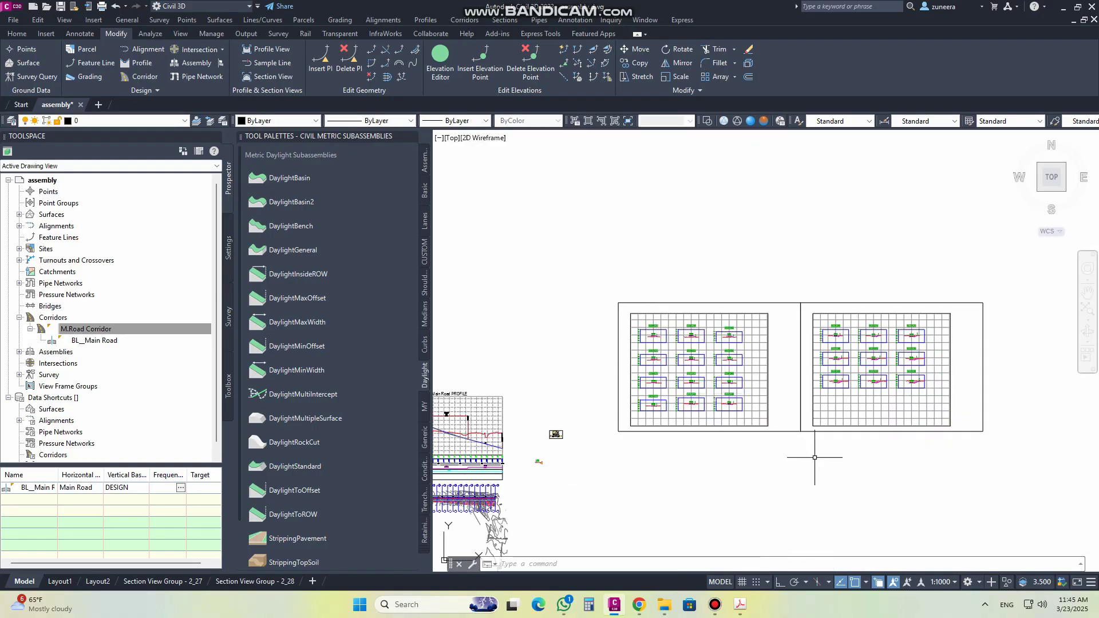
- Compare the right-hand ditch and benched slopes in further cut and fill sections, including stations 0+450.00 and 0+494.81
{"action": "scroll", "coordinate": [738, 395], "scroll_direction": "up", "scroll_amount": 6}
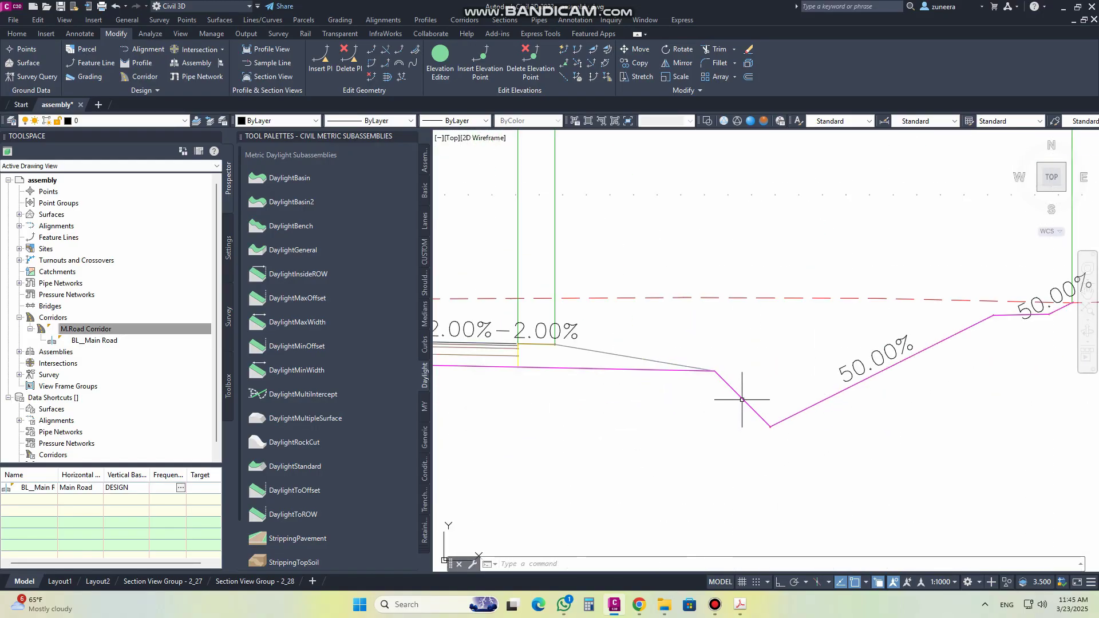
{"action": "scroll", "coordinate": [764, 452], "scroll_direction": "down", "scroll_amount": 6}
{"action": "scroll", "coordinate": [792, 449], "scroll_direction": "up", "scroll_amount": 3}
{"action": "scroll", "coordinate": [790, 442], "scroll_direction": "down", "scroll_amount": 9}
{"action": "scroll", "coordinate": [790, 395], "scroll_direction": "up", "scroll_amount": 8}
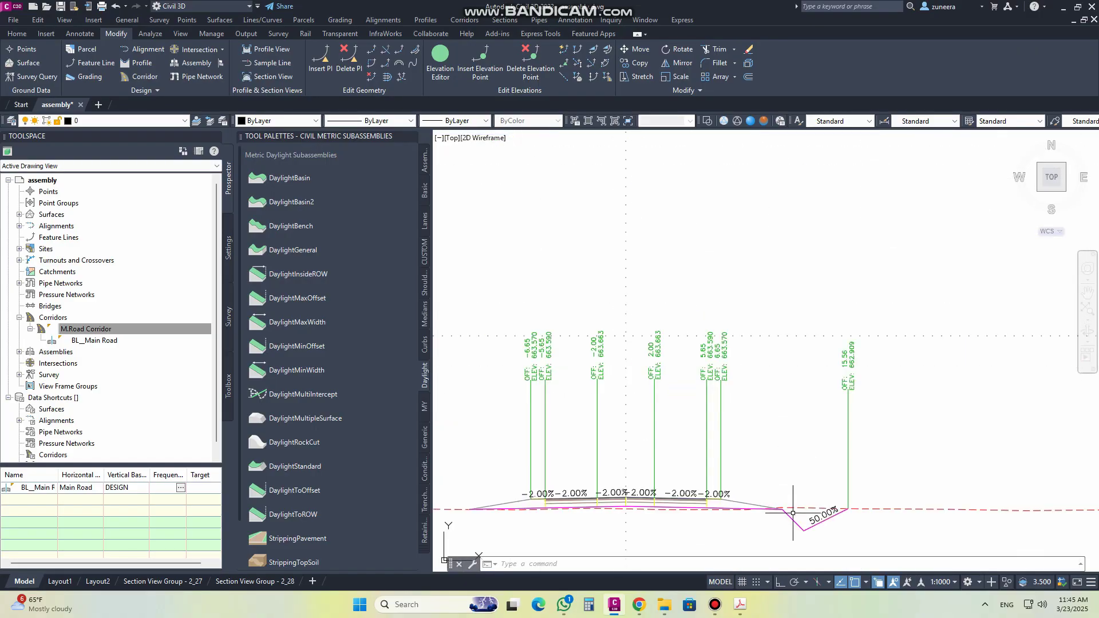
{"action": "scroll", "coordinate": [792, 515], "scroll_direction": "down", "scroll_amount": 2}
{"action": "scroll", "coordinate": [750, 343], "scroll_direction": "down", "scroll_amount": 3}
{"action": "scroll", "coordinate": [793, 307], "scroll_direction": "up", "scroll_amount": 8}
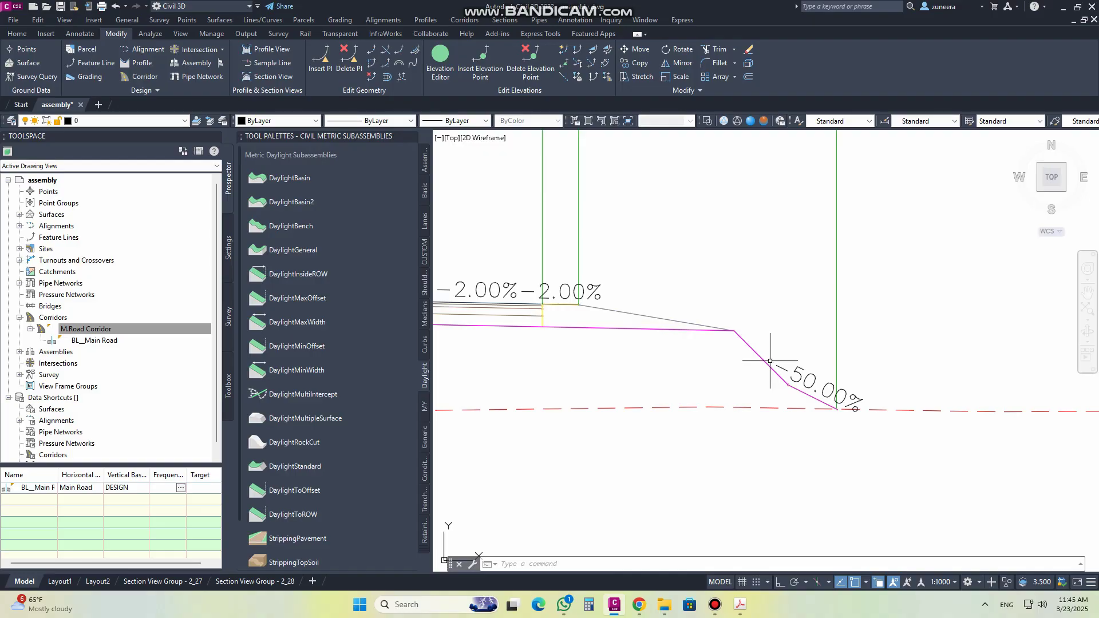
{"action": "scroll", "coordinate": [813, 399], "scroll_direction": "down", "scroll_amount": 6}
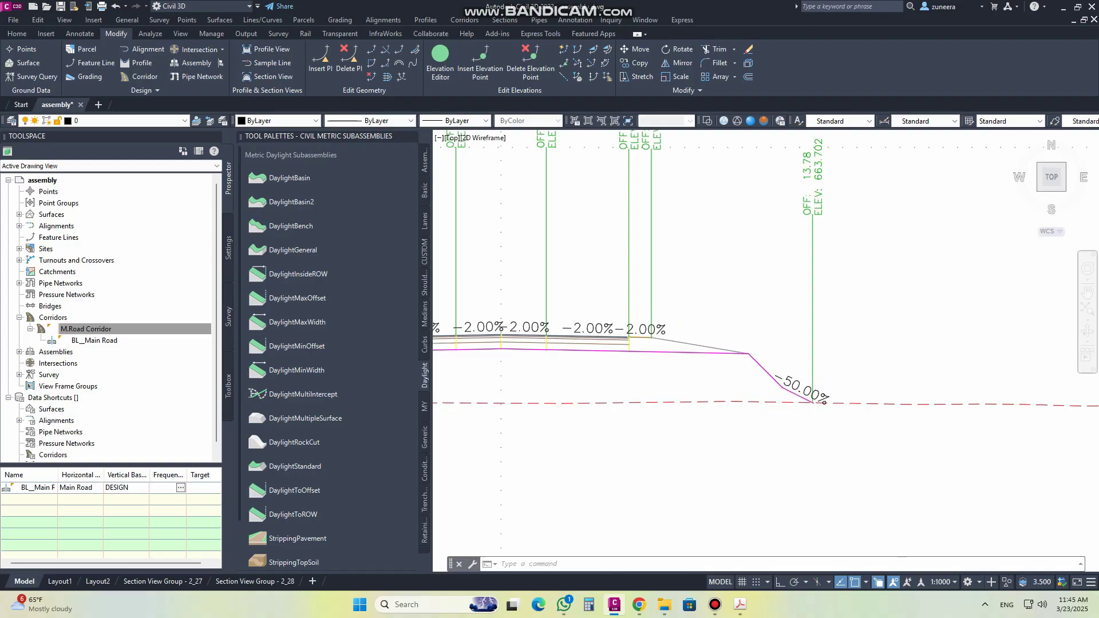
{"action": "scroll", "coordinate": [752, 301], "scroll_direction": "down", "scroll_amount": 3}
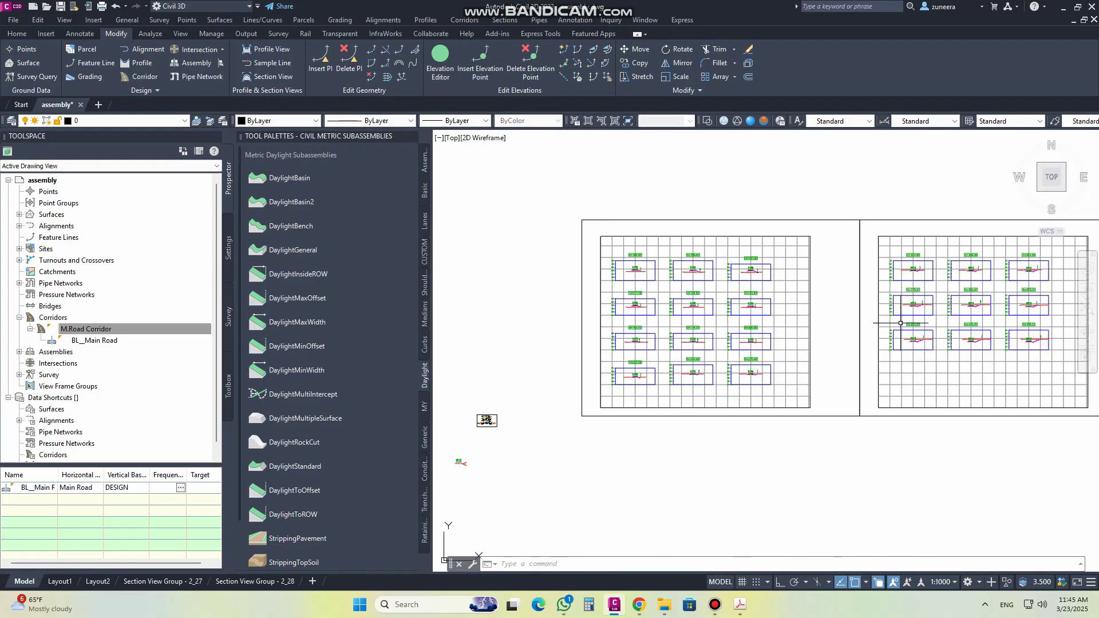
{"action": "scroll", "coordinate": [900, 323], "scroll_direction": "up", "scroll_amount": 8}
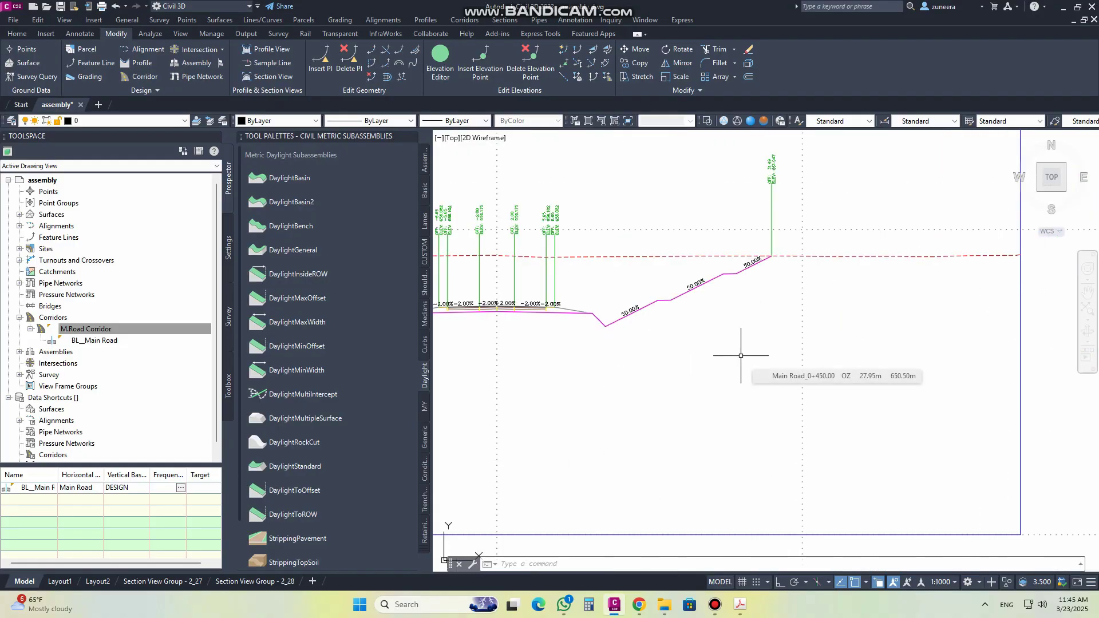
{"action": "scroll", "coordinate": [744, 389], "scroll_direction": "down", "scroll_amount": 7}
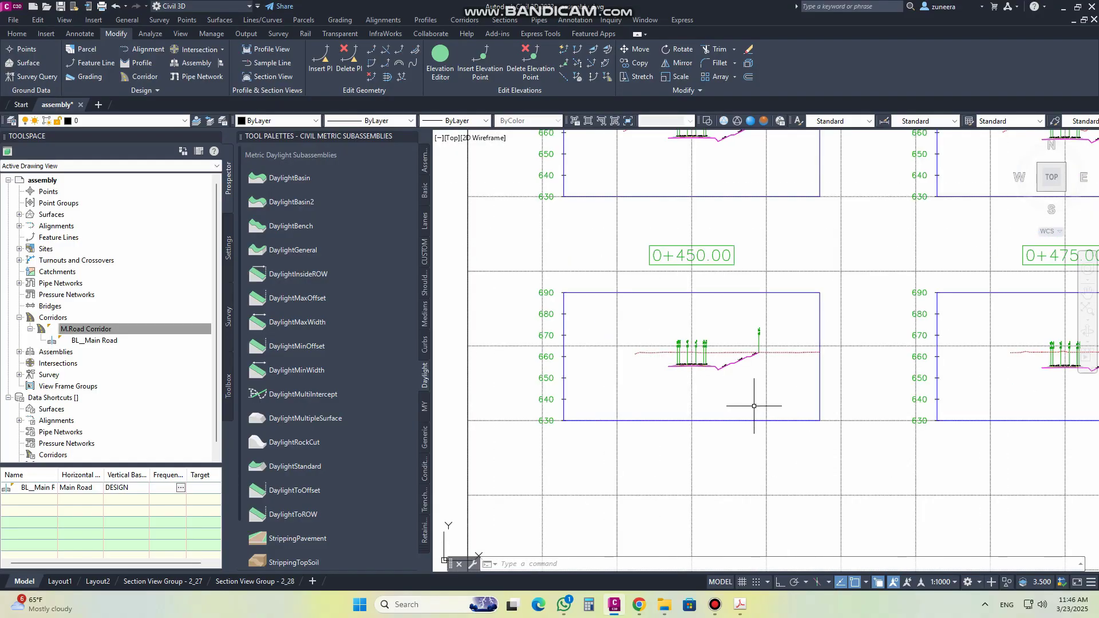
{"action": "scroll", "coordinate": [908, 365], "scroll_direction": "up", "scroll_amount": 8}
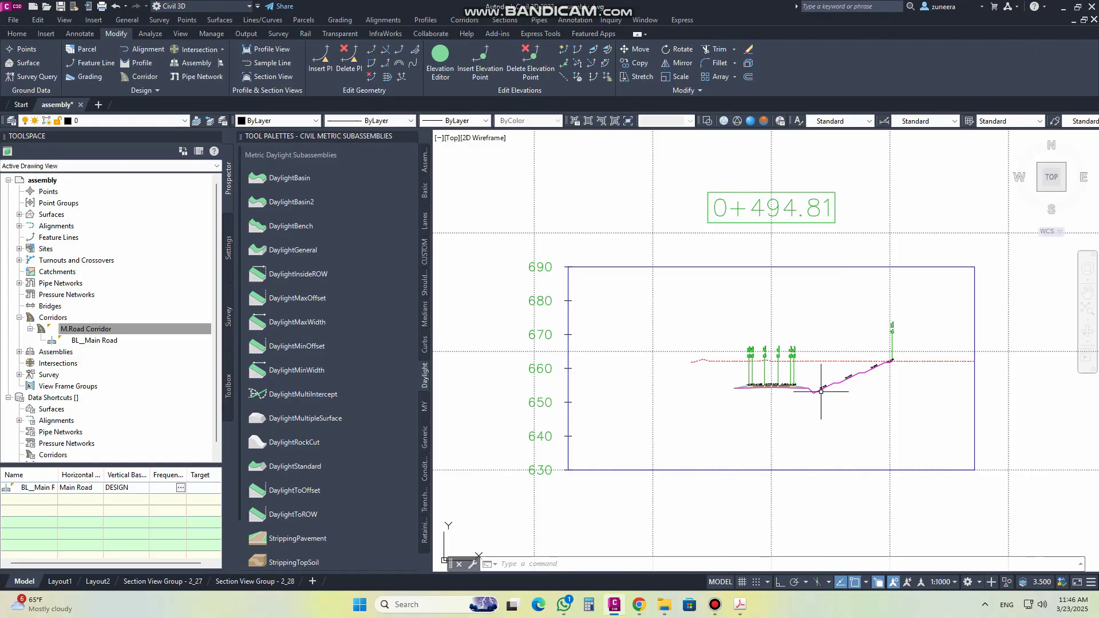
{"action": "scroll", "coordinate": [821, 391], "scroll_direction": "up", "scroll_amount": 5}
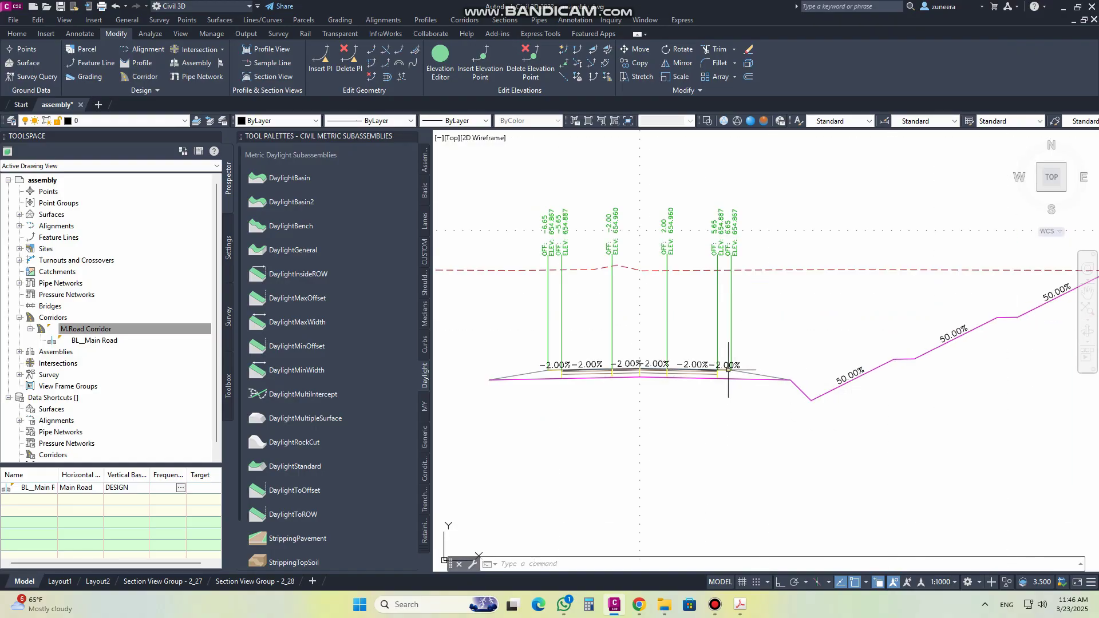
{"action": "scroll", "coordinate": [699, 367], "scroll_direction": "down", "scroll_amount": 2}
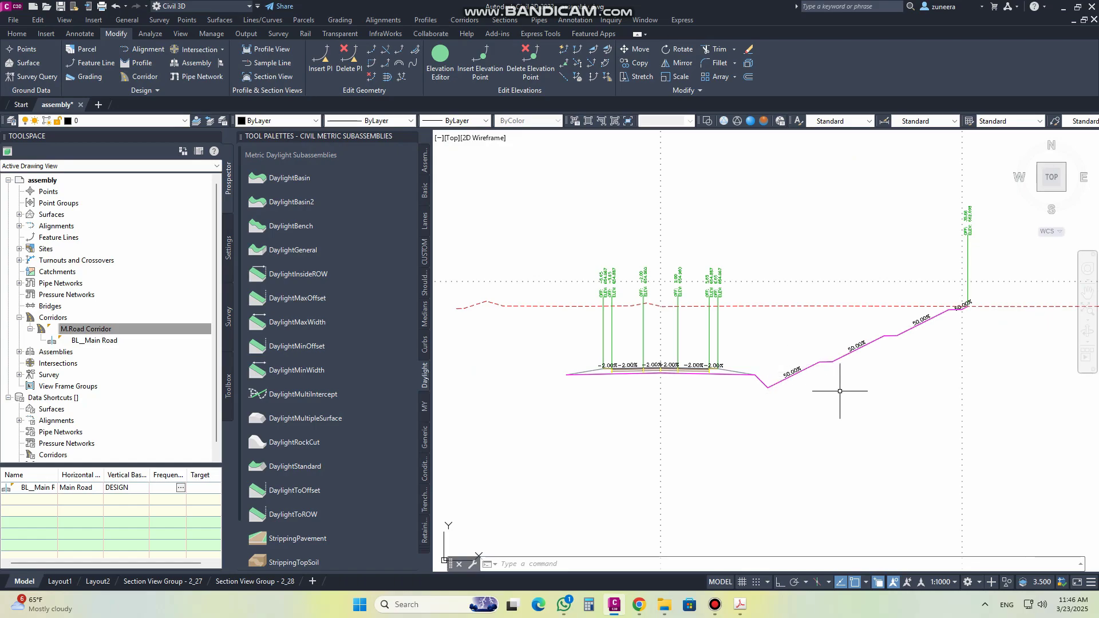
{"action": "scroll", "coordinate": [814, 381], "scroll_direction": "down", "scroll_amount": 10}
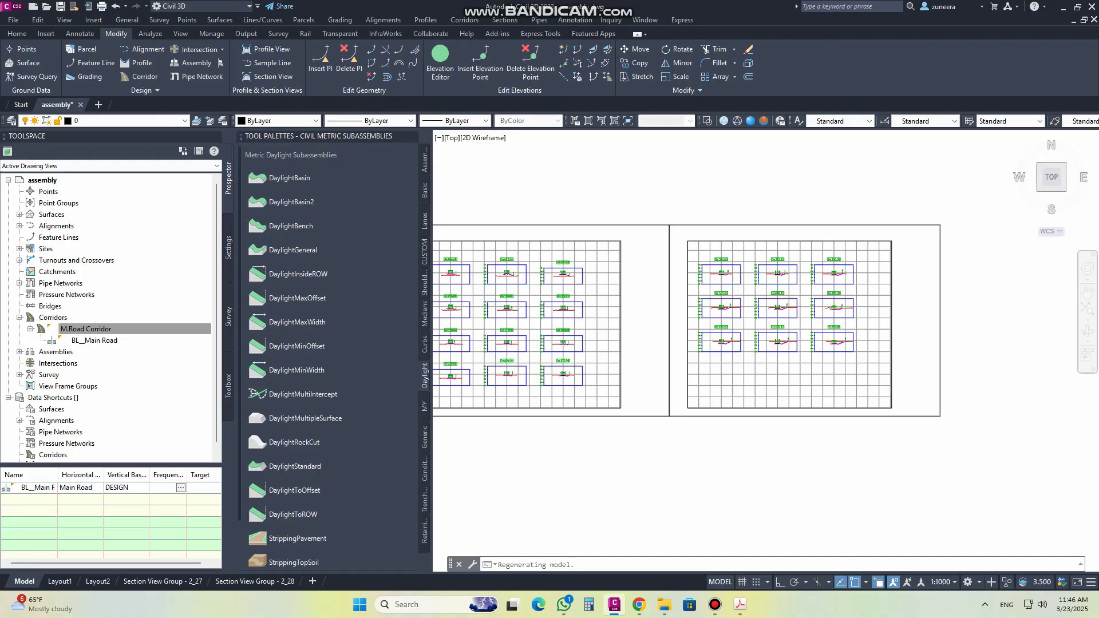
- Attach a right-side ConditionalCutOrFill subassembly of type Cut to the assembly at the upper end of the steep ditch link
{"action": "scroll", "coordinate": [601, 393], "scroll_direction": "down", "scroll_amount": 3}
{"action": "scroll", "coordinate": [773, 270], "scroll_direction": "up", "scroll_amount": 8}
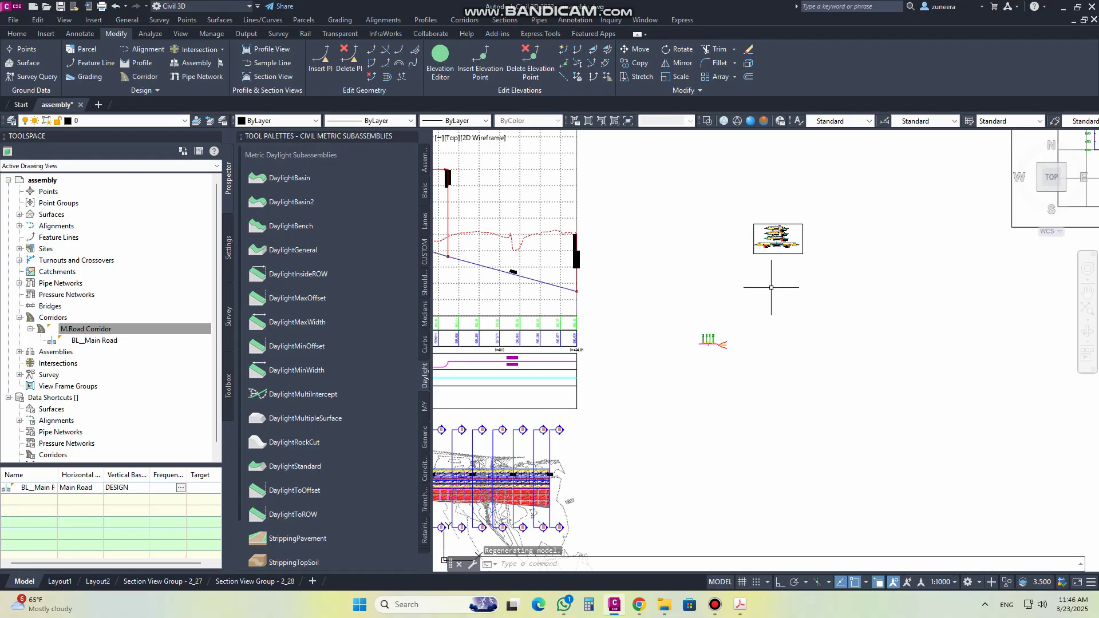
{"action": "scroll", "coordinate": [685, 344], "scroll_direction": "up", "scroll_amount": 10}
{"action": "middle_click_drag", "start_coordinate": [576, 333], "coordinate": [811, 365]}
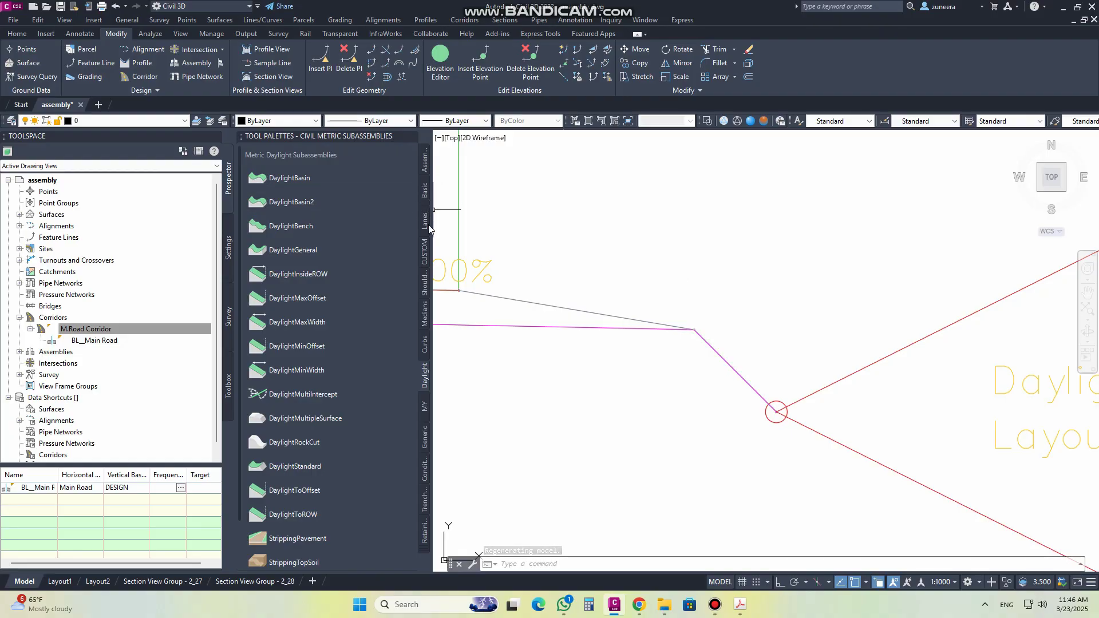
{"action": "left_click", "coordinate": [424, 477]}
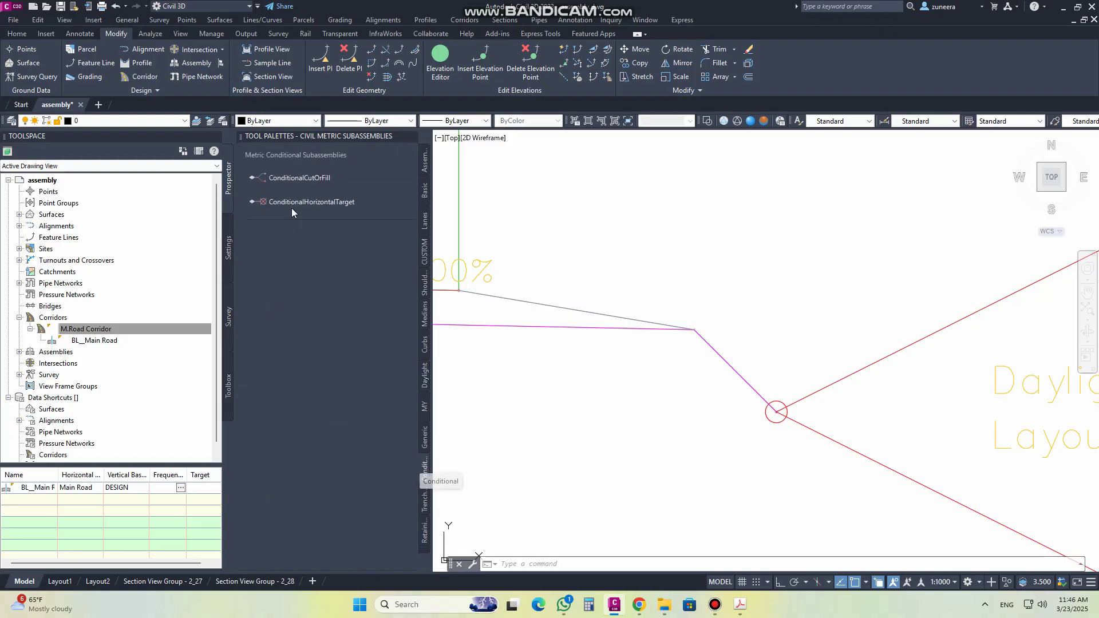
{"action": "left_click", "coordinate": [304, 180]}
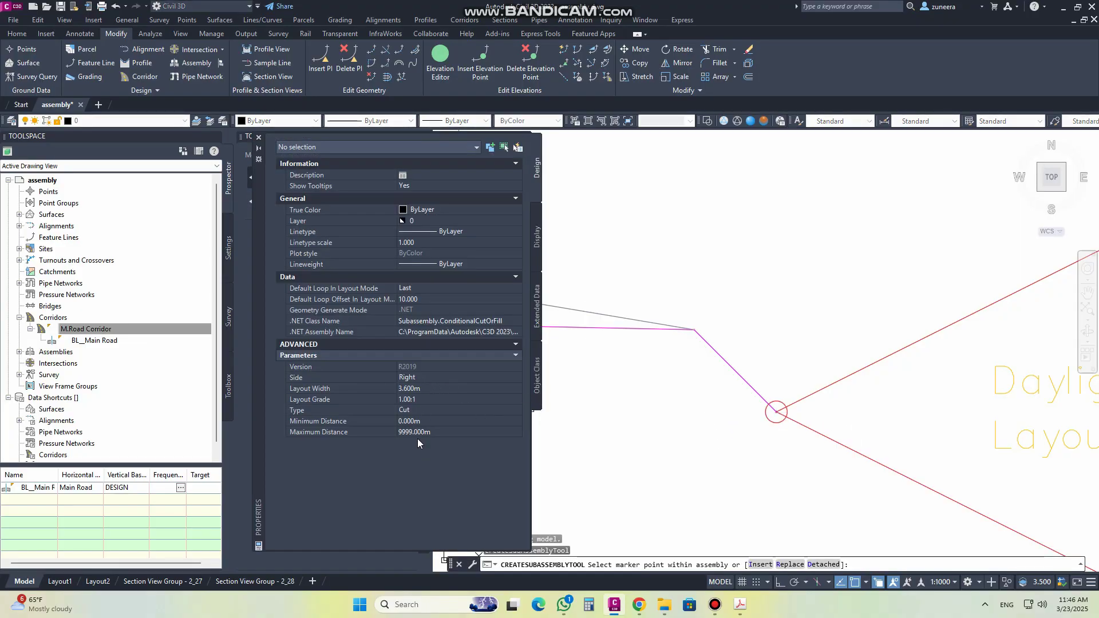
{"action": "scroll", "coordinate": [687, 327], "scroll_direction": "up", "scroll_amount": 4}
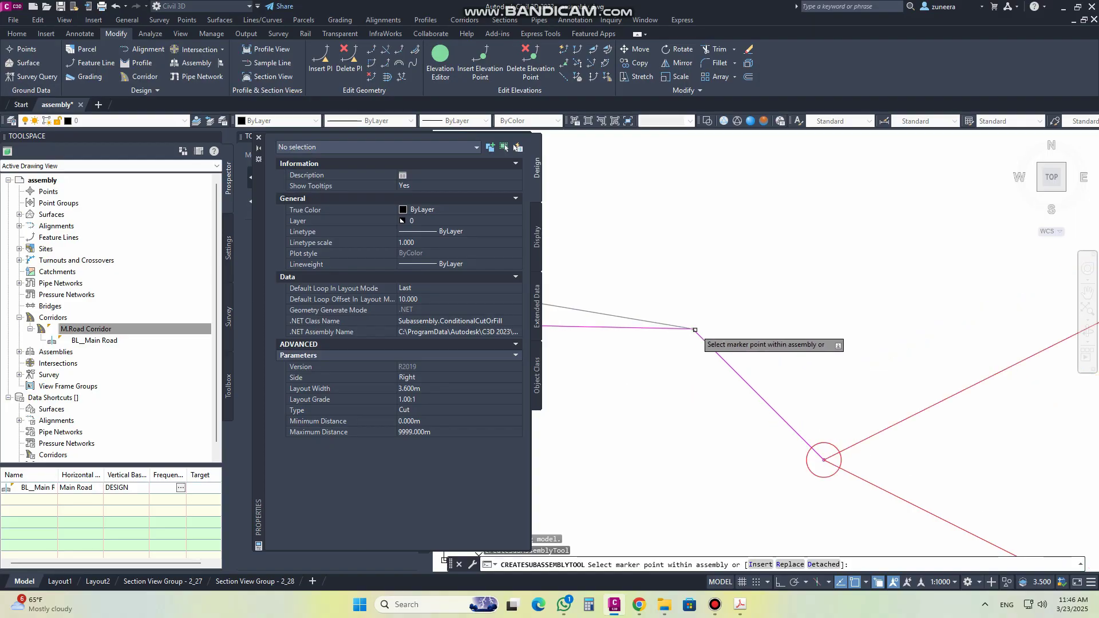
{"action": "left_click", "coordinate": [685, 327]}
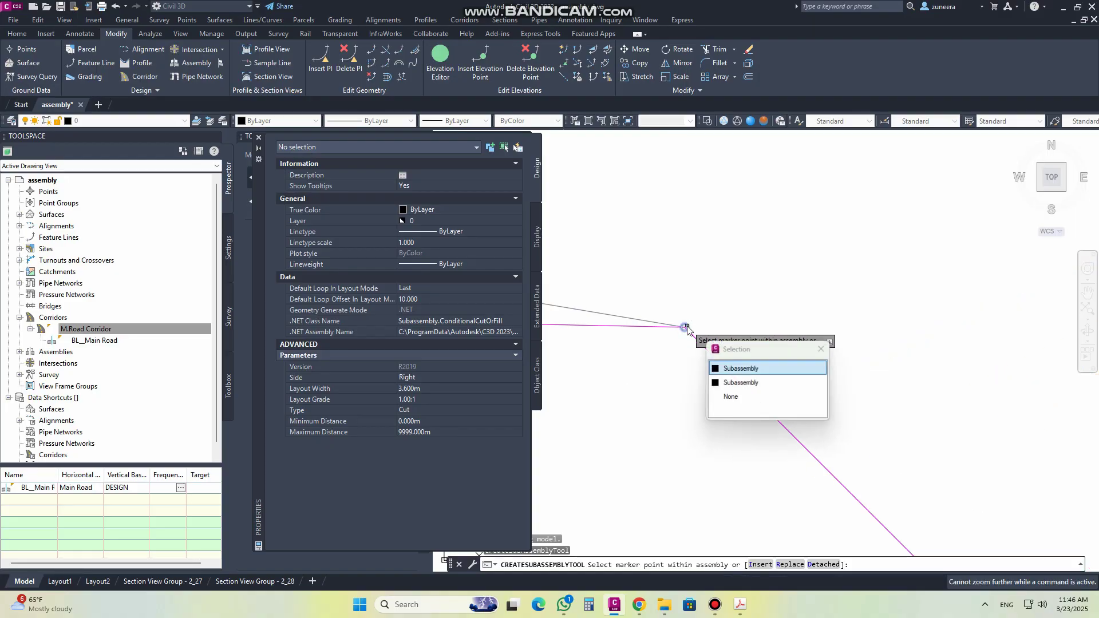
{"action": "left_click", "coordinate": [764, 369]}
{"action": "left_click", "coordinate": [501, 311]}
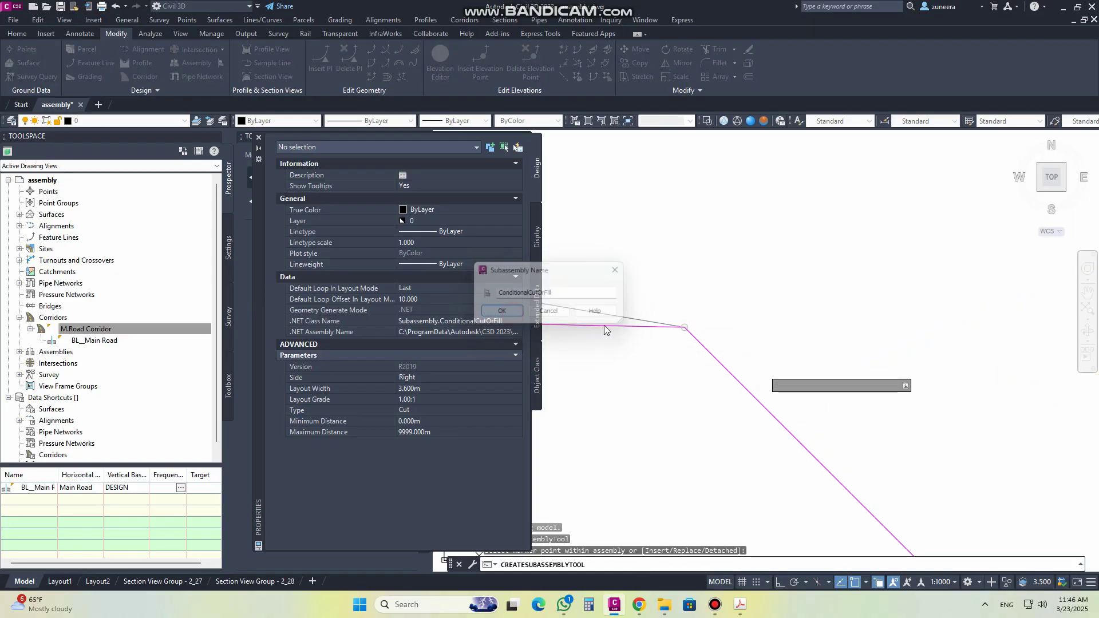
{"action": "scroll", "coordinate": [668, 368], "scroll_direction": "down", "scroll_amount": 3}
{"action": "scroll", "coordinate": [689, 351], "scroll_direction": "up", "scroll_amount": 4}
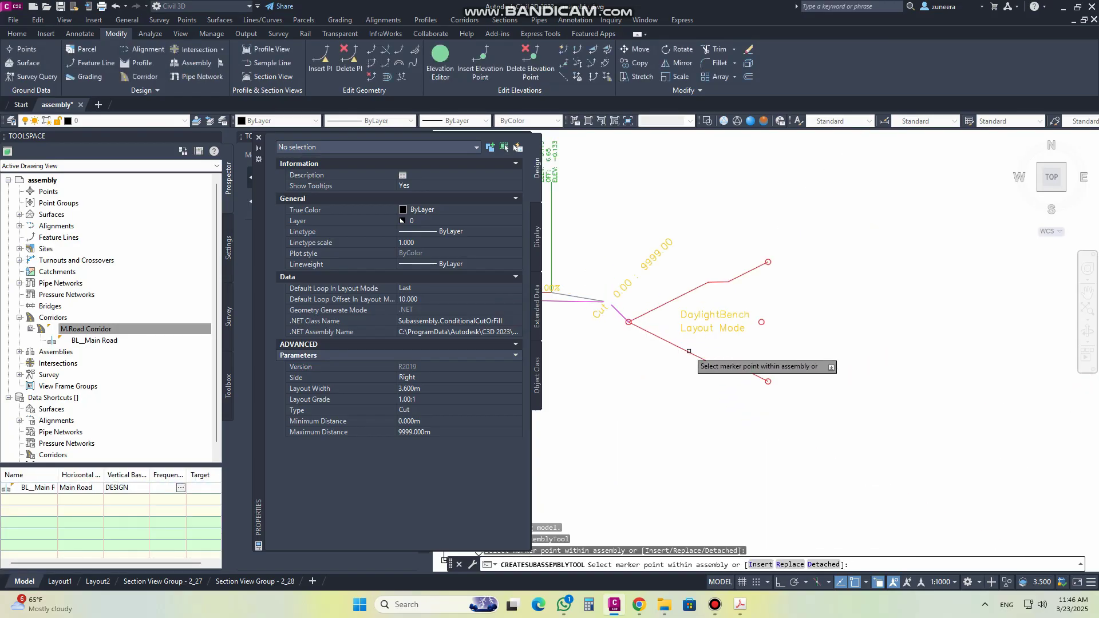
{"action": "key", "text": "Escape"}
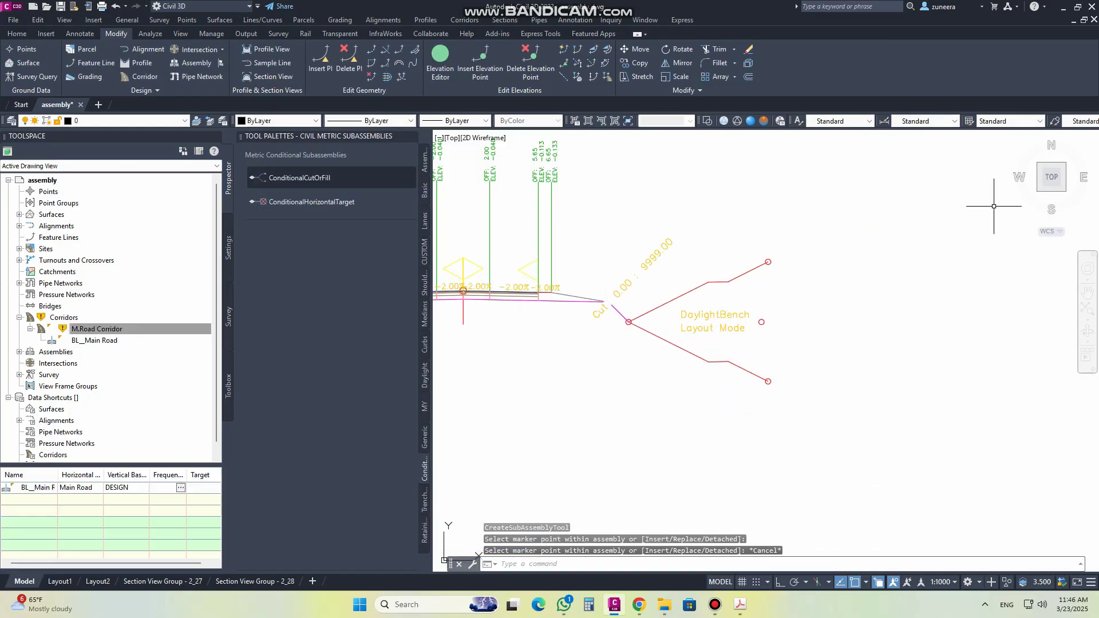
- Set the layout width of the ConditionalCutOrFill subassembly to 10 m and apply the change
{"action": "left_click", "coordinate": [660, 241]}
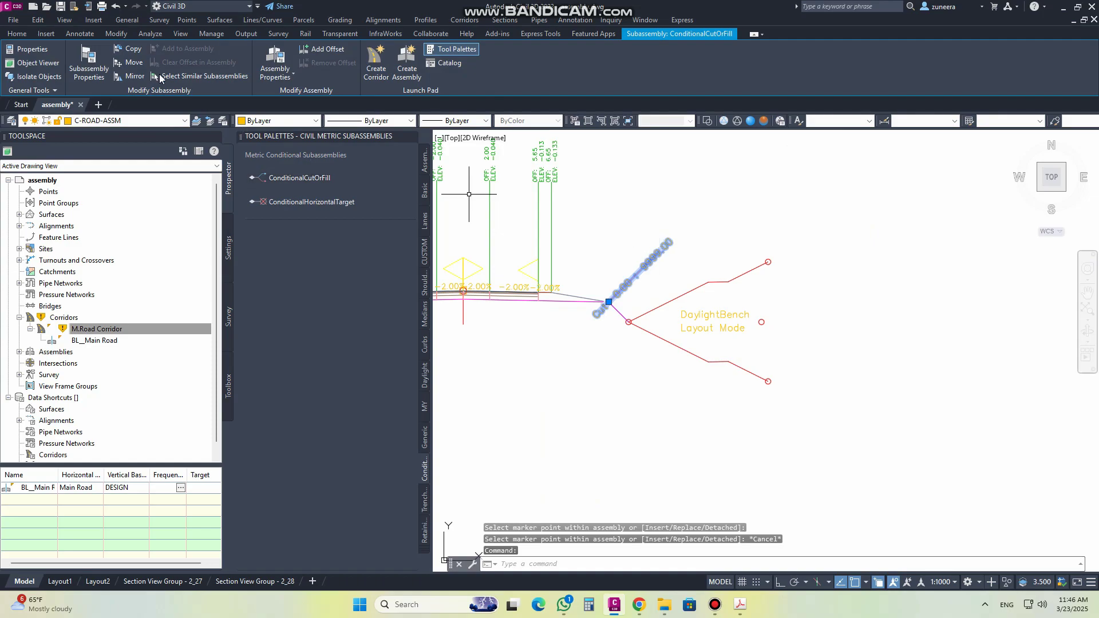
{"action": "left_click", "coordinate": [103, 65]}
{"action": "left_click", "coordinate": [110, 131]}
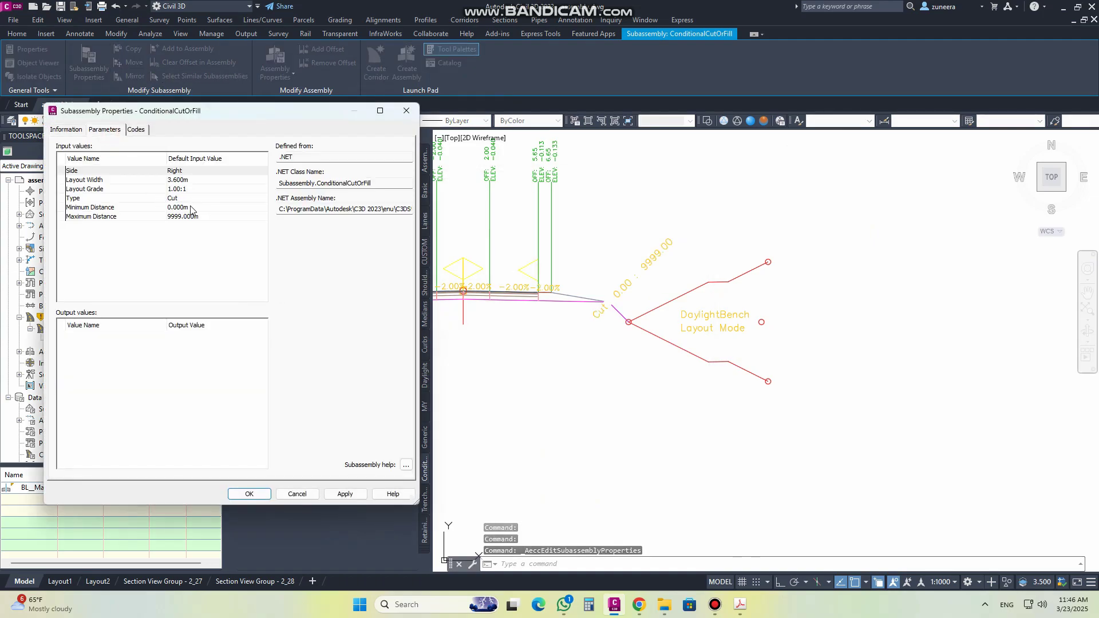
{"action": "left_click", "coordinate": [189, 181]}
{"action": "left_click", "coordinate": [190, 182]}
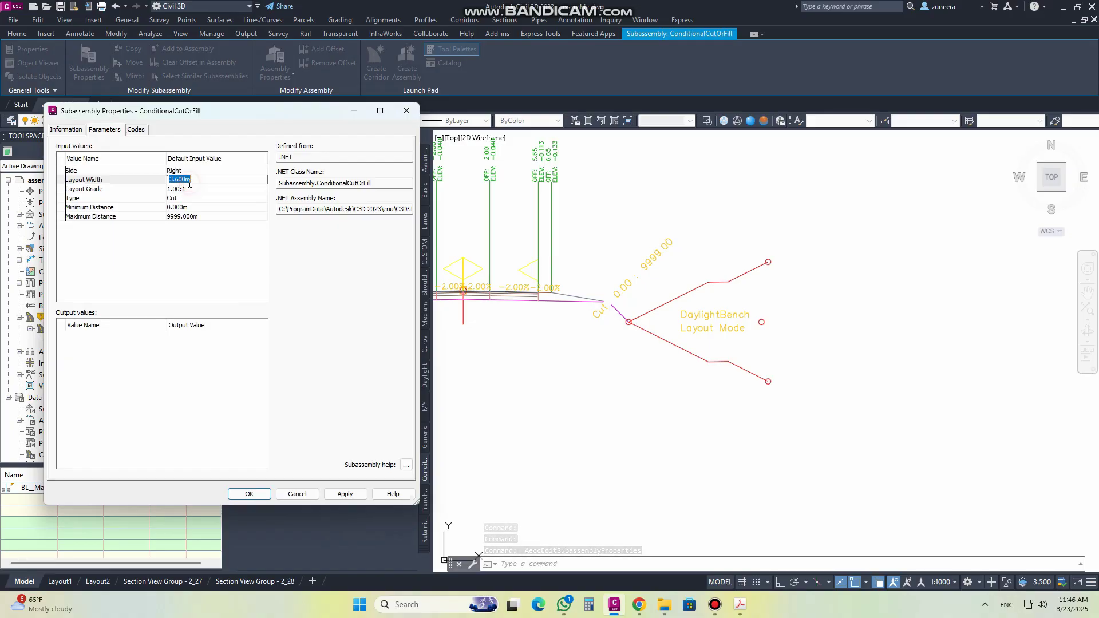
{"action": "type", "text": "10"}
{"action": "key", "text": "Return"}
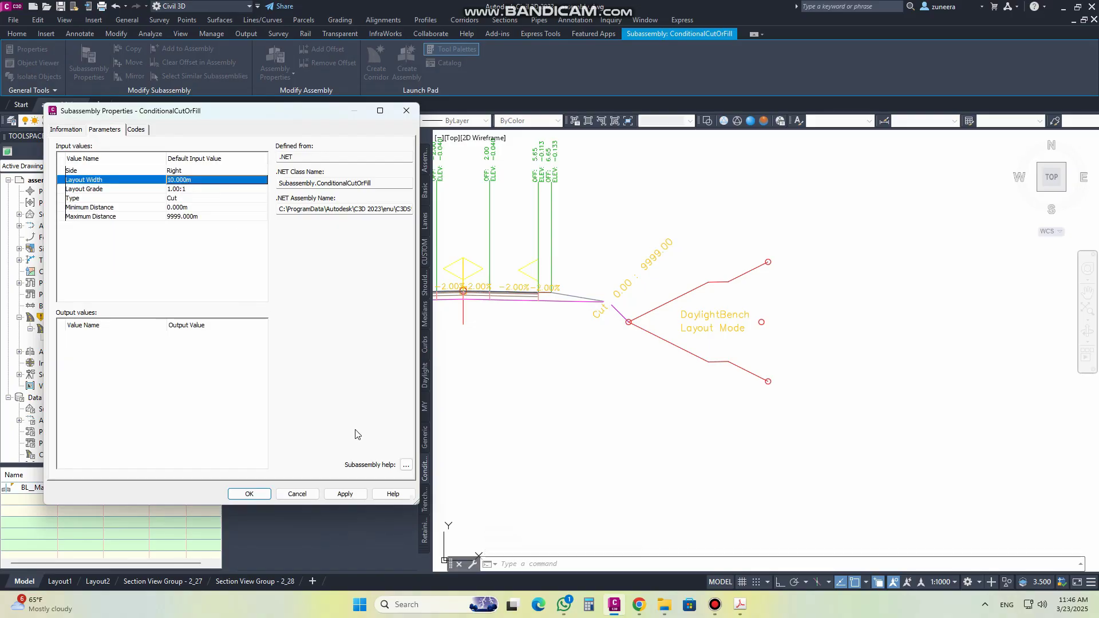
{"action": "left_click", "coordinate": [345, 496]}
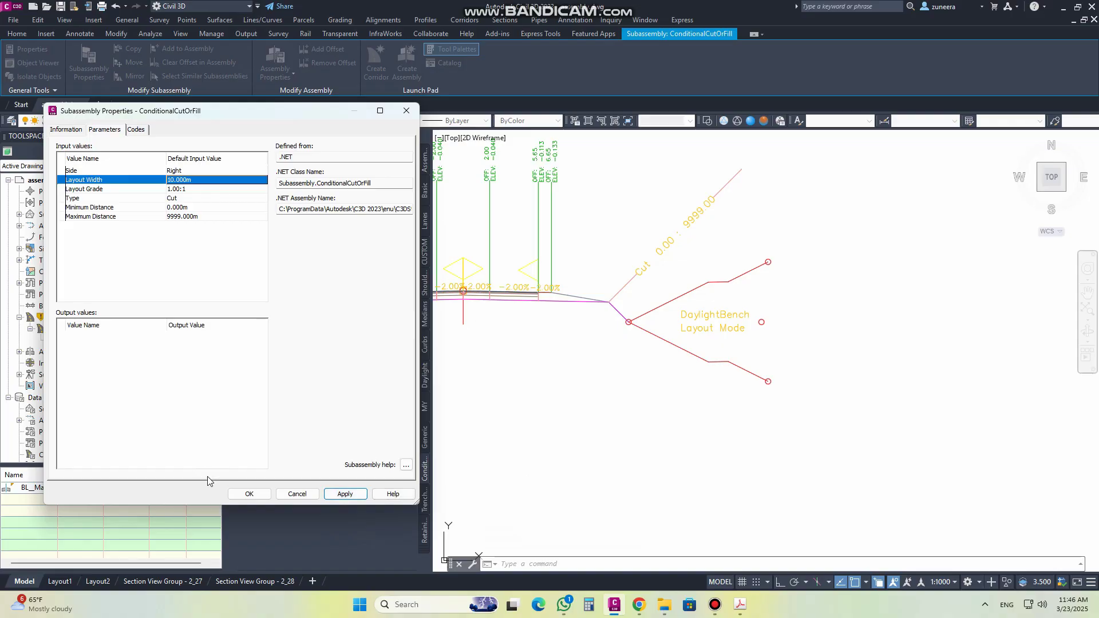
{"action": "left_click", "coordinate": [249, 493]}
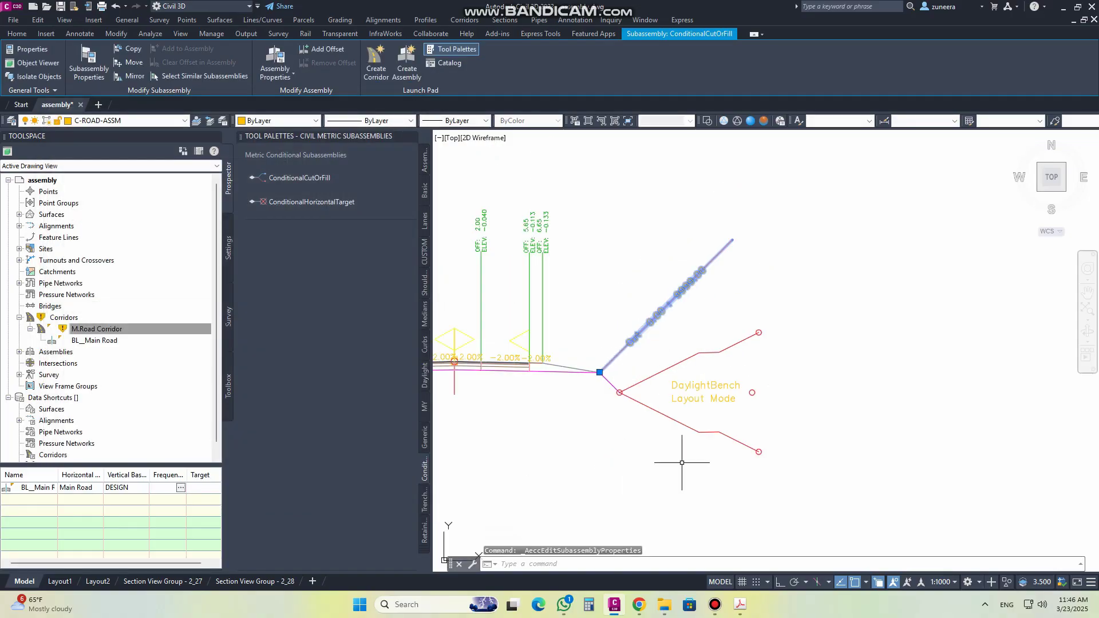
- Move the steep ditch link and DaylightBench subassemblies to the outer end of the Cut ConditionalCutOrFill link
{"action": "left_click", "coordinate": [682, 463]}
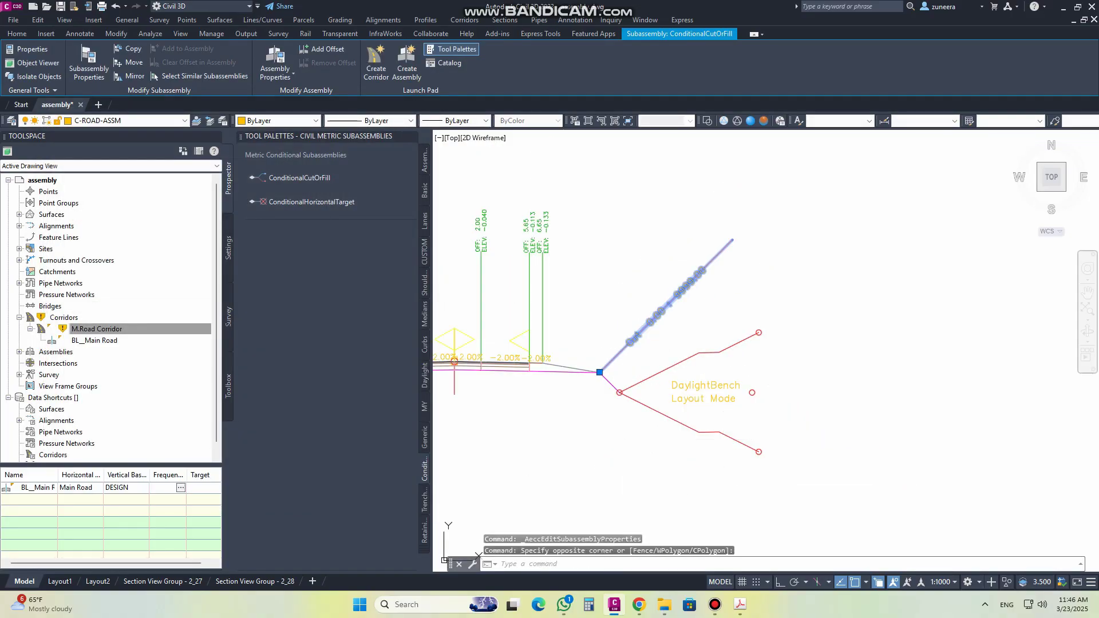
{"action": "key", "text": "Escape"}
{"action": "left_click", "coordinate": [694, 449]}
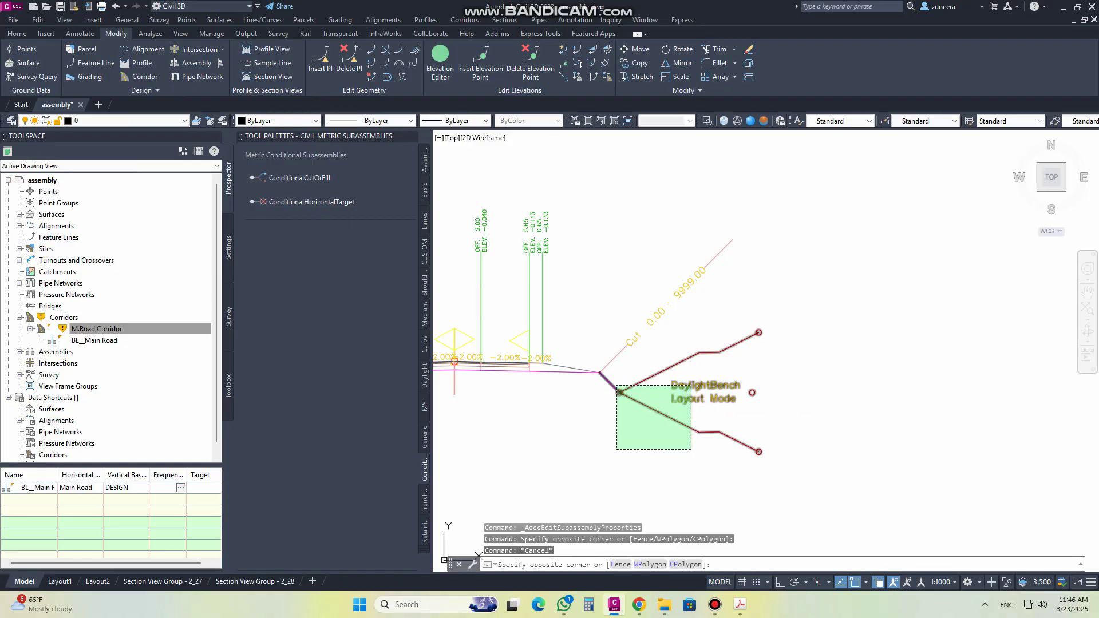
{"action": "left_click", "coordinate": [636, 385]}
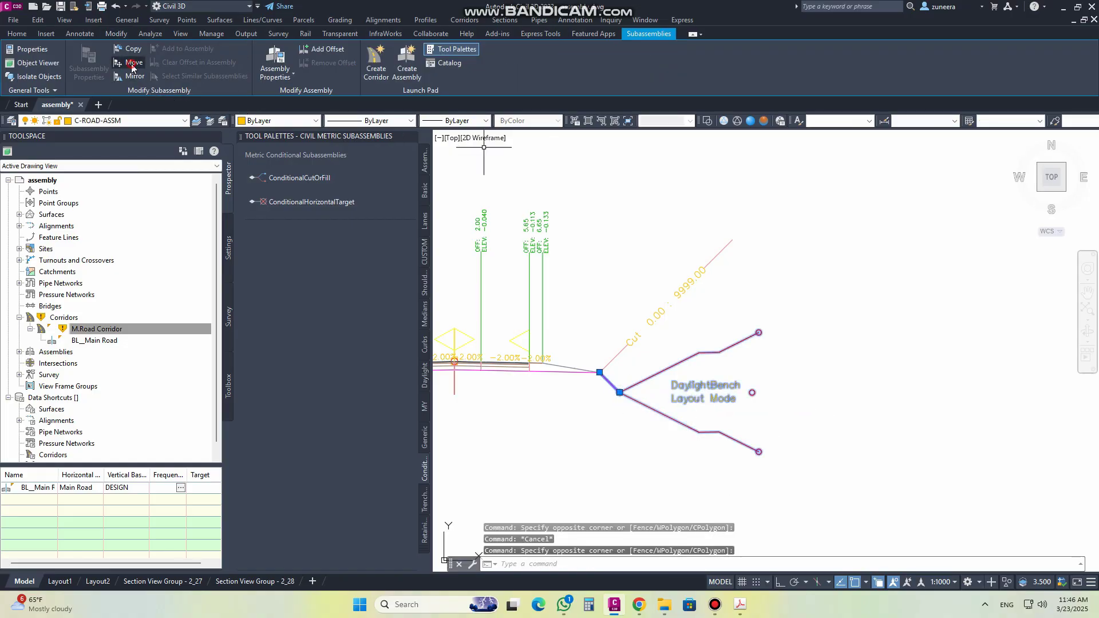
{"action": "left_click", "coordinate": [132, 63]}
{"action": "scroll", "coordinate": [731, 240], "scroll_direction": "up", "scroll_amount": 5}
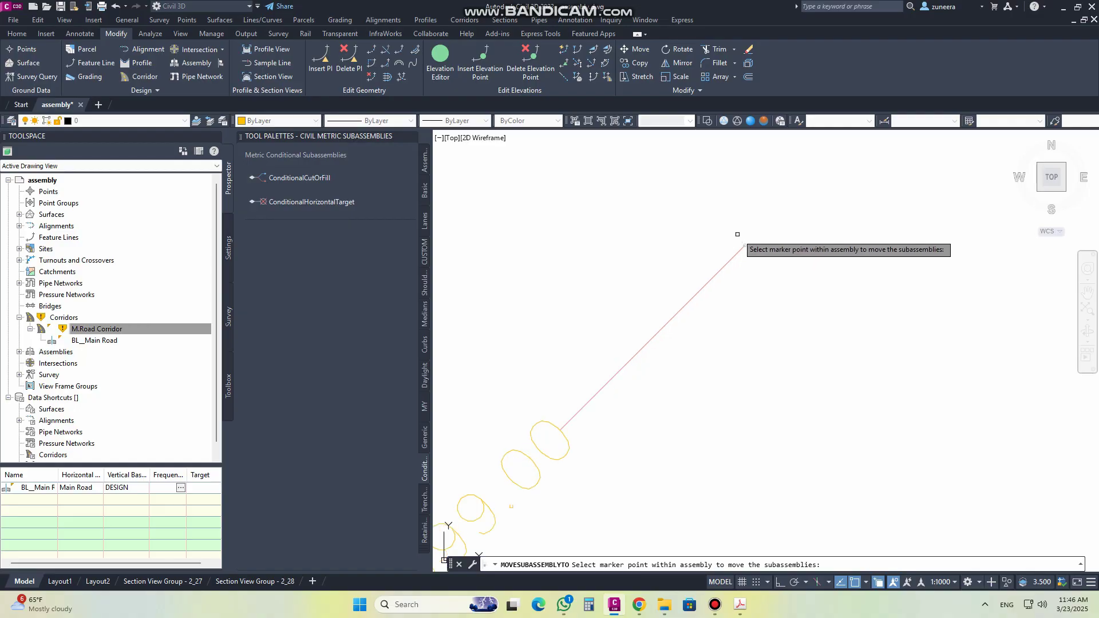
{"action": "left_click", "coordinate": [742, 243]}
{"action": "scroll", "coordinate": [658, 352], "scroll_direction": "down", "scroll_amount": 5}
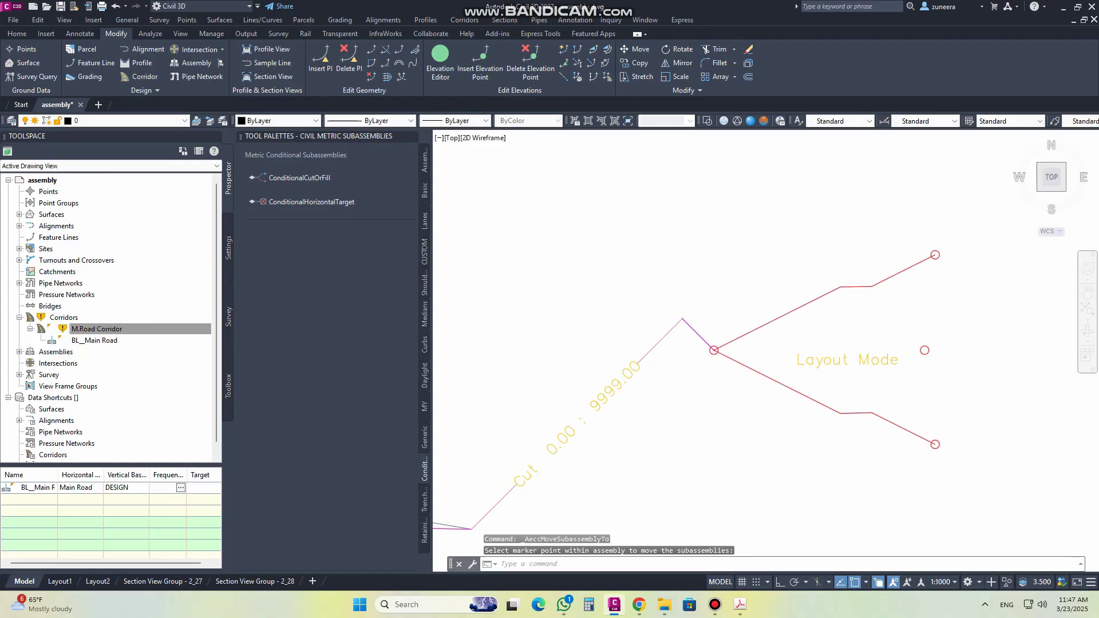
{"action": "scroll", "coordinate": [596, 405], "scroll_direction": "up", "scroll_amount": 3}
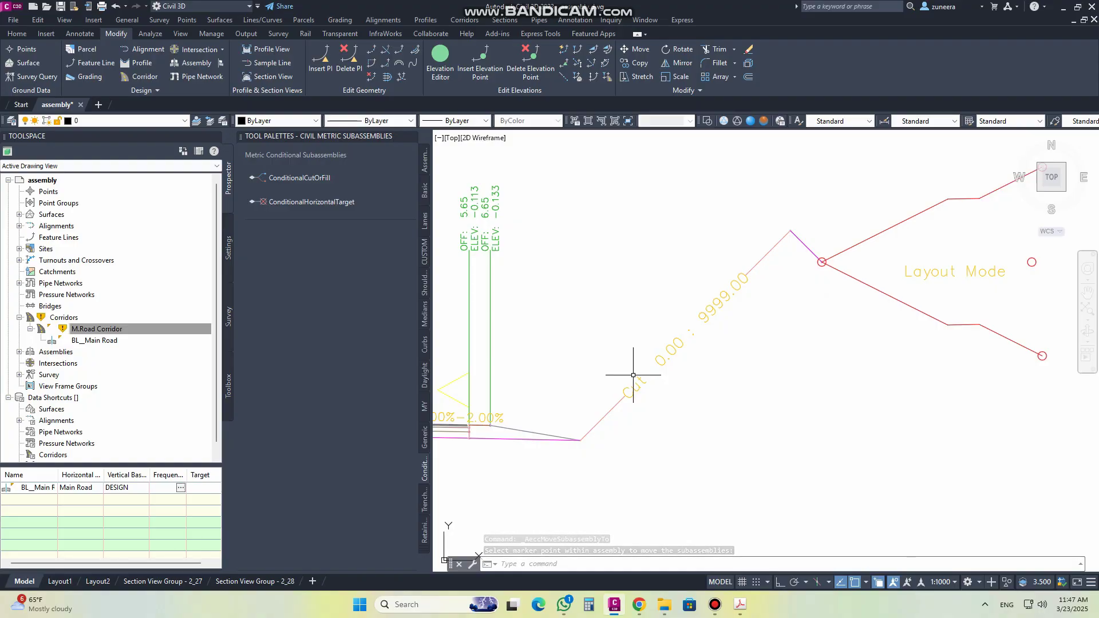
- Set all surface targets of M.Road Corridor, for both ConditionalCutOrFill and DaylightBench, to TR_CPSU_4
{"action": "scroll", "coordinate": [602, 387], "scroll_direction": "down", "scroll_amount": 4}
{"action": "scroll", "coordinate": [612, 379], "scroll_direction": "down", "scroll_amount": 4}
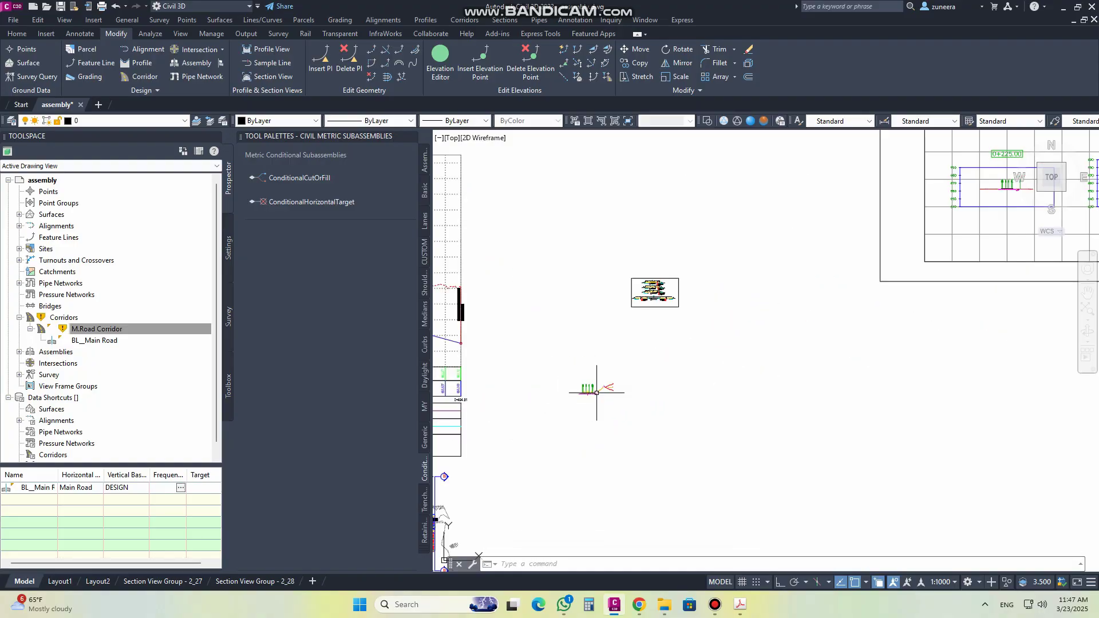
{"action": "middle_click_drag", "start_coordinate": [810, 268], "coordinate": [587, 486]}
{"action": "left_click", "coordinate": [118, 349]}
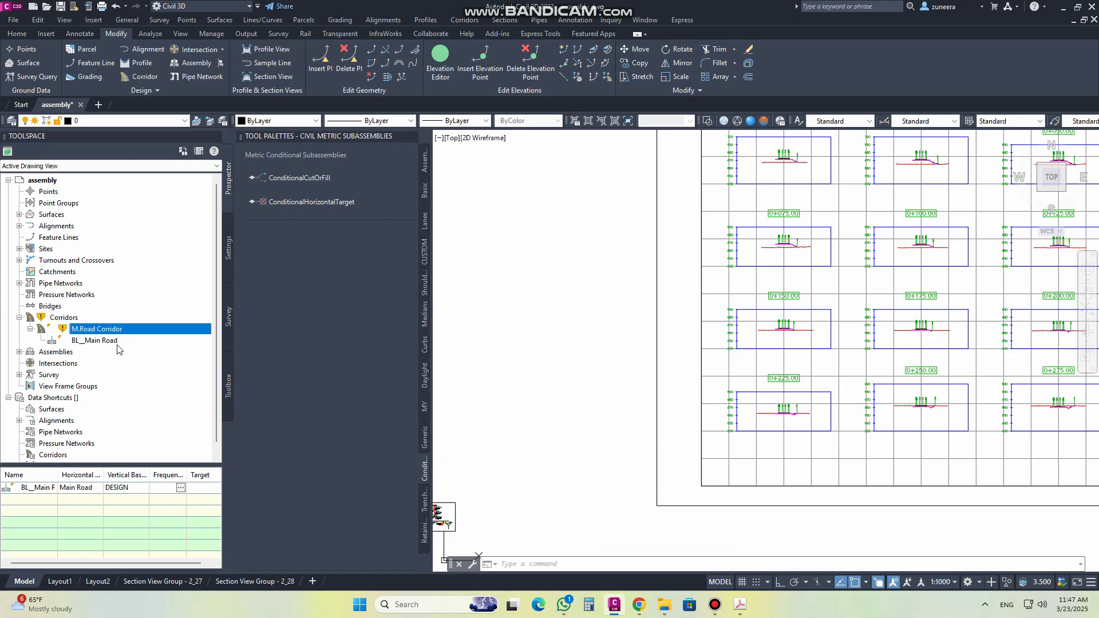
{"action": "right_click", "coordinate": [116, 334]}
{"action": "left_click", "coordinate": [148, 340]}
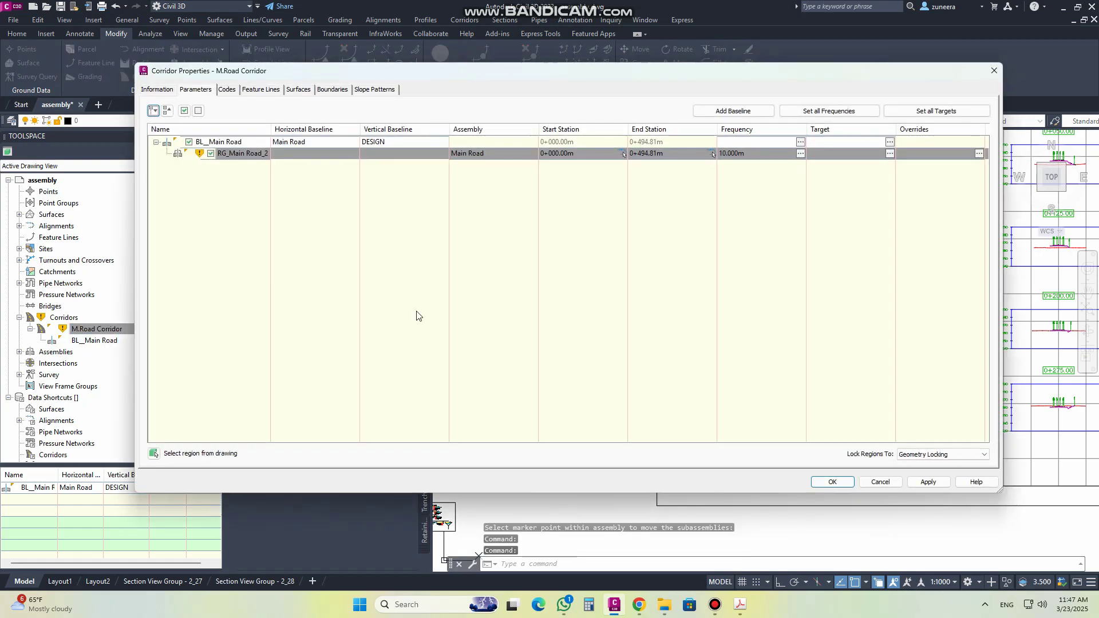
{"action": "left_click", "coordinate": [925, 111]}
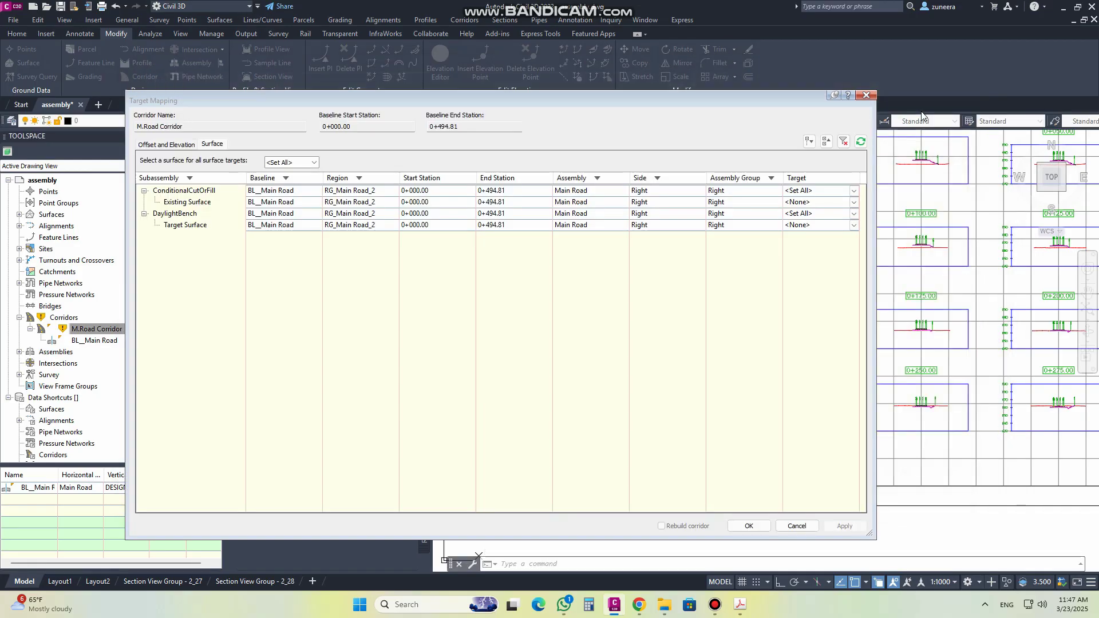
{"action": "left_click", "coordinate": [276, 163]}
{"action": "left_click", "coordinate": [286, 182]}
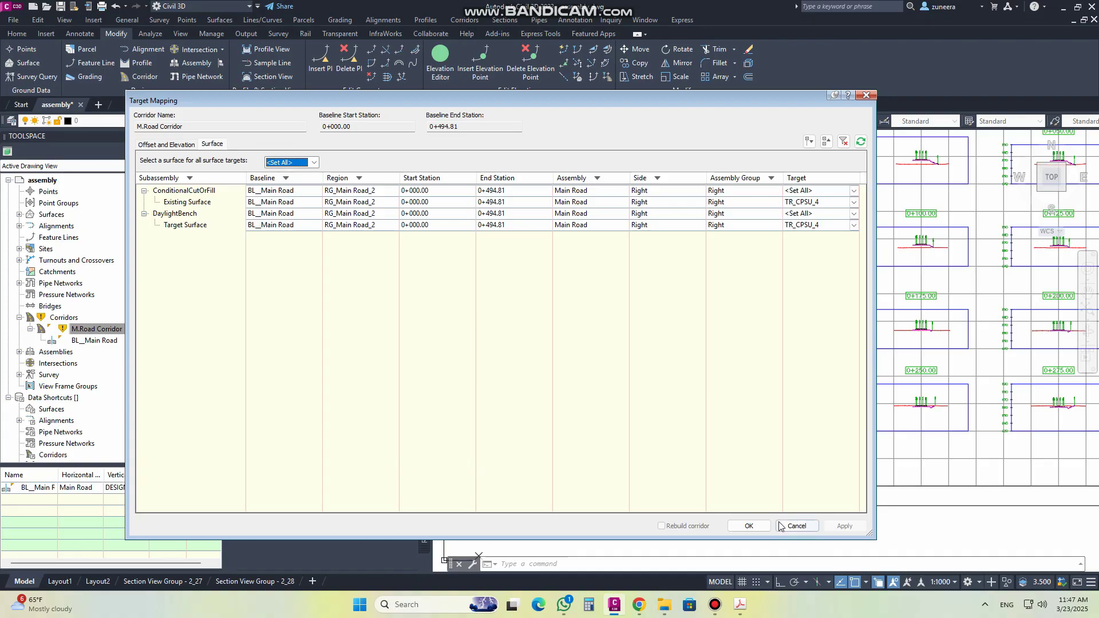
{"action": "left_click", "coordinate": [749, 525]}
- Apply the corridor property changes and rebuild M.Road Corridor
{"action": "left_click", "coordinate": [921, 483]}
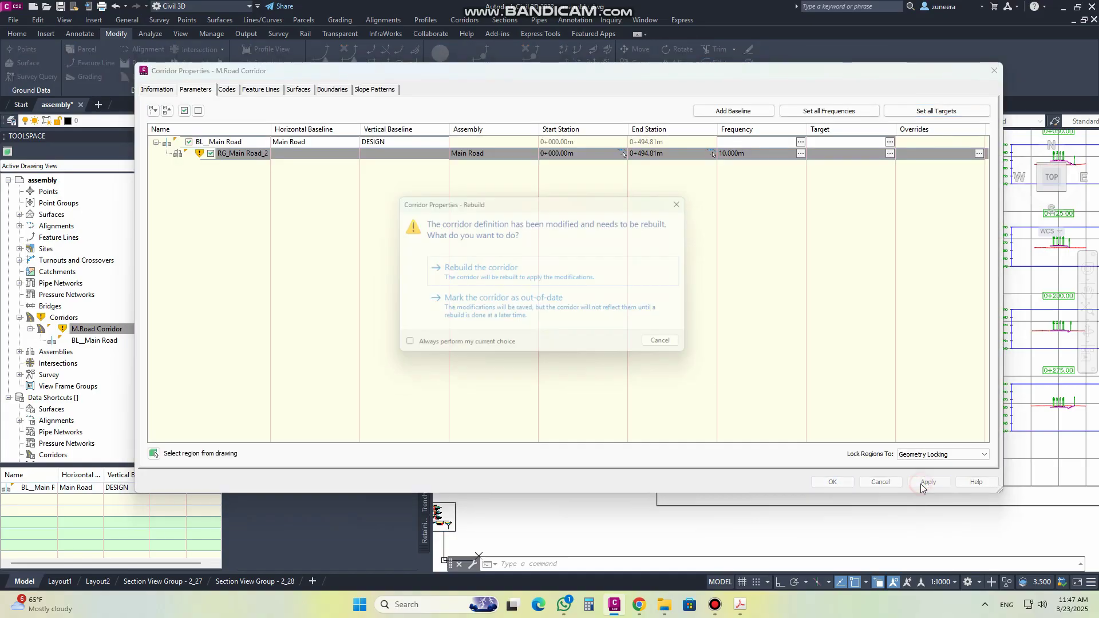
{"action": "left_click", "coordinate": [541, 280]}
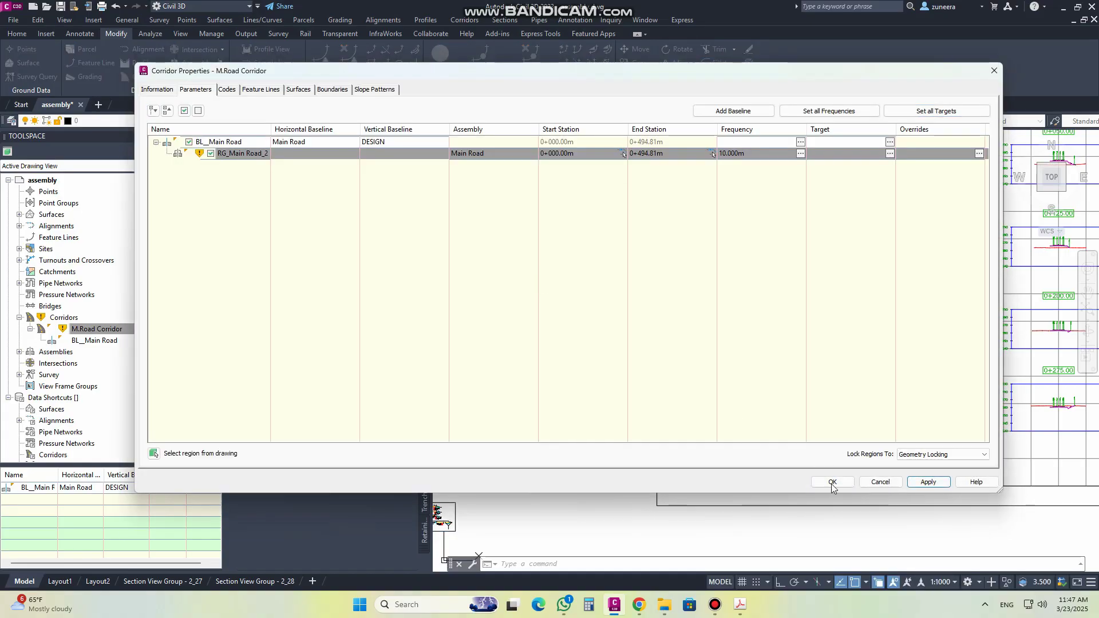
{"action": "left_click", "coordinate": [833, 483]}
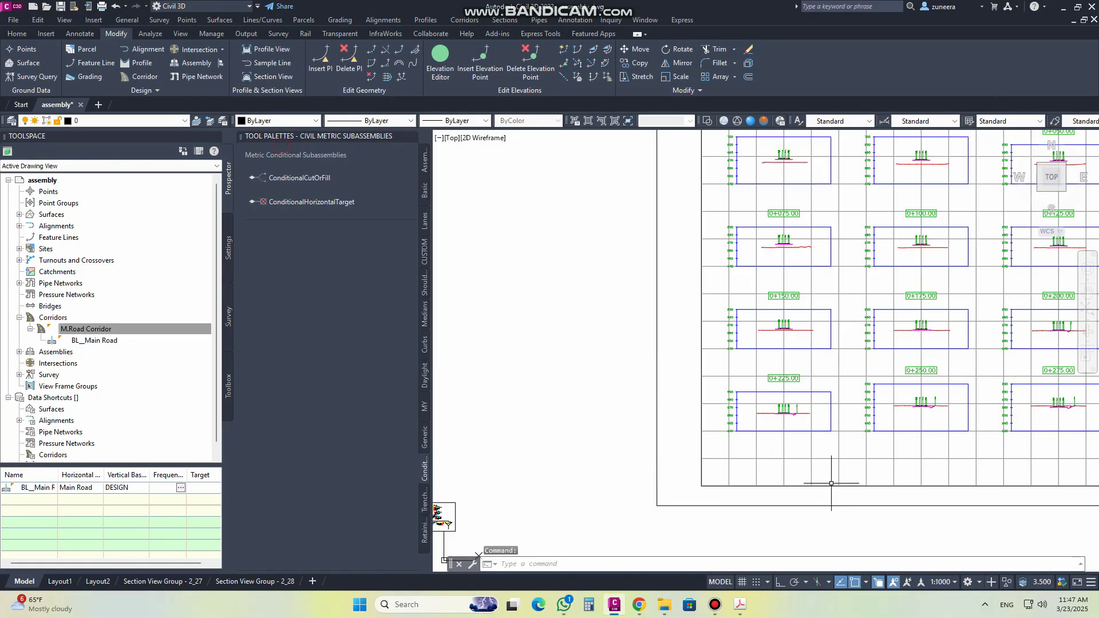
- Check the rebuilt section views for the right-hand ditch and daylight slope, including stations 0+000.00 and 0+225.00
{"action": "scroll", "coordinate": [591, 386], "scroll_direction": "down", "scroll_amount": 3}
{"action": "scroll", "coordinate": [592, 386], "scroll_direction": "up", "scroll_amount": 8}
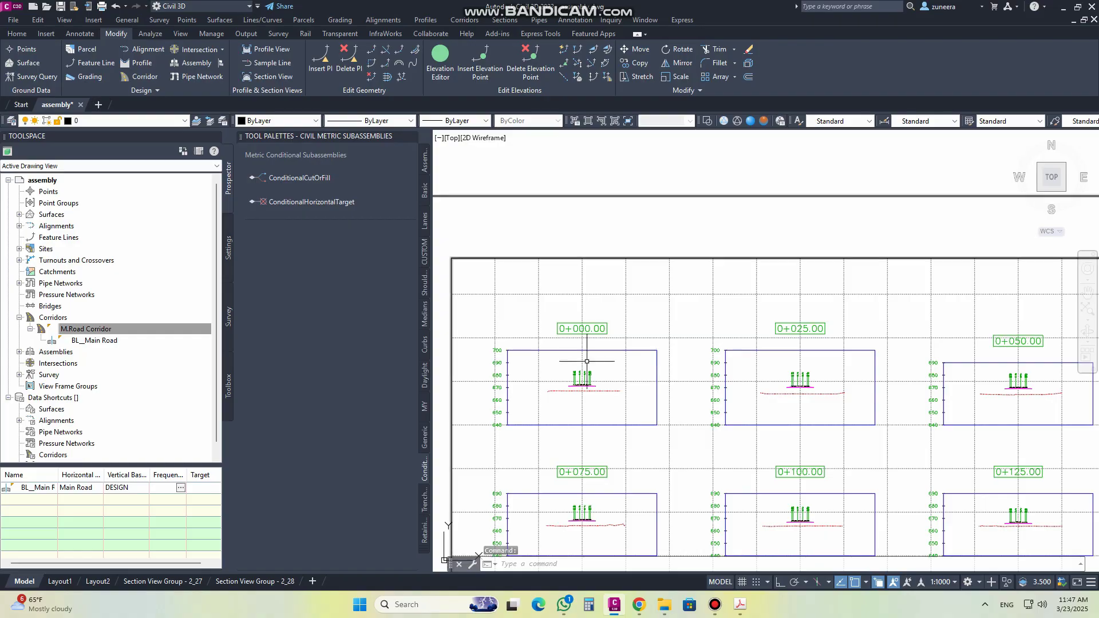
{"action": "middle_click_drag", "start_coordinate": [592, 385], "coordinate": [793, 329]}
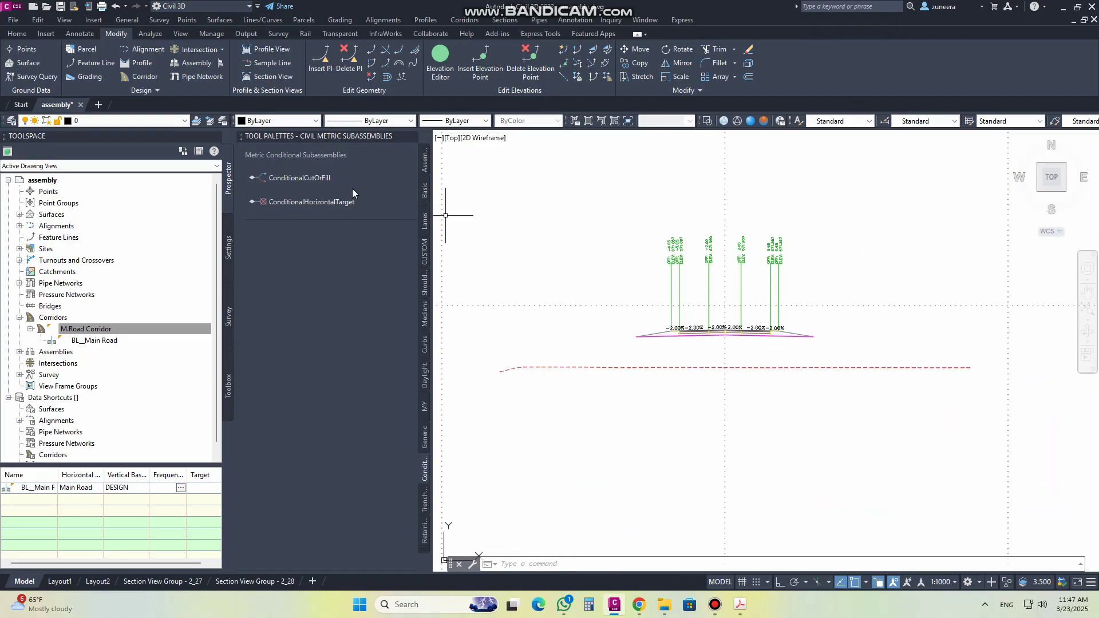
{"action": "scroll", "coordinate": [691, 267], "scroll_direction": "down", "scroll_amount": 5}
{"action": "scroll", "coordinate": [734, 431], "scroll_direction": "up", "scroll_amount": 8}
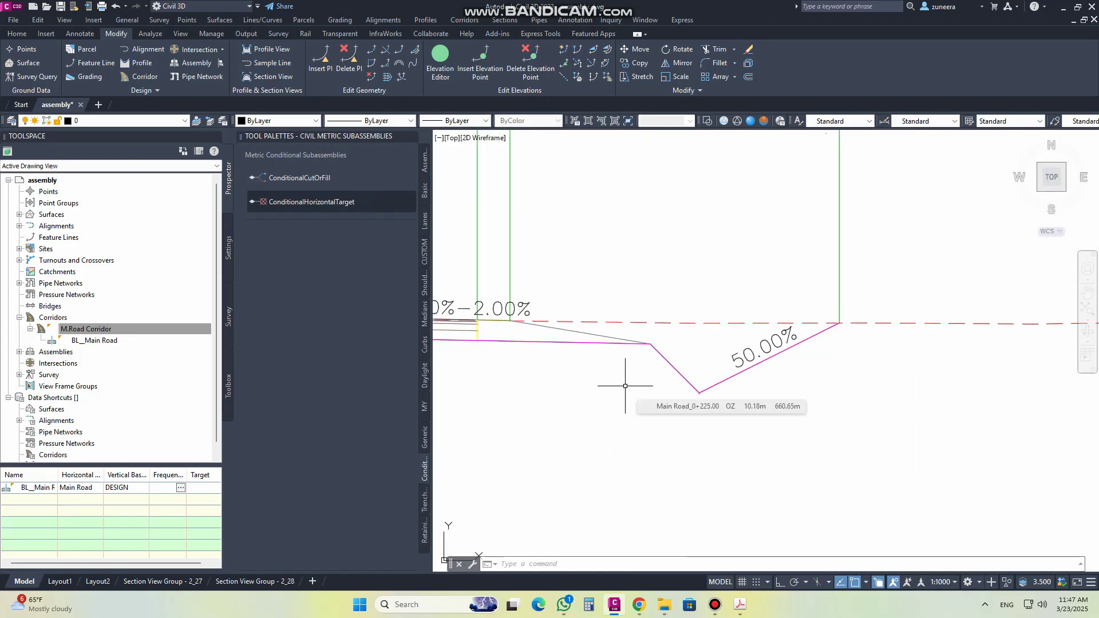
{"action": "scroll", "coordinate": [639, 391], "scroll_direction": "down", "scroll_amount": 6}
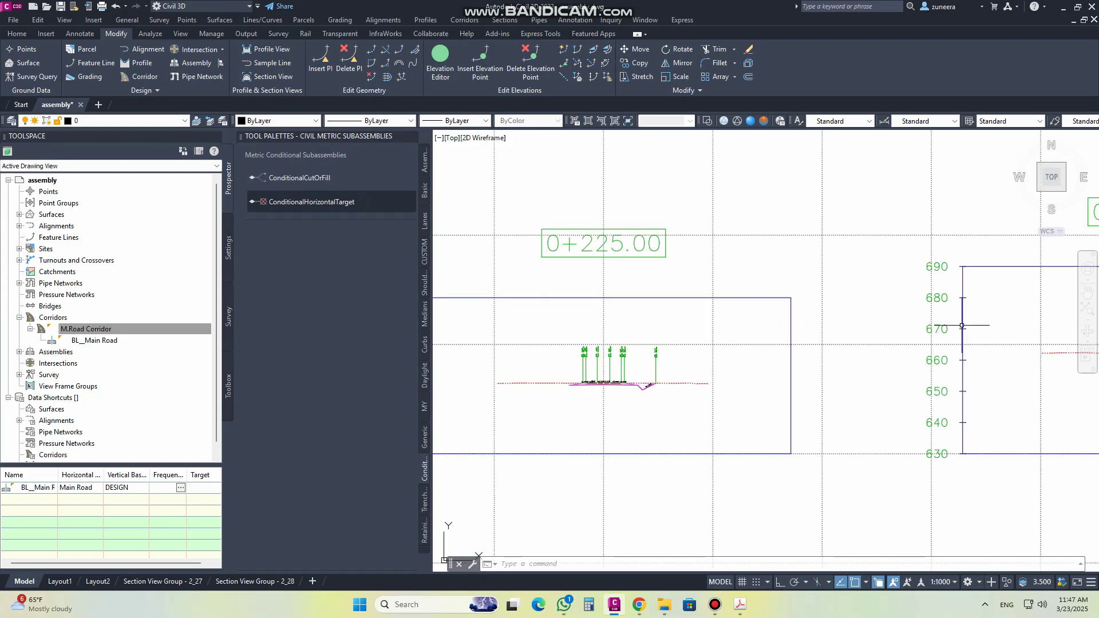
{"action": "scroll", "coordinate": [961, 325], "scroll_direction": "down", "scroll_amount": 6}
{"action": "scroll", "coordinate": [700, 349], "scroll_direction": "up", "scroll_amount": 5}
{"action": "scroll", "coordinate": [700, 349], "scroll_direction": "up", "scroll_amount": 2}
{"action": "scroll", "coordinate": [701, 309], "scroll_direction": "down", "scroll_amount": 7}
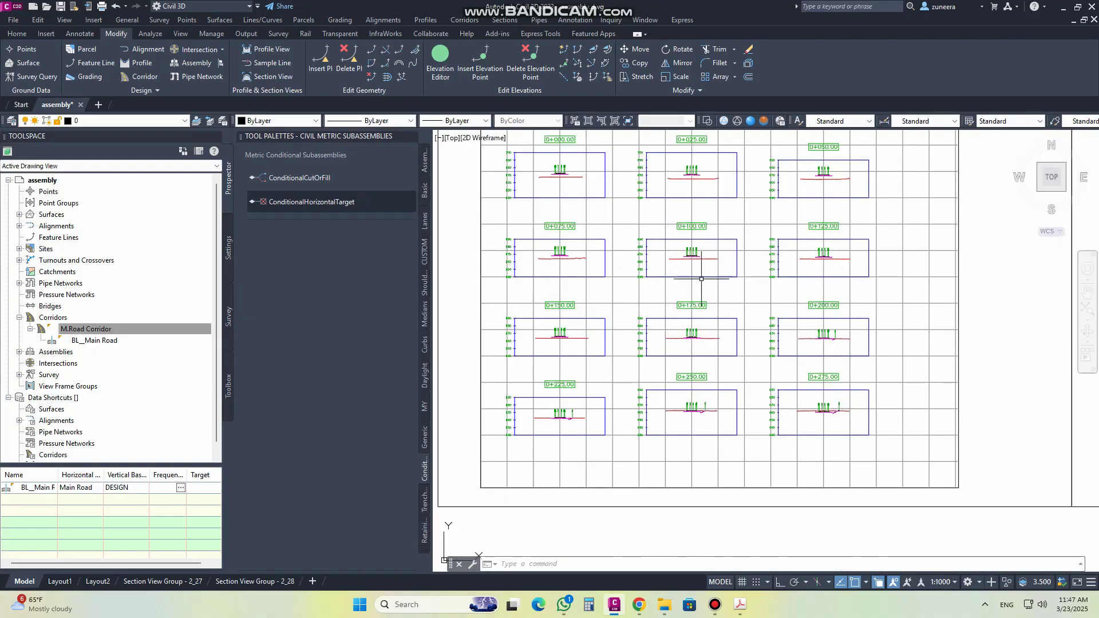
- Compare the right-hand side of the fill sections around 0+100.00 and 0+175.00 with the ditch and bench in nearby cut sections
{"action": "scroll", "coordinate": [701, 279], "scroll_direction": "up", "scroll_amount": 4}
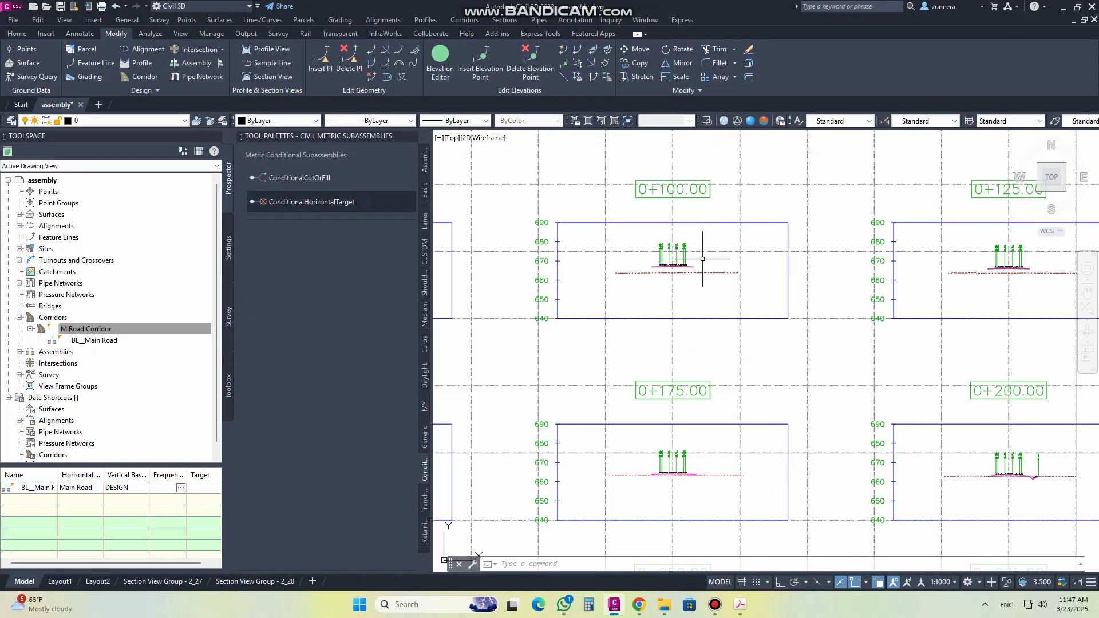
{"action": "scroll", "coordinate": [710, 412], "scroll_direction": "up", "scroll_amount": 3}
{"action": "middle_click_drag", "start_coordinate": [663, 307], "coordinate": [680, 208]}
{"action": "scroll", "coordinate": [676, 368], "scroll_direction": "up", "scroll_amount": 5}
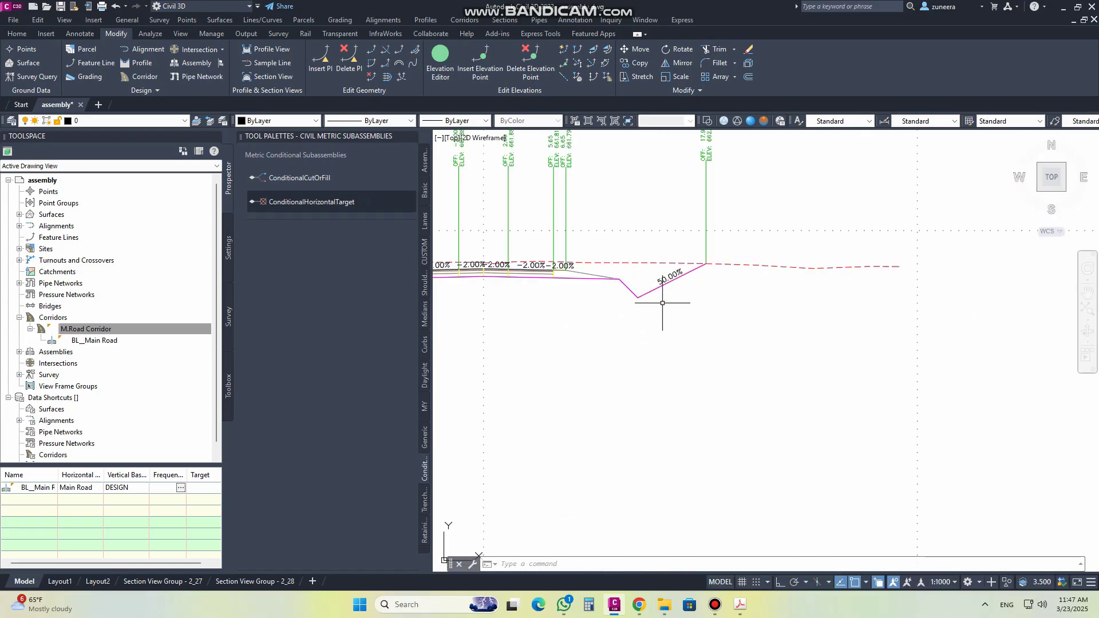
{"action": "scroll", "coordinate": [662, 302], "scroll_direction": "down", "scroll_amount": 6}
{"action": "scroll", "coordinate": [758, 336], "scroll_direction": "up", "scroll_amount": 7}
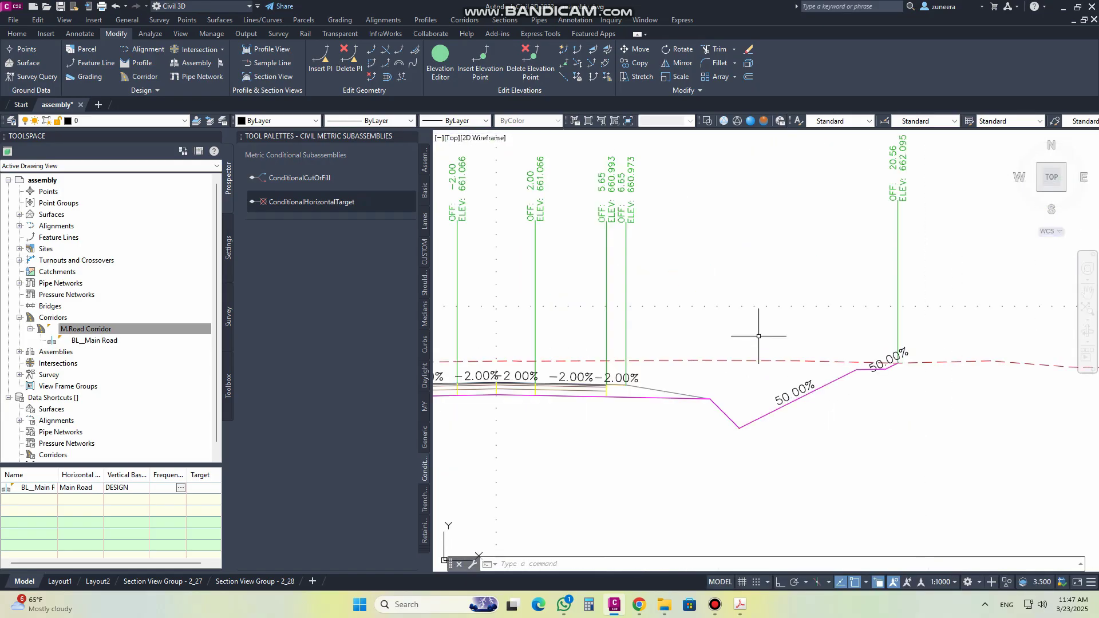
{"action": "scroll", "coordinate": [756, 337], "scroll_direction": "down", "scroll_amount": 6}
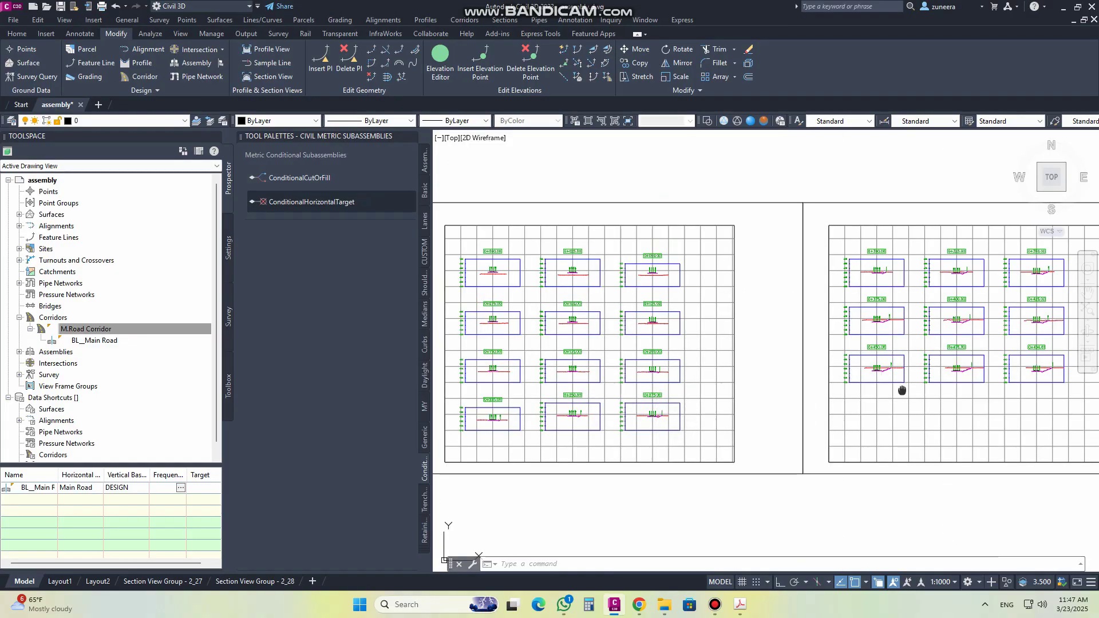
- Examine the benched cut slope at station 0+475.00 and the road edge in the fill section at 0+000.00
{"action": "scroll", "coordinate": [712, 364], "scroll_direction": "up", "scroll_amount": 2}
{"action": "scroll", "coordinate": [791, 362], "scroll_direction": "up", "scroll_amount": 8}
{"action": "scroll", "coordinate": [613, 351], "scroll_direction": "down", "scroll_amount": 1}
{"action": "scroll", "coordinate": [633, 380], "scroll_direction": "up", "scroll_amount": 7}
{"action": "scroll", "coordinate": [695, 417], "scroll_direction": "down", "scroll_amount": 5}
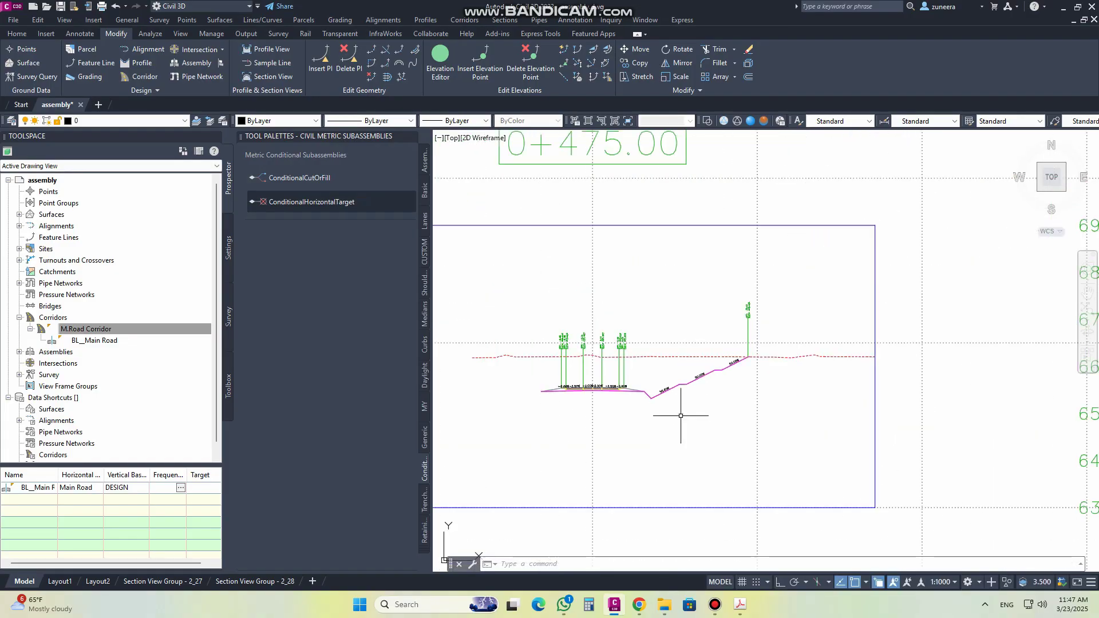
{"action": "scroll", "coordinate": [639, 276], "scroll_direction": "down", "scroll_amount": 5}
{"action": "scroll", "coordinate": [629, 305], "scroll_direction": "up", "scroll_amount": 9}
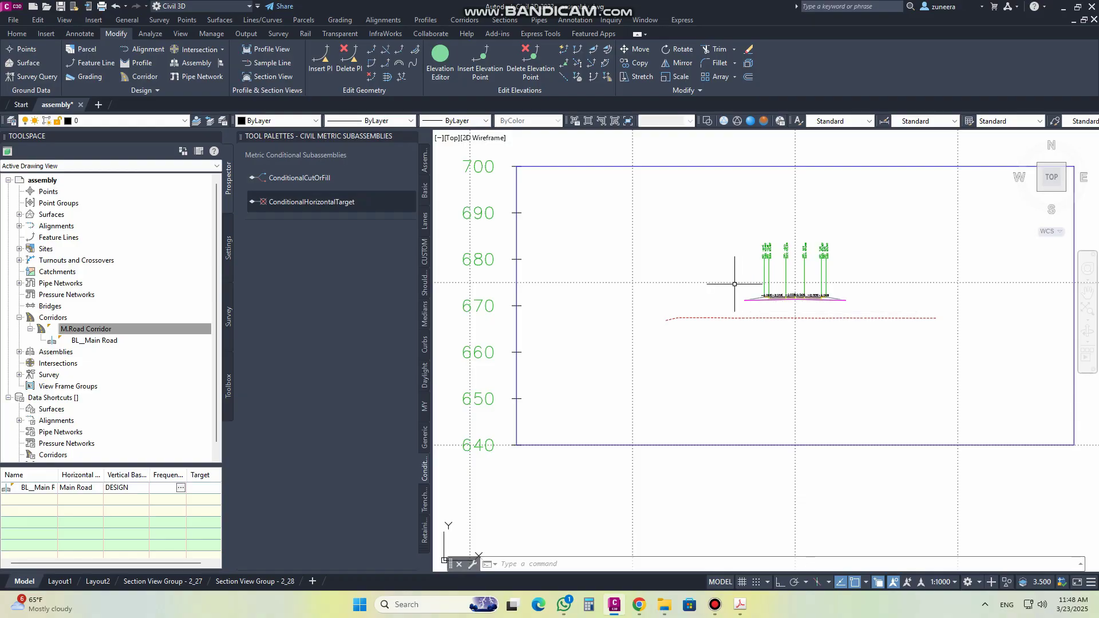
{"action": "scroll", "coordinate": [643, 296], "scroll_direction": "down", "scroll_amount": 1}
{"action": "scroll", "coordinate": [644, 296], "scroll_direction": "down", "scroll_amount": 2}
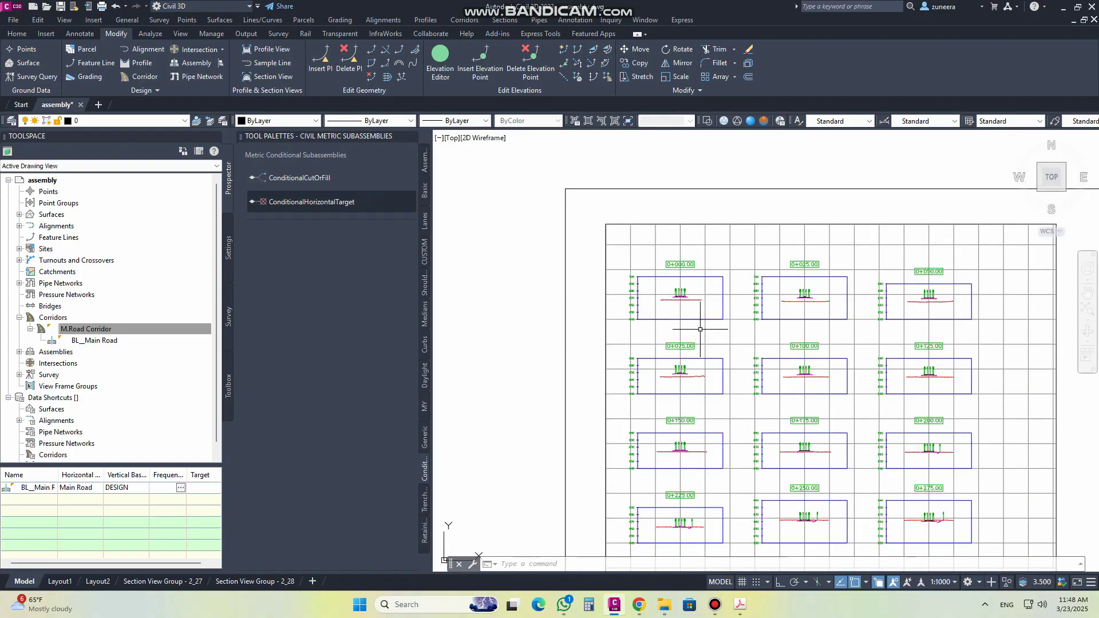
{"action": "middle_click_drag", "start_coordinate": [765, 325], "coordinate": [679, 275]}
{"action": "scroll", "coordinate": [679, 277], "scroll_direction": "down", "scroll_amount": 5}
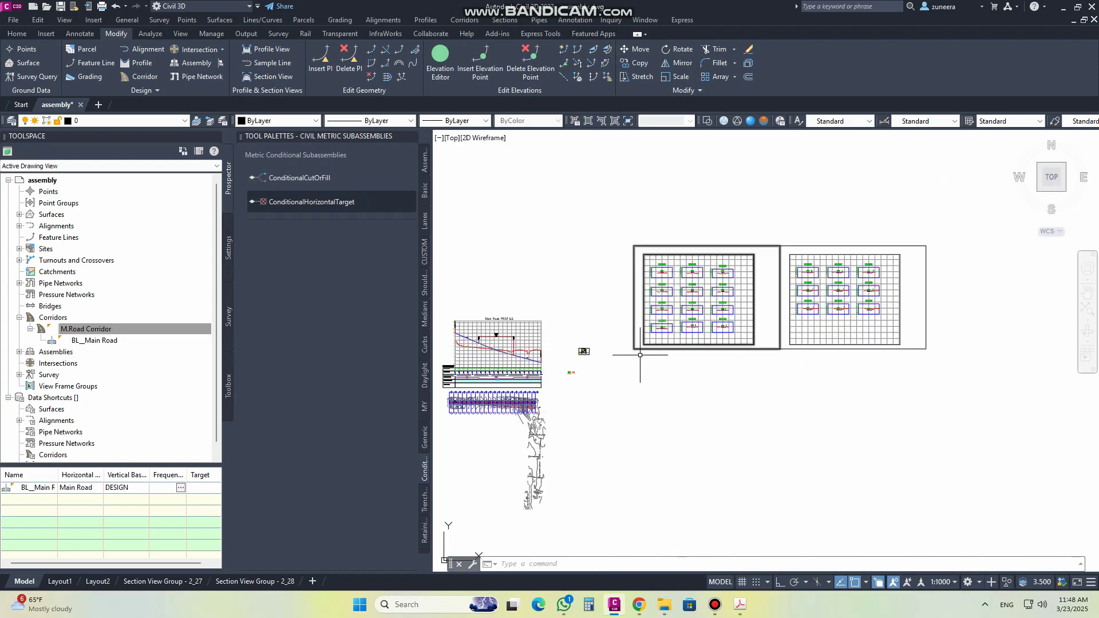
- Attach a right-side ConditionalCutOrFill subassembly of type Fill with a 10 m layout width at the point where the Cut condition starts
{"action": "scroll", "coordinate": [593, 379], "scroll_direction": "up", "scroll_amount": 10}
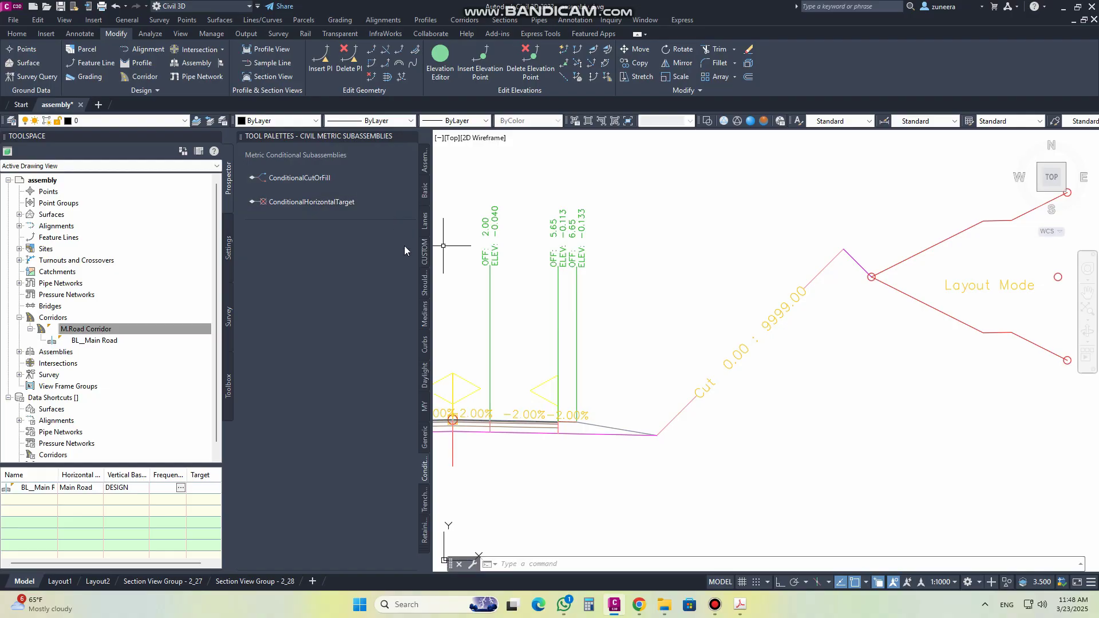
{"action": "left_click", "coordinate": [328, 181]}
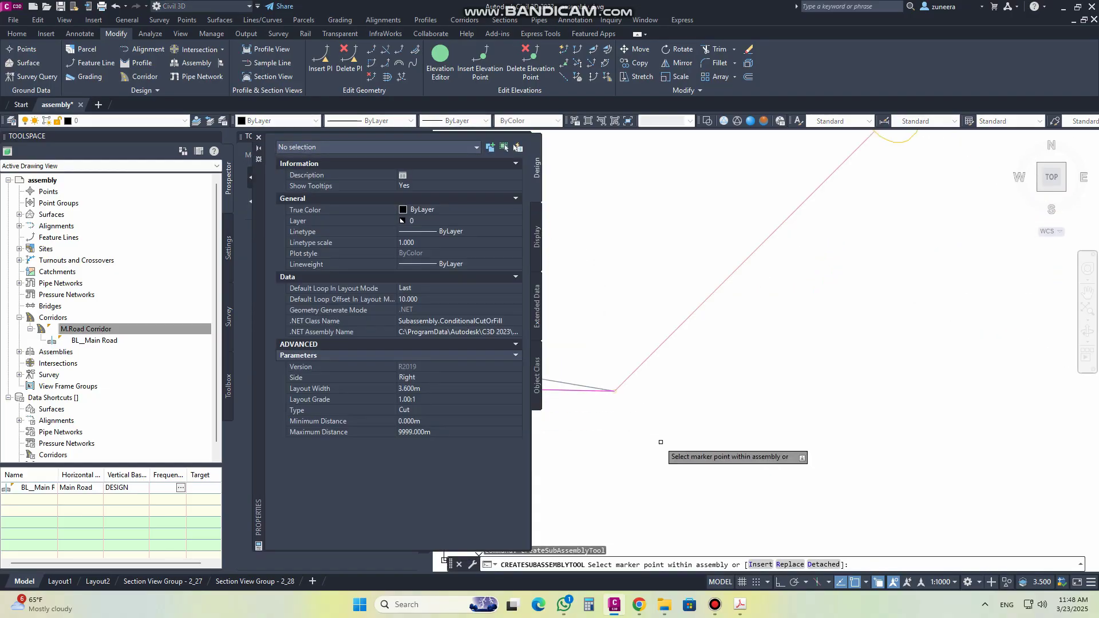
{"action": "left_click", "coordinate": [420, 410]}
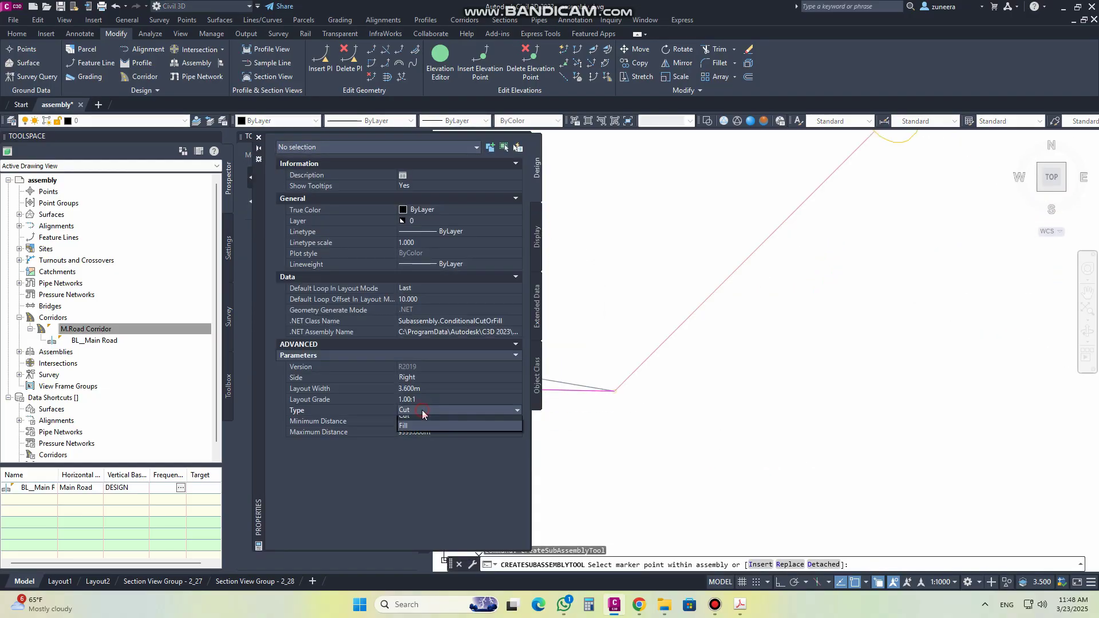
{"action": "left_click", "coordinate": [420, 429]}
{"action": "left_click", "coordinate": [425, 389]}
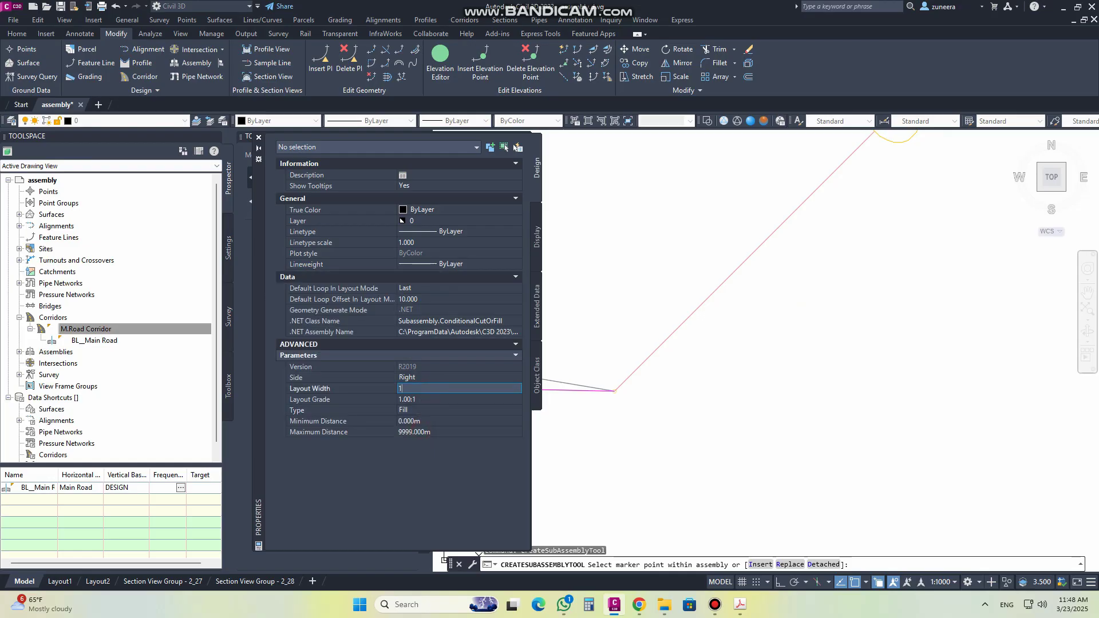
{"action": "type", "text": "10"}
{"action": "left_click", "coordinate": [440, 379]}
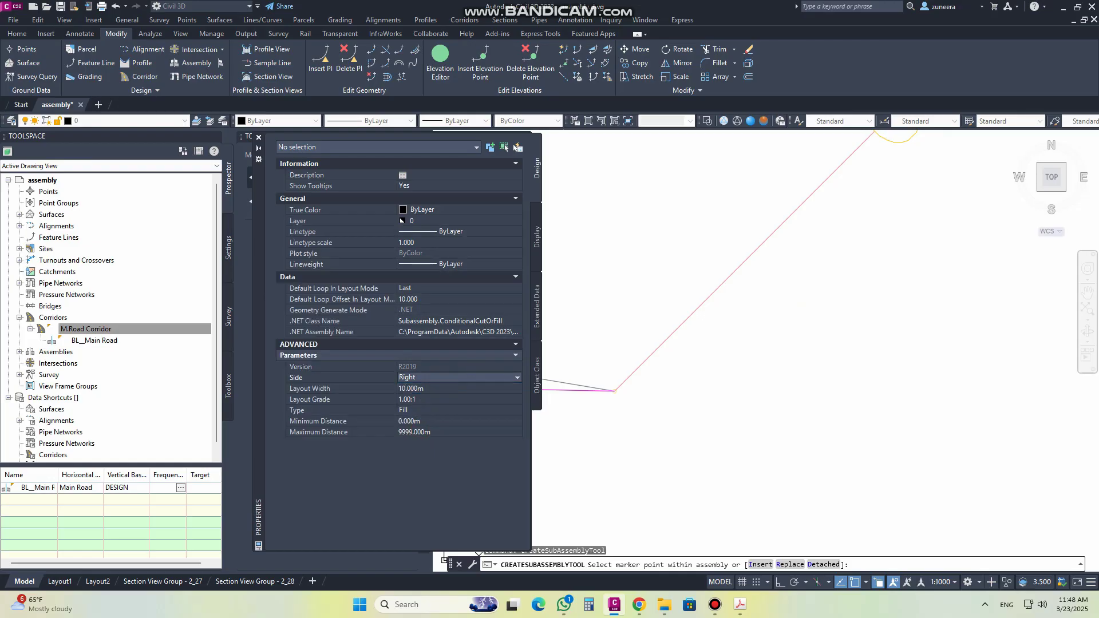
{"action": "left_click", "coordinate": [620, 394]}
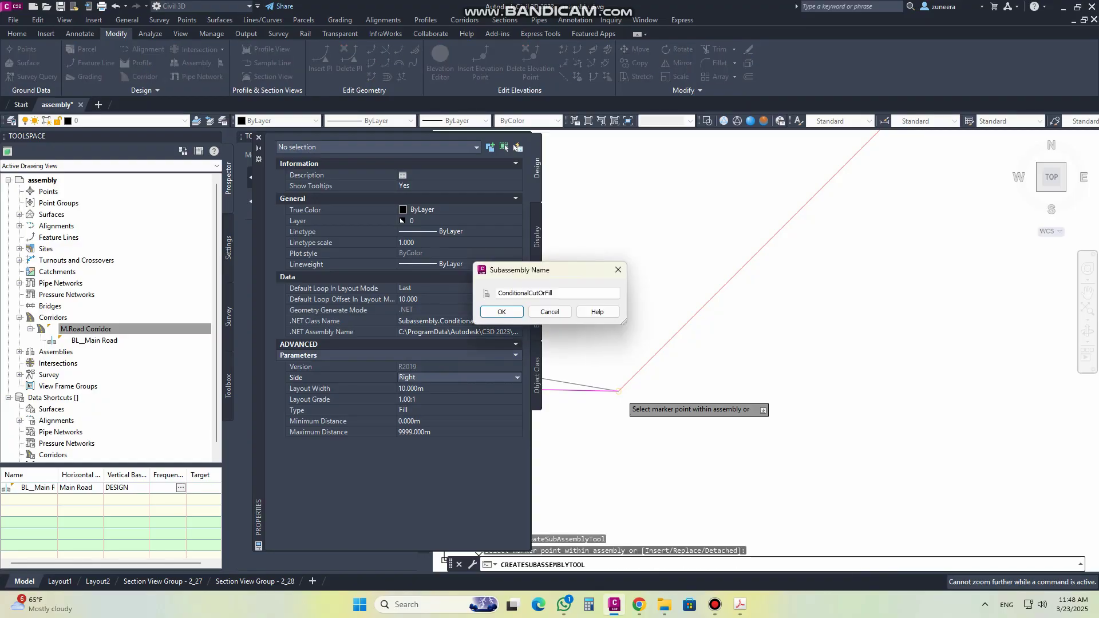
{"action": "left_click", "coordinate": [512, 319]}
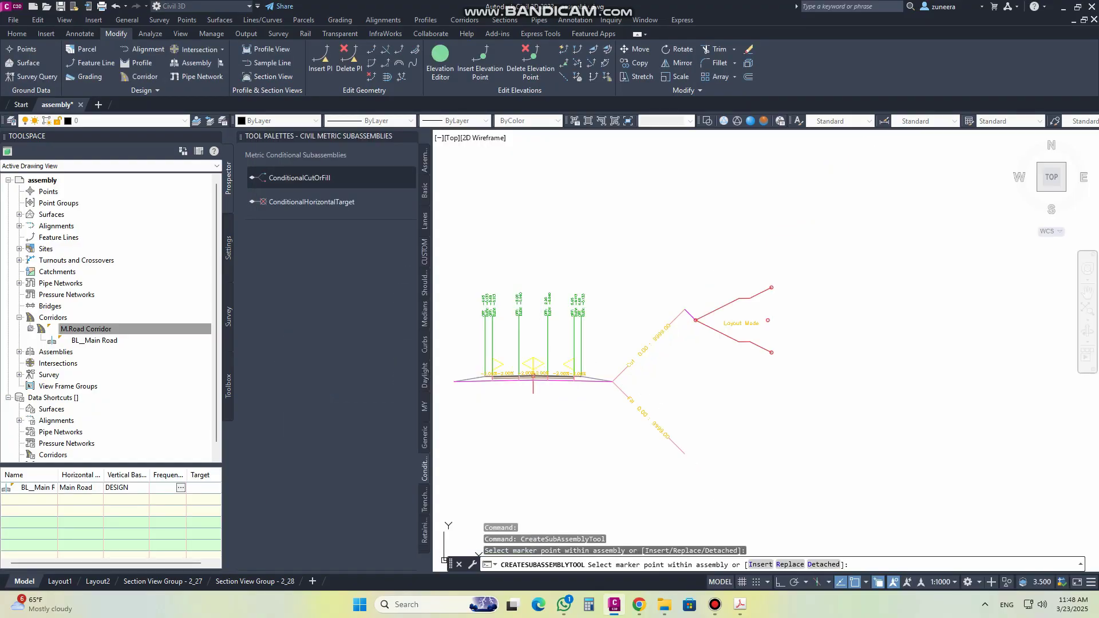
{"action": "key", "text": "Escape"}
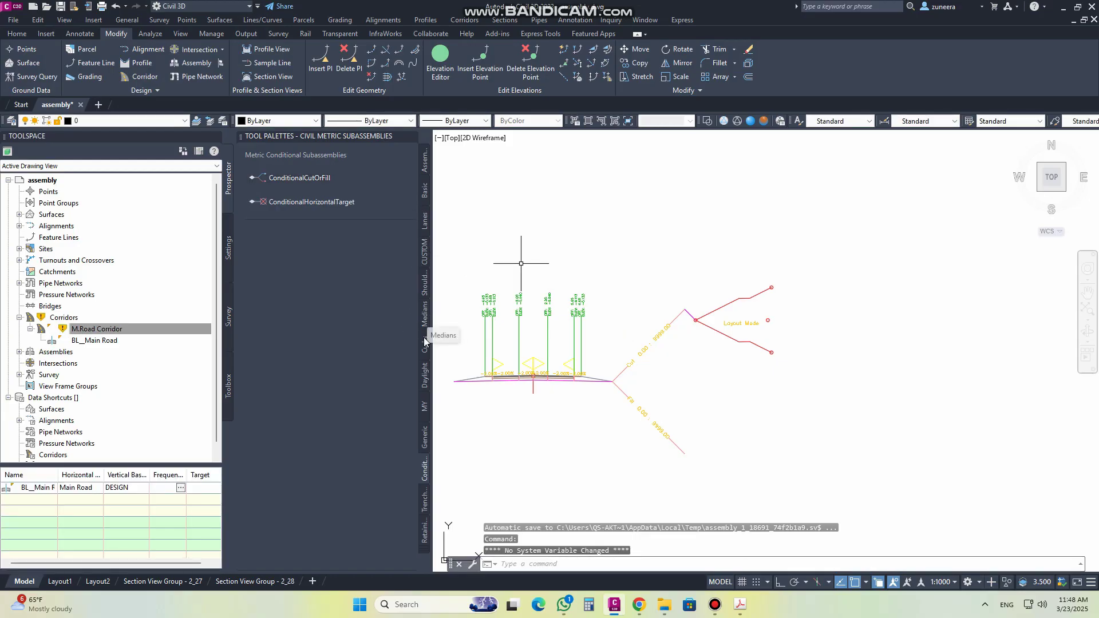
- Copy the DaylightBench subassembly from the Cut branch to the end of the Fill condition
{"action": "left_click", "coordinate": [425, 376]}
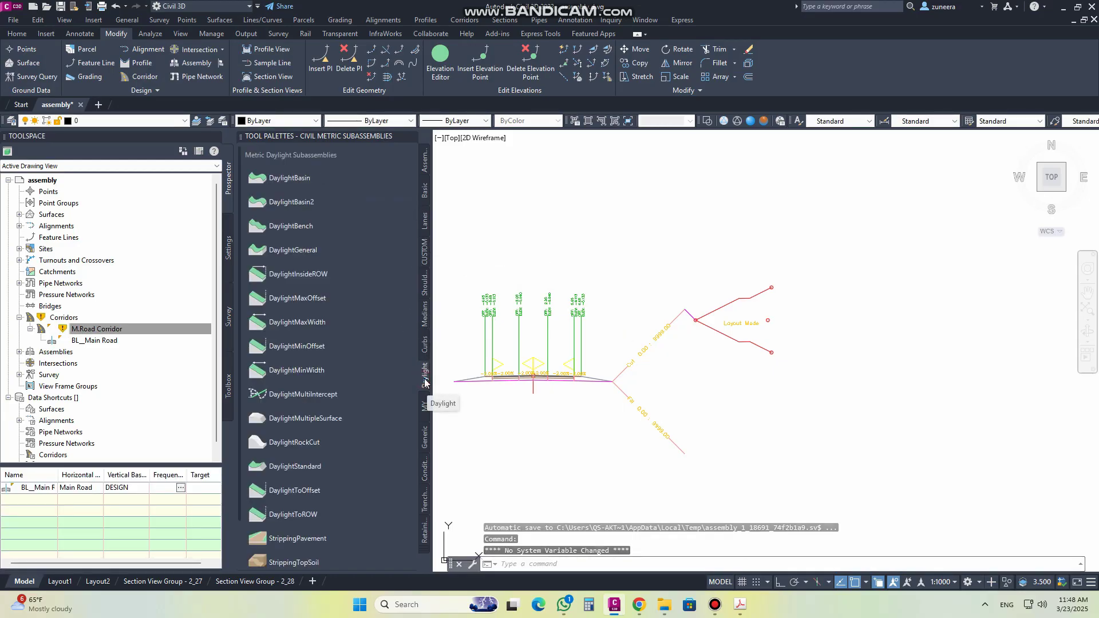
{"action": "left_click", "coordinate": [314, 226]}
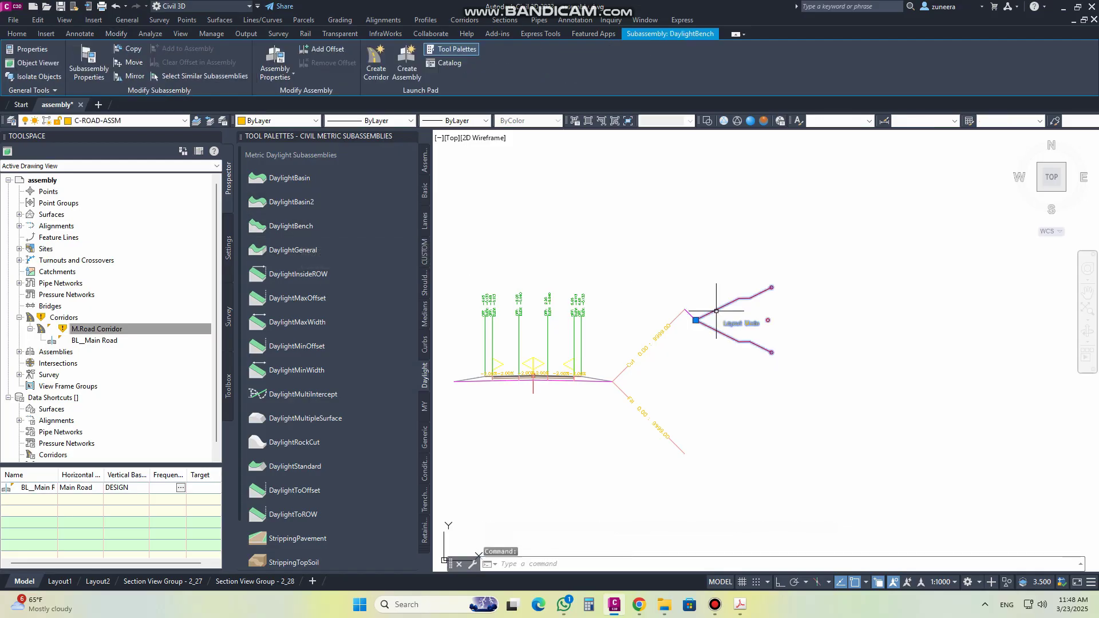
{"action": "left_click", "coordinate": [134, 53]}
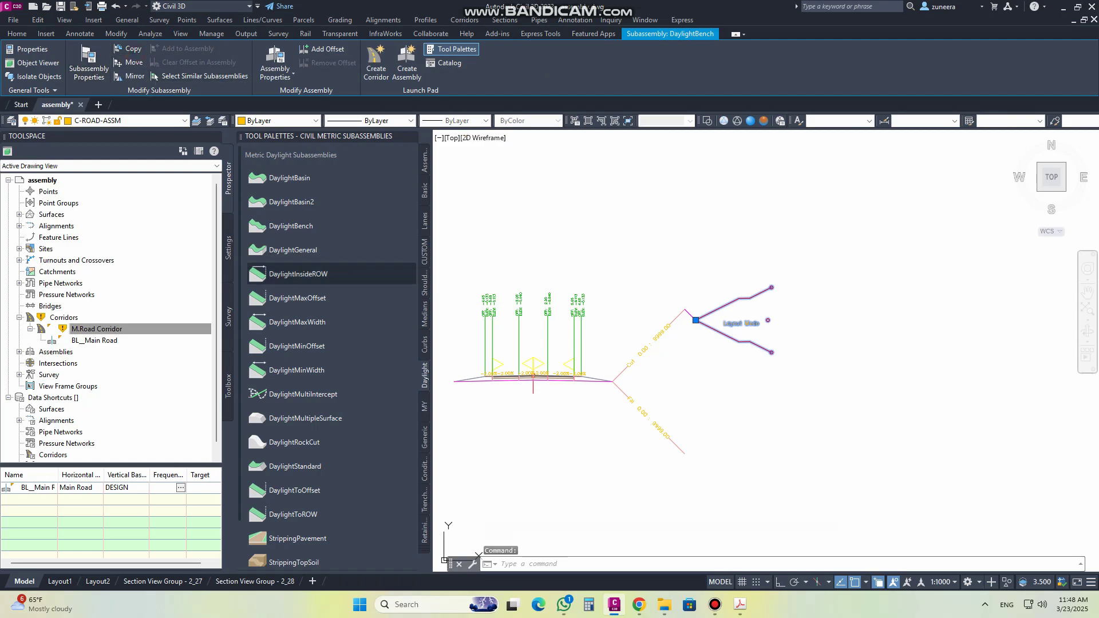
{"action": "scroll", "coordinate": [610, 435], "scroll_direction": "up", "scroll_amount": 5}
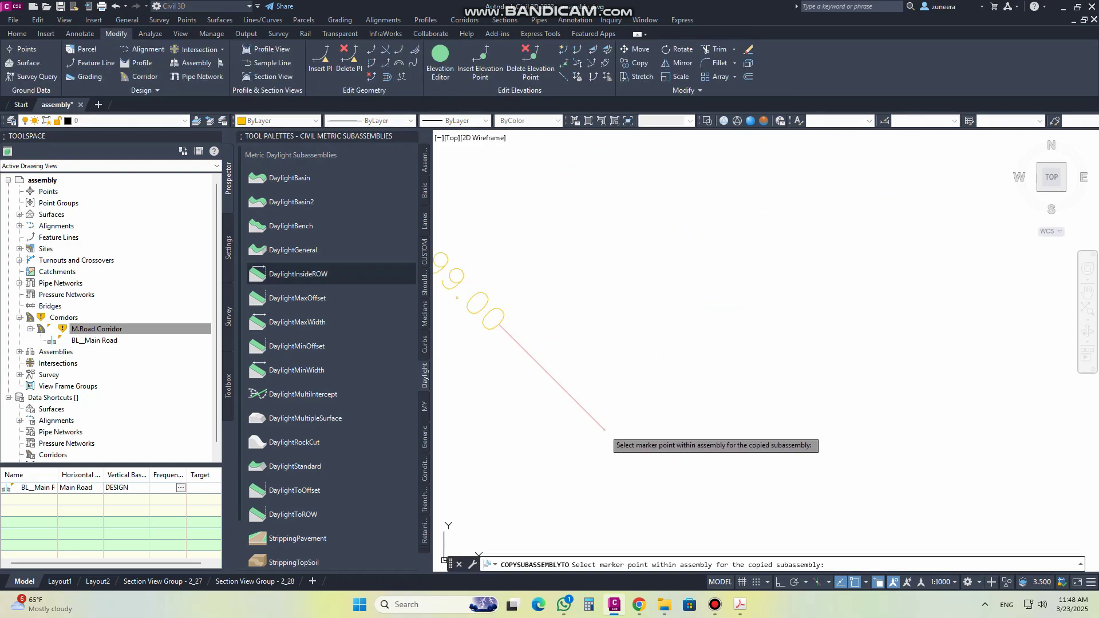
{"action": "left_click", "coordinate": [611, 434]}
{"action": "left_click", "coordinate": [504, 310]}
{"action": "scroll", "coordinate": [598, 444], "scroll_direction": "down", "scroll_amount": 8}
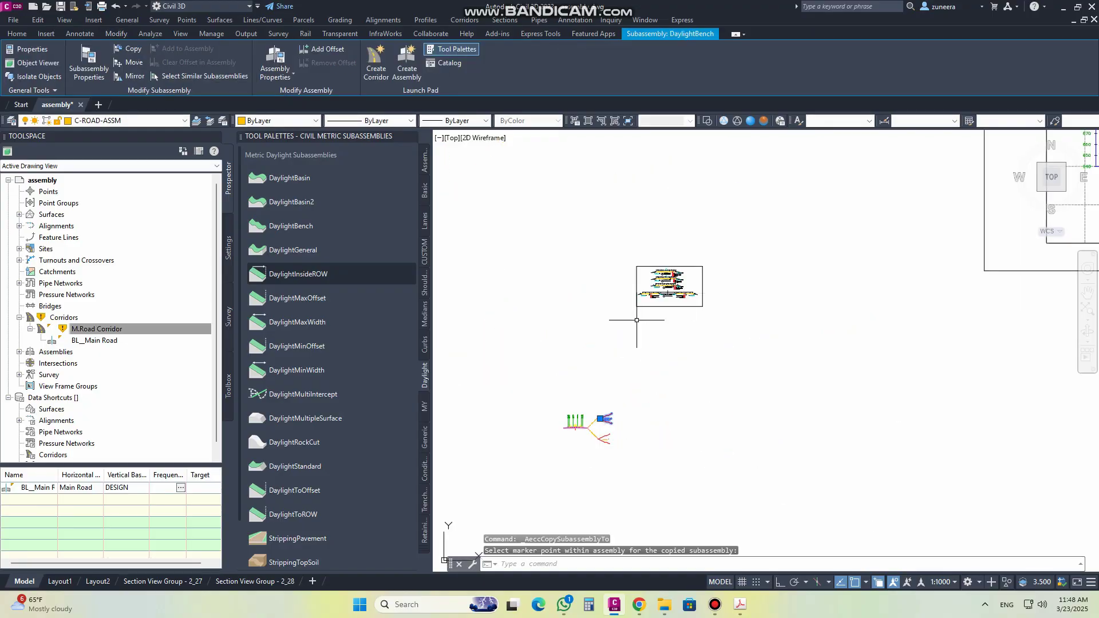
{"action": "scroll", "coordinate": [573, 345], "scroll_direction": "down", "scroll_amount": 4}
- Set all surface targets of M.Road Corridor to TR_CPSU_4 and rebuild the corridor
{"action": "right_click", "coordinate": [104, 330]}
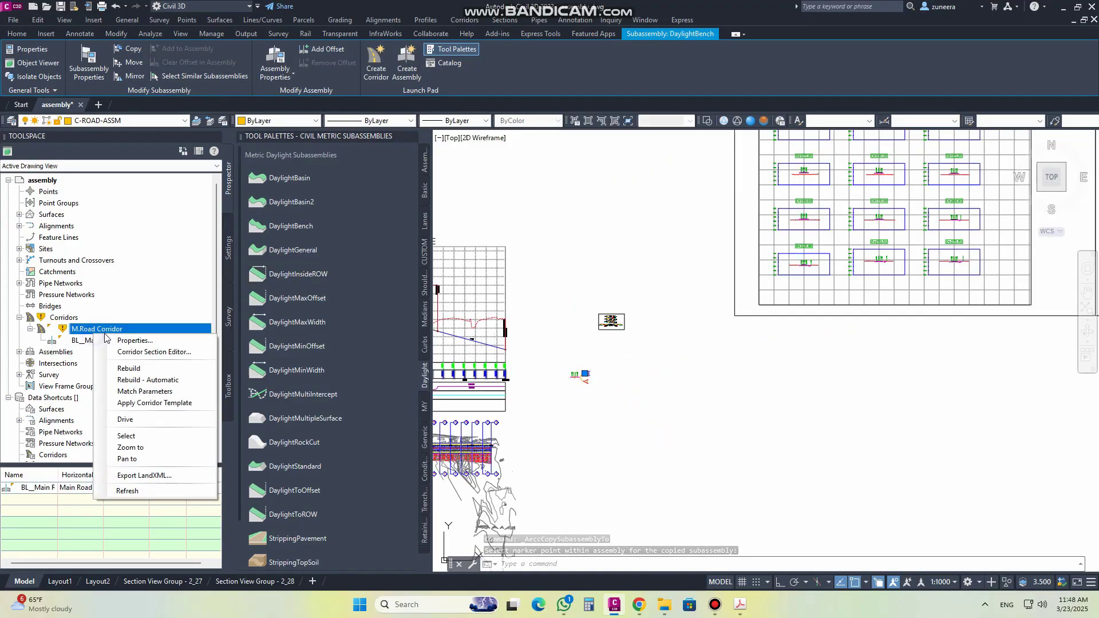
{"action": "left_click", "coordinate": [117, 340]}
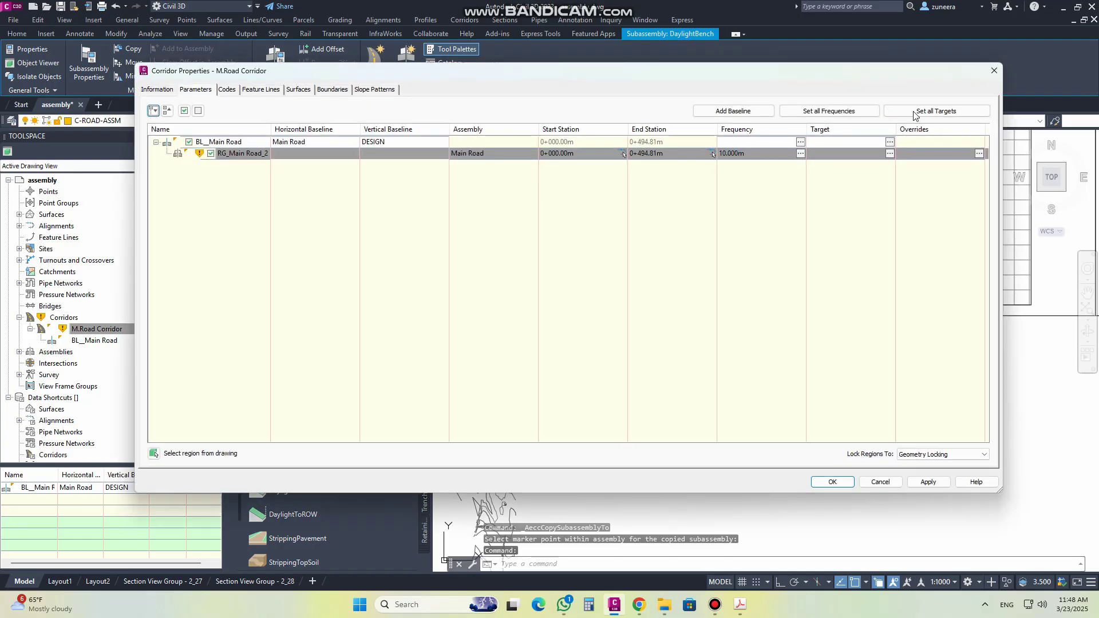
{"action": "left_click", "coordinate": [915, 112]}
{"action": "left_click", "coordinate": [281, 163]}
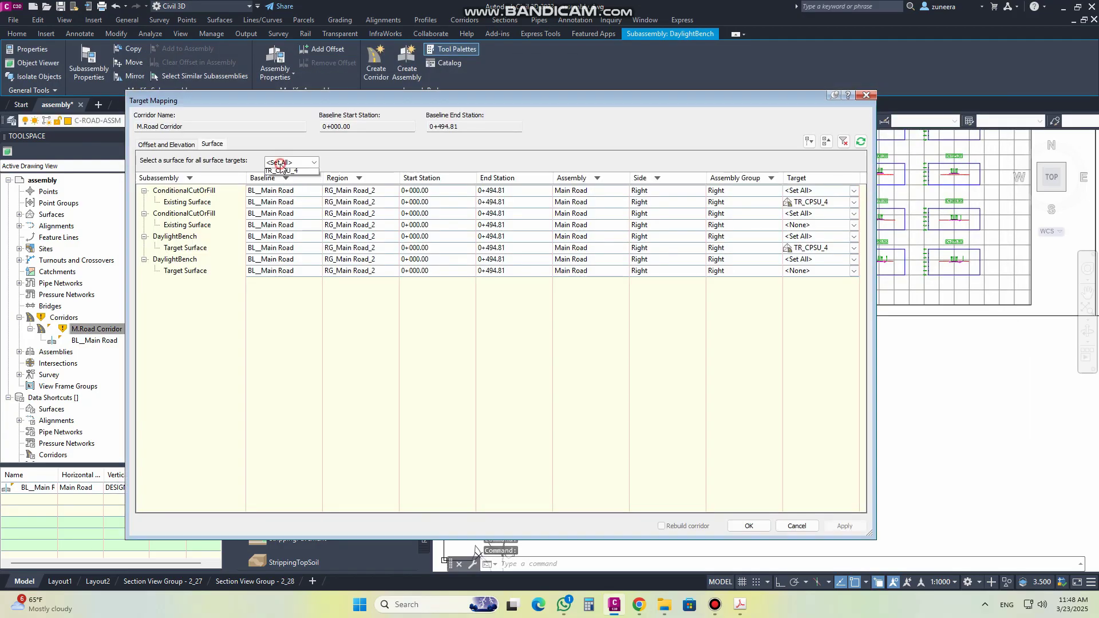
{"action": "left_click", "coordinate": [281, 170]}
{"action": "left_click", "coordinate": [748, 526]}
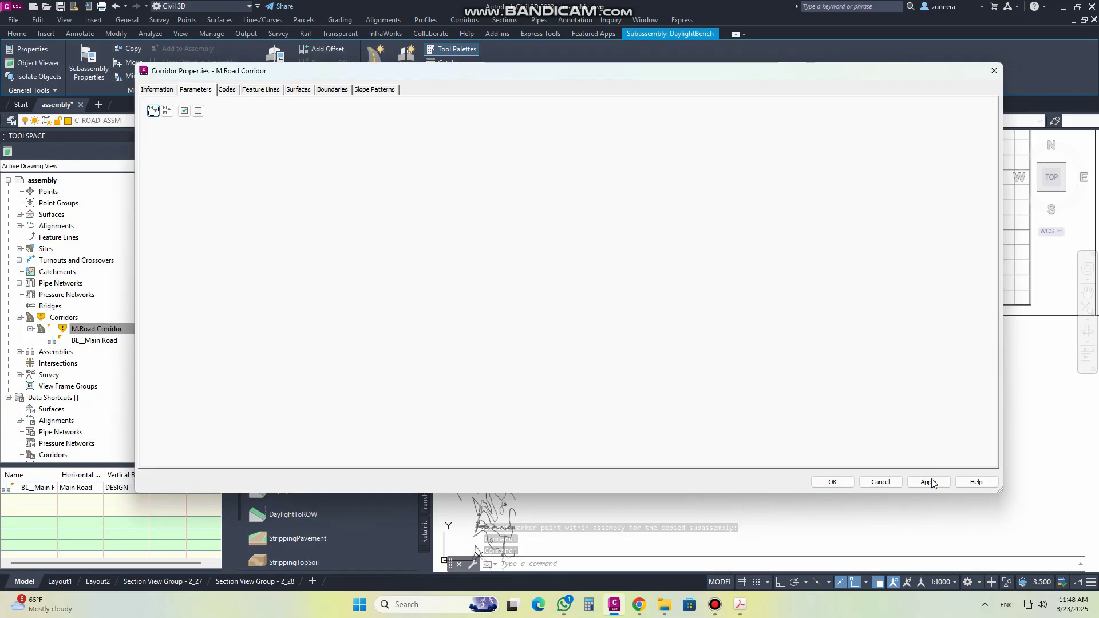
{"action": "left_click", "coordinate": [818, 484]}
{"action": "left_click", "coordinate": [523, 274]}
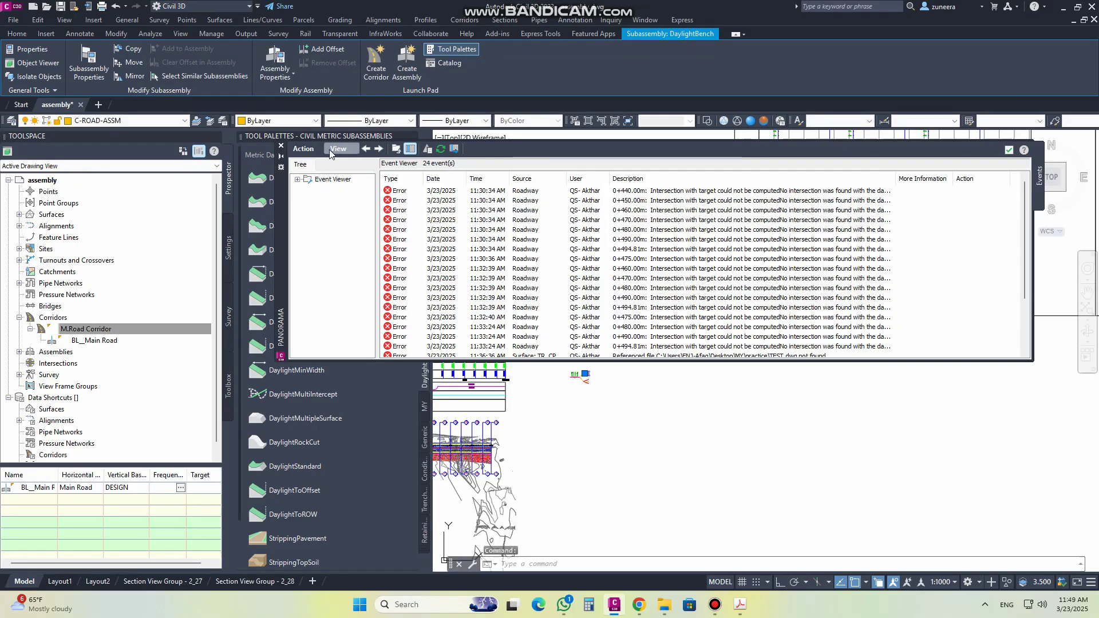
- Clear all events from the Event Viewer and close it
{"action": "left_click", "coordinate": [306, 148]}
{"action": "left_click", "coordinate": [333, 189]}
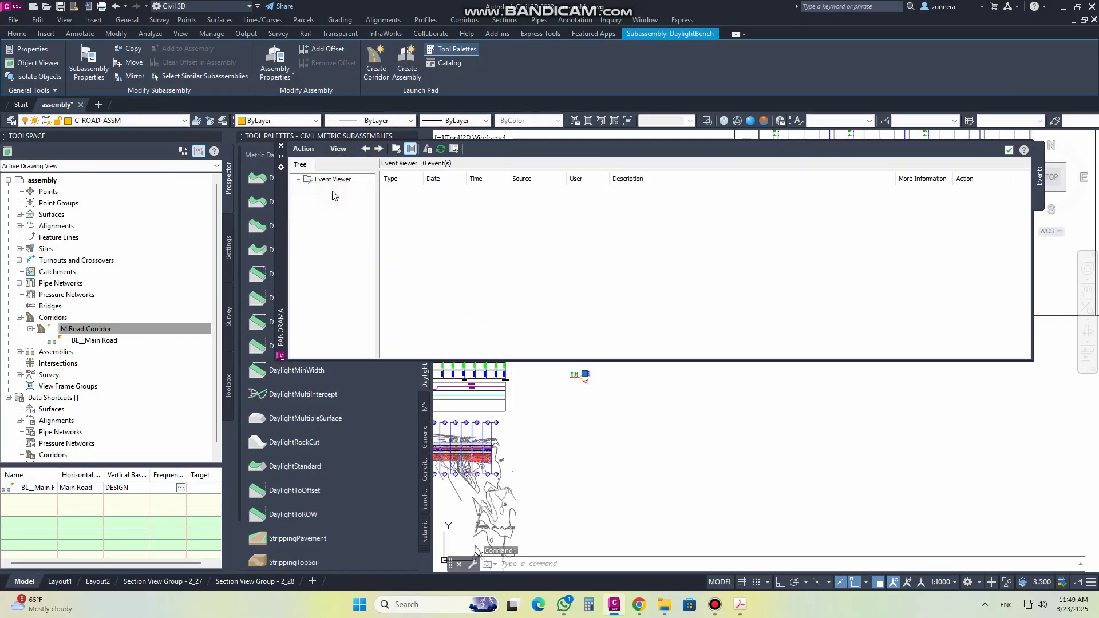
{"action": "left_click", "coordinate": [281, 147]}
- Examine the right-hand benched fill slope and its daylight point in the section views at 0+000.00 and 0+025.00
{"action": "scroll", "coordinate": [630, 372], "scroll_direction": "down", "scroll_amount": 3}
{"action": "scroll", "coordinate": [626, 417], "scroll_direction": "up", "scroll_amount": 4}
{"action": "scroll", "coordinate": [607, 358], "scroll_direction": "up", "scroll_amount": 8}
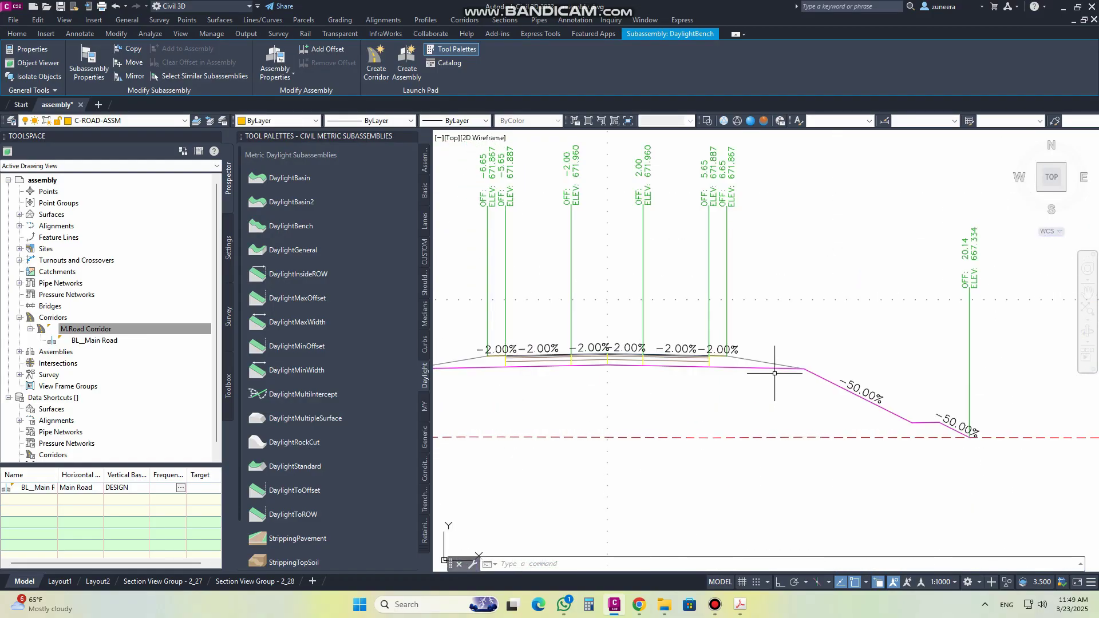
{"action": "scroll", "coordinate": [799, 388], "scroll_direction": "down", "scroll_amount": 6}
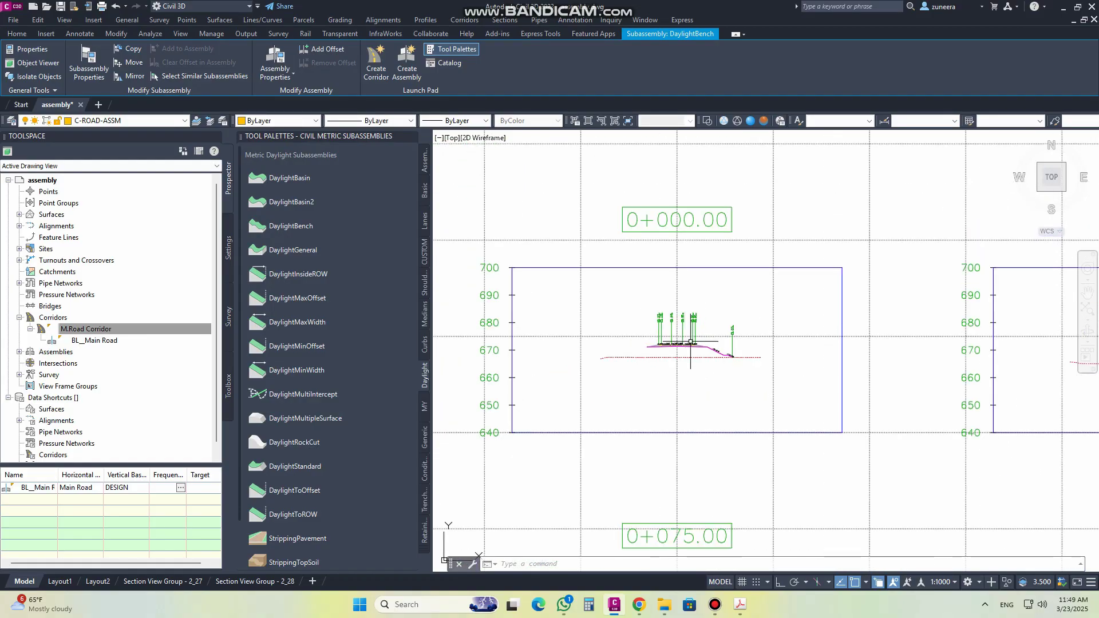
{"action": "scroll", "coordinate": [724, 350], "scroll_direction": "up", "scroll_amount": 4}
{"action": "scroll", "coordinate": [631, 324], "scroll_direction": "down", "scroll_amount": 2}
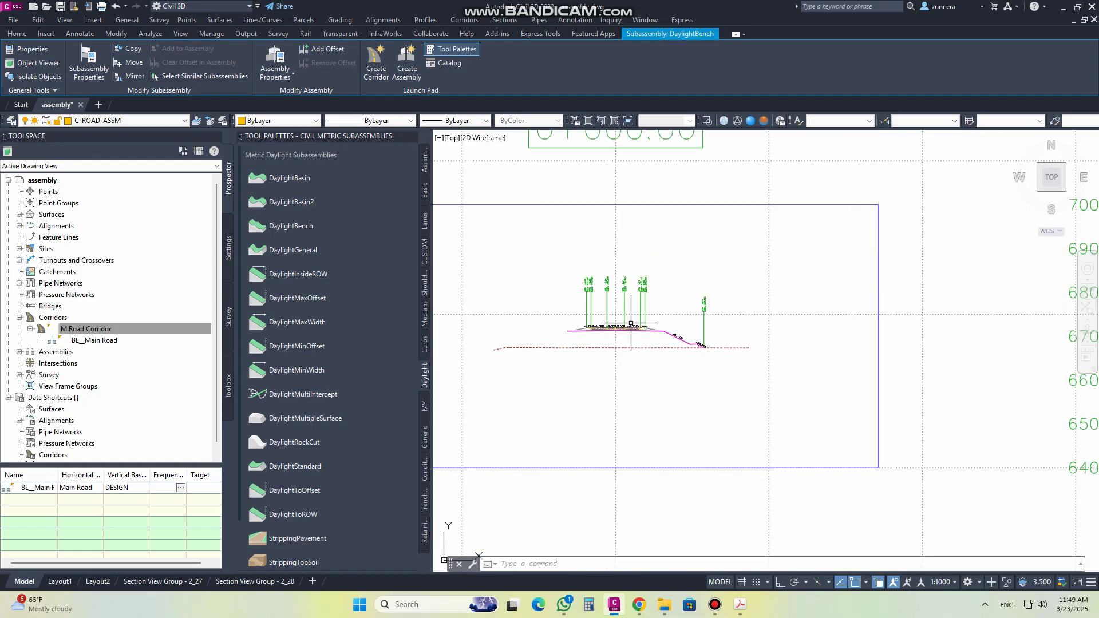
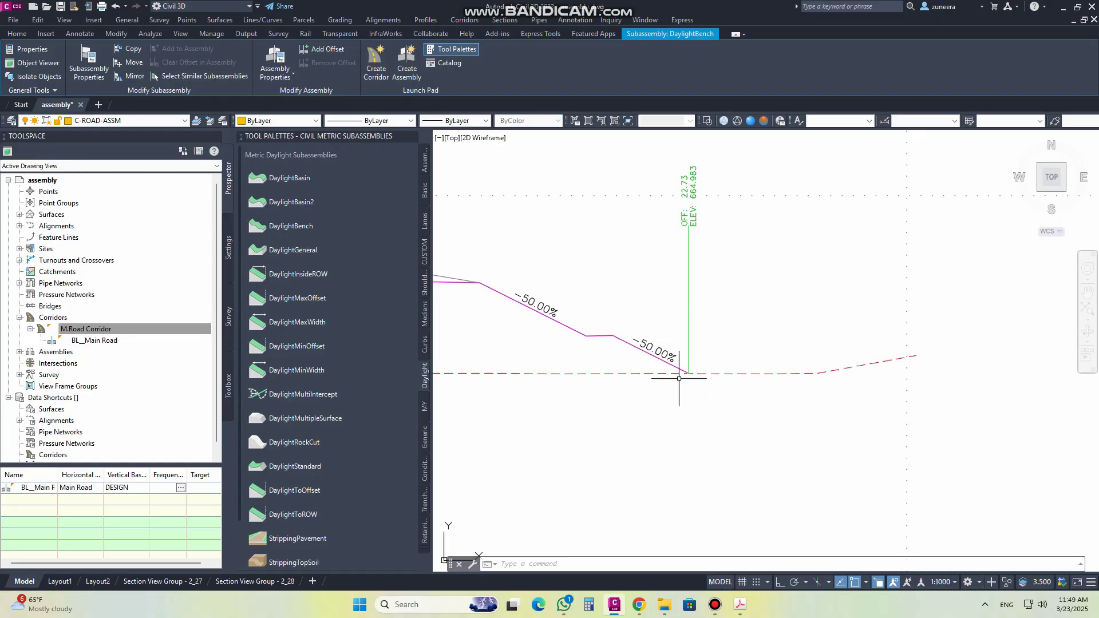
{"action": "scroll", "coordinate": [684, 380], "scroll_direction": "up", "scroll_amount": 2}
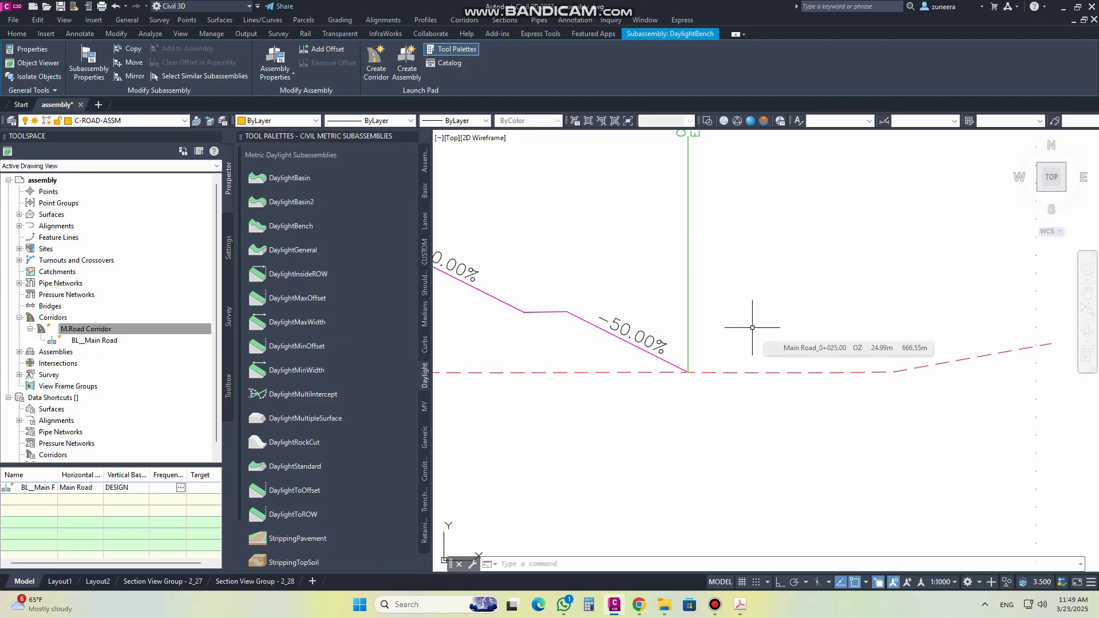
- Delete the DaylightBench subassembly attached to the end of the Fill condition
{"action": "scroll", "coordinate": [756, 330], "scroll_direction": "down", "scroll_amount": 6}
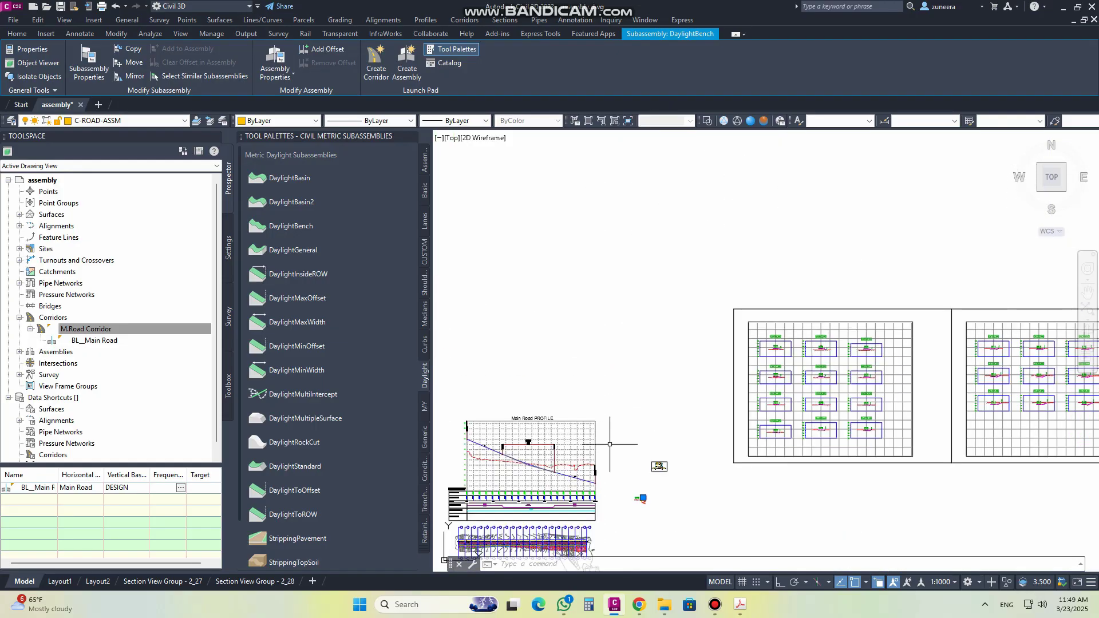
{"action": "scroll", "coordinate": [723, 304], "scroll_direction": "up", "scroll_amount": 6}
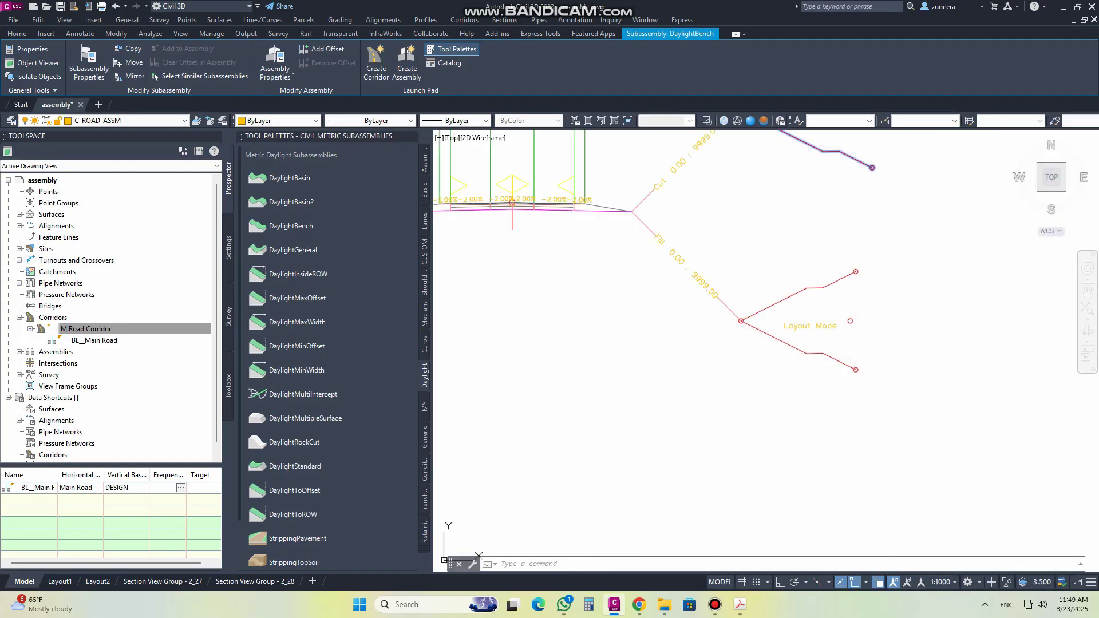
{"action": "key", "text": "Escape"}
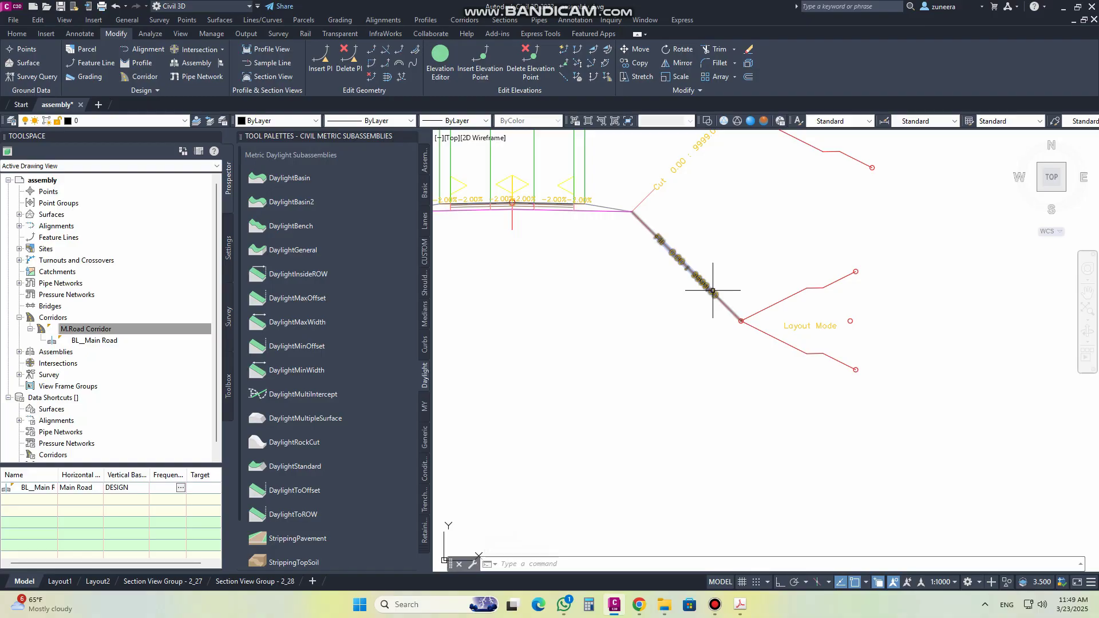
{"action": "scroll", "coordinate": [713, 291], "scroll_direction": "down", "scroll_amount": 3}
{"action": "left_click", "coordinate": [747, 339]}
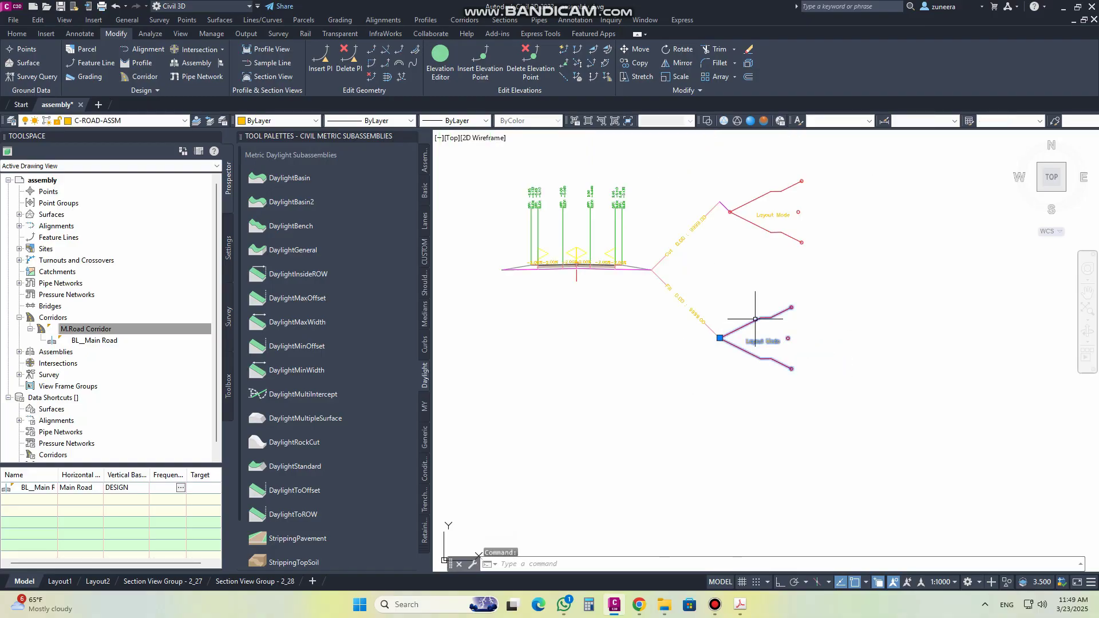
{"action": "key", "text": "Delete"}
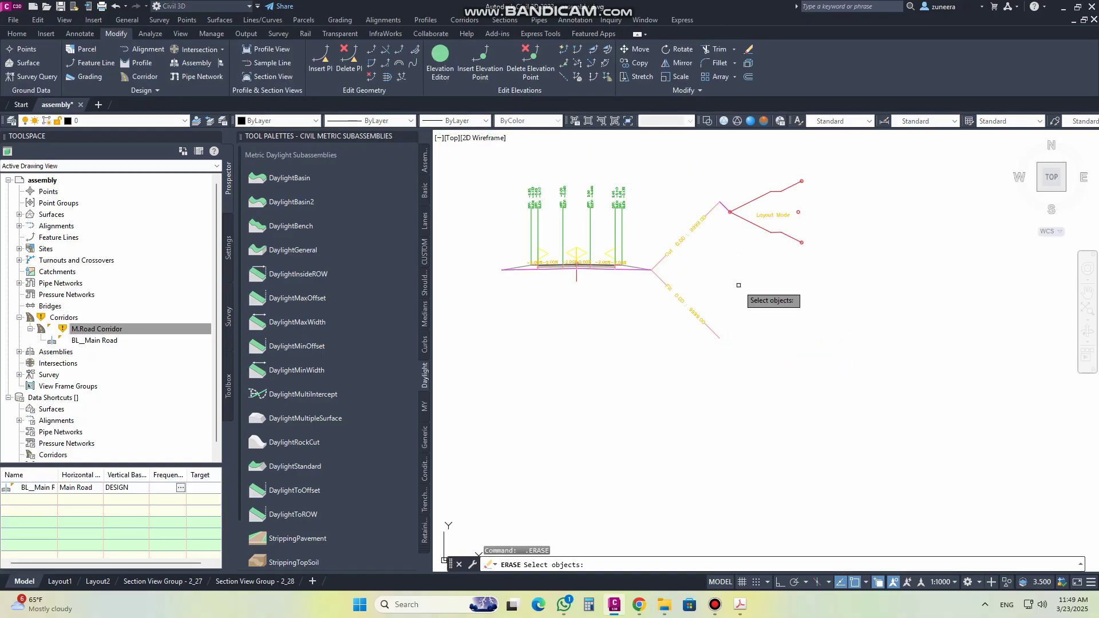
{"action": "key", "text": "Escape"}
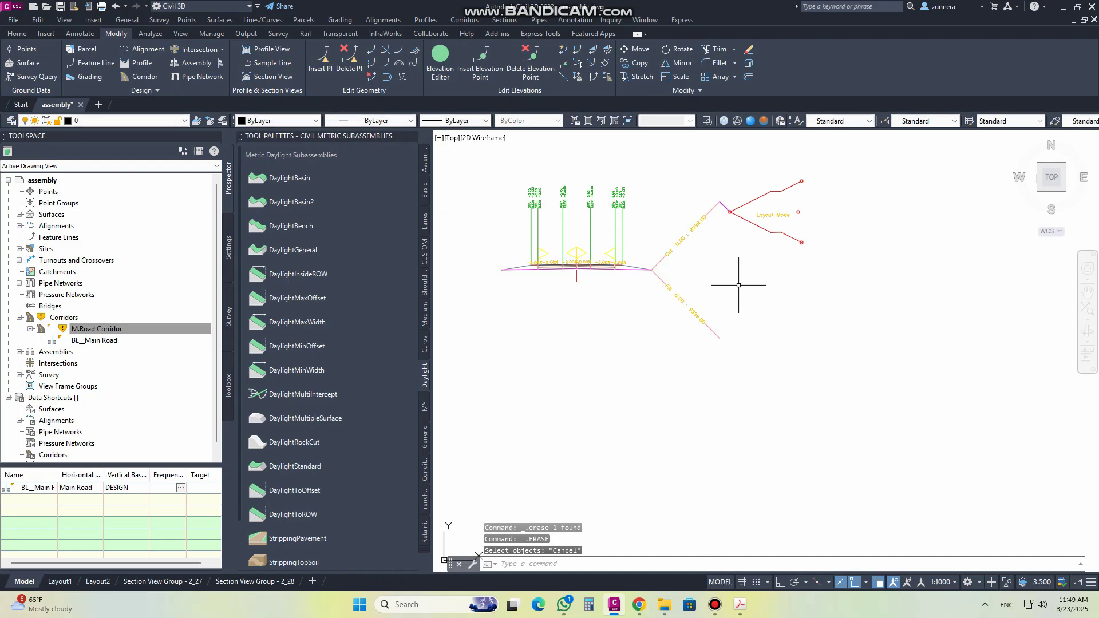
- Copy the short sloped link together with its DaylightBench from the Cut branch to the end of the Fill condition
{"action": "scroll", "coordinate": [720, 332], "scroll_direction": "up", "scroll_amount": 2}
{"action": "middle_click_drag", "start_coordinate": [731, 258], "coordinate": [689, 322]}
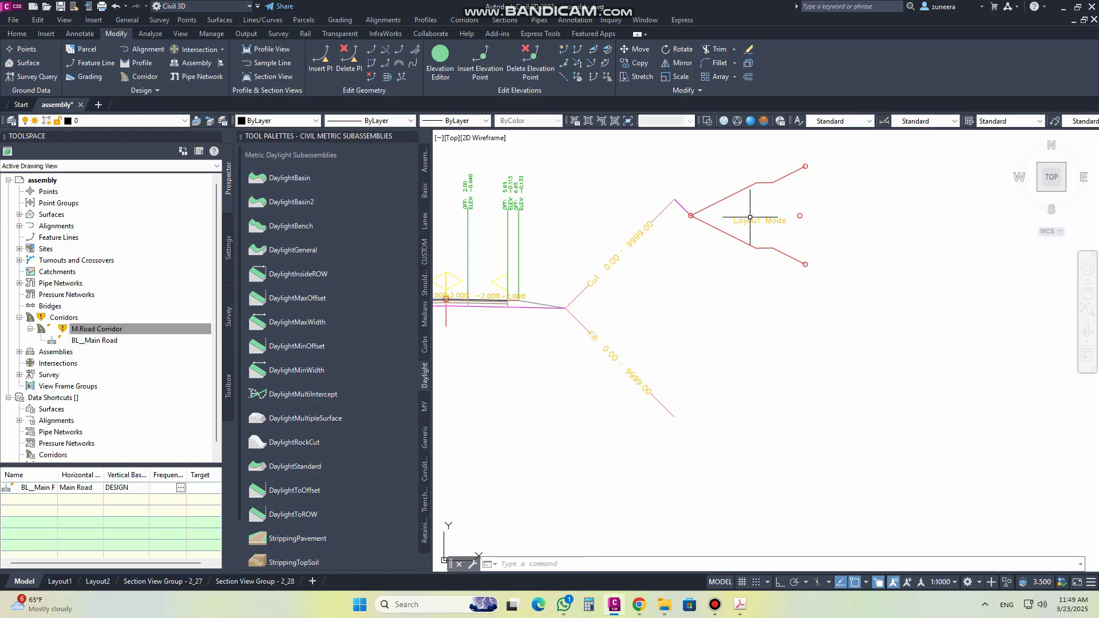
{"action": "left_click", "coordinate": [715, 240]}
{"action": "left_click", "coordinate": [658, 177]}
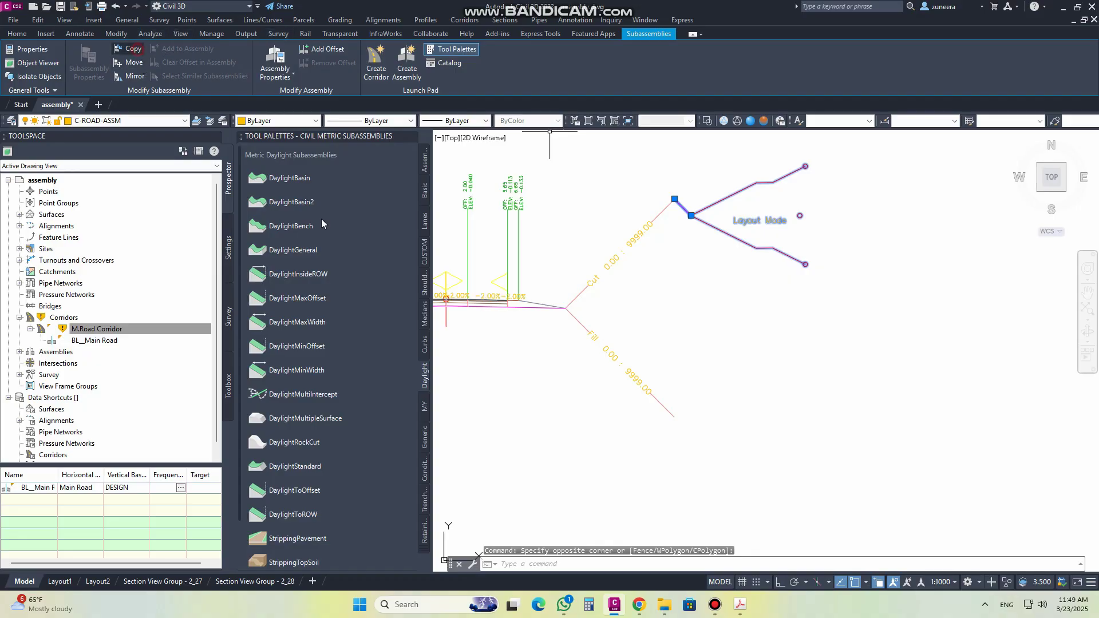
{"action": "left_click", "coordinate": [133, 49]}
{"action": "scroll", "coordinate": [736, 452], "scroll_direction": "up", "scroll_amount": 5}
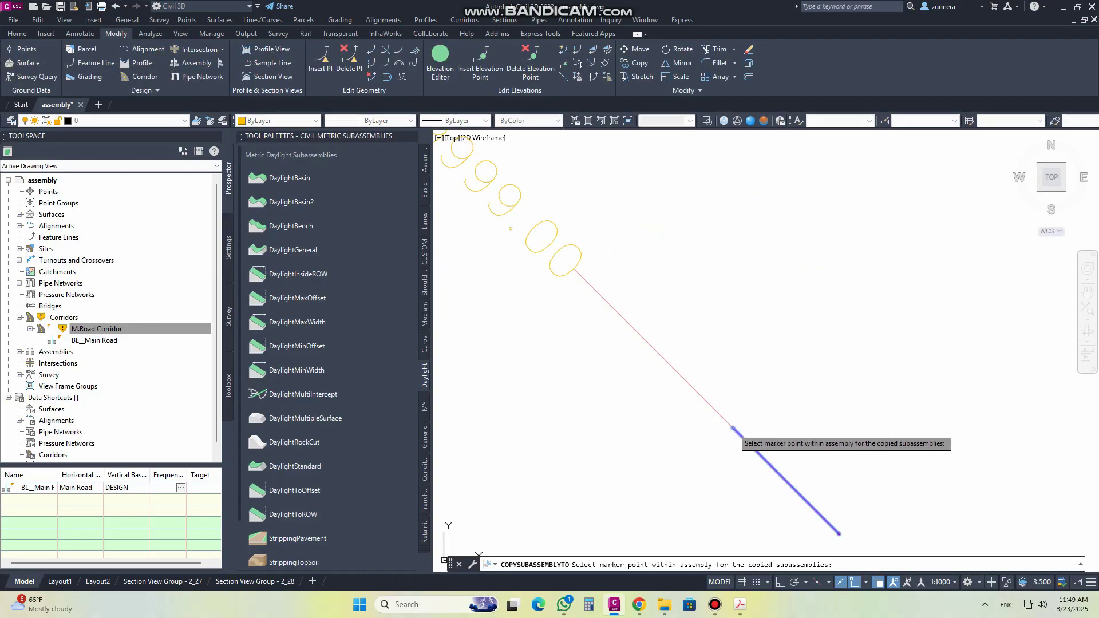
{"action": "left_click", "coordinate": [733, 428]}
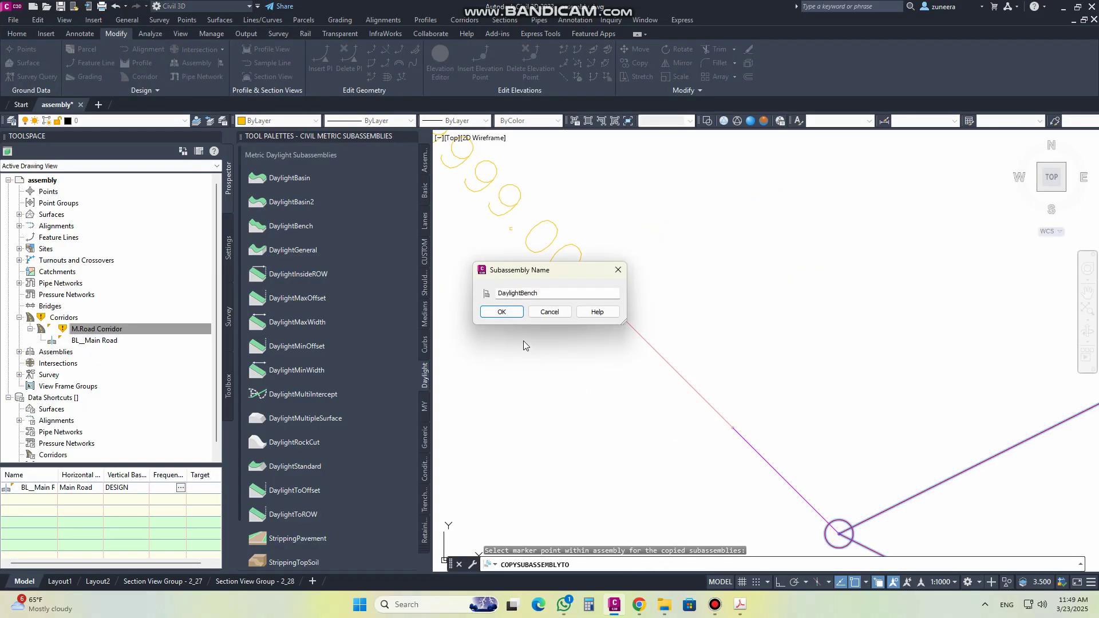
{"action": "left_click", "coordinate": [502, 311]}
{"action": "scroll", "coordinate": [565, 414], "scroll_direction": "down", "scroll_amount": 8}
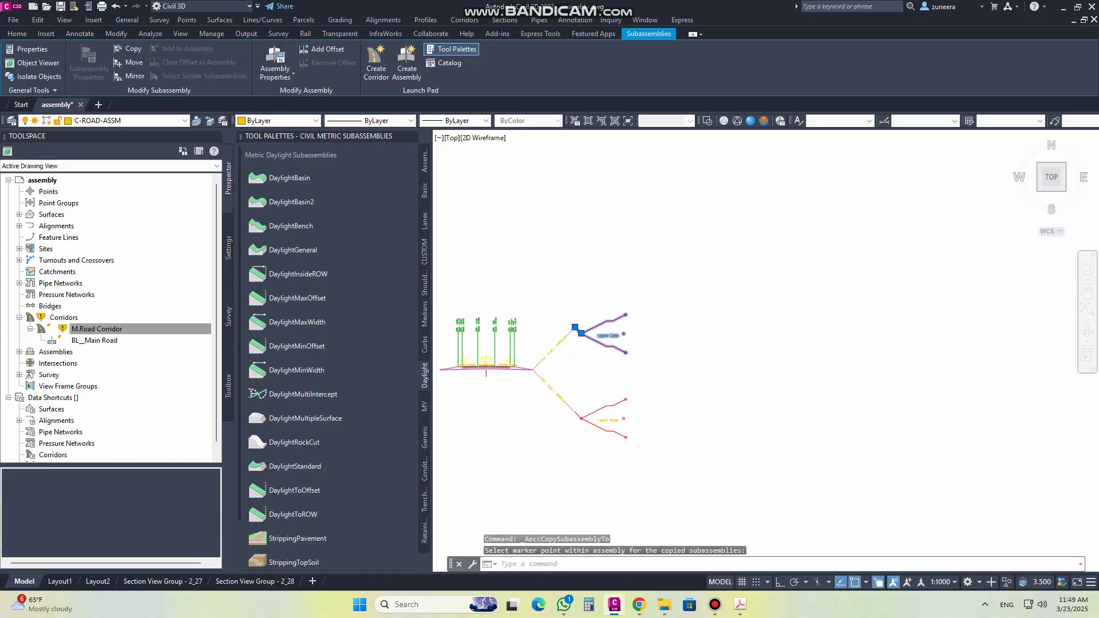
- Map all surface targets of M.Road Corridor to TR_CPSU_4, including the copied DaylightBench
{"action": "left_click", "coordinate": [96, 329]}
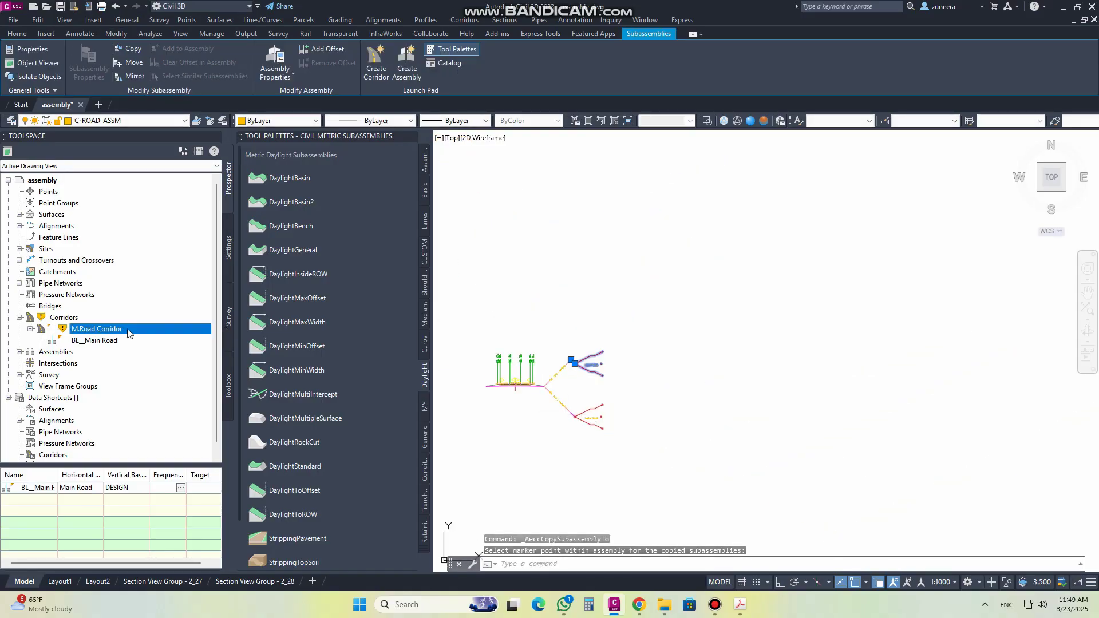
{"action": "right_click", "coordinate": [141, 329]}
{"action": "left_click", "coordinate": [160, 333]}
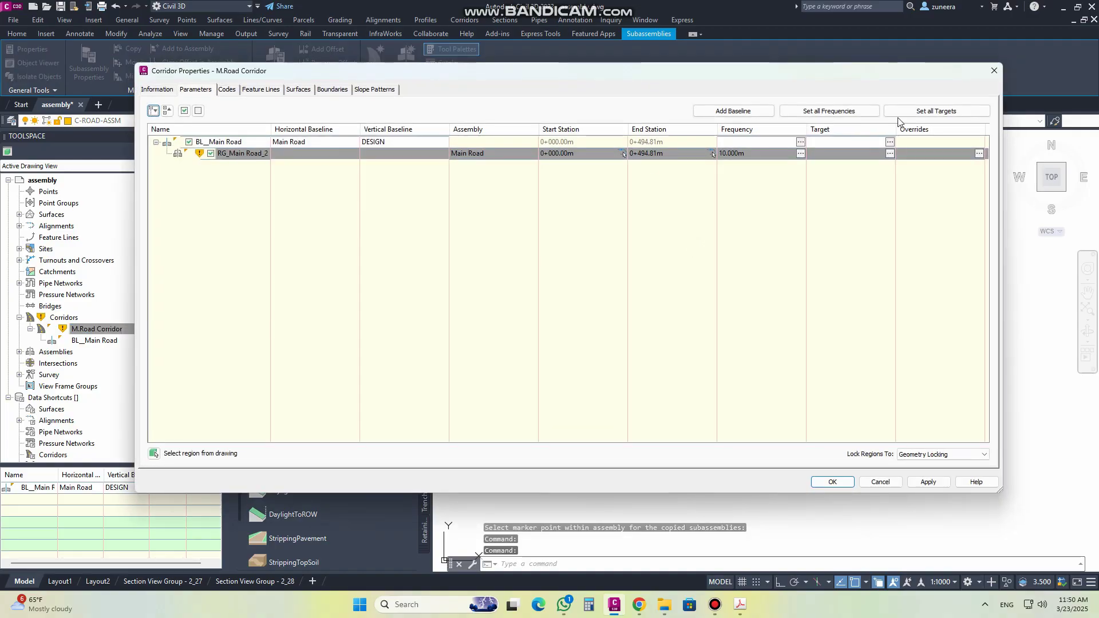
{"action": "left_click", "coordinate": [923, 113]}
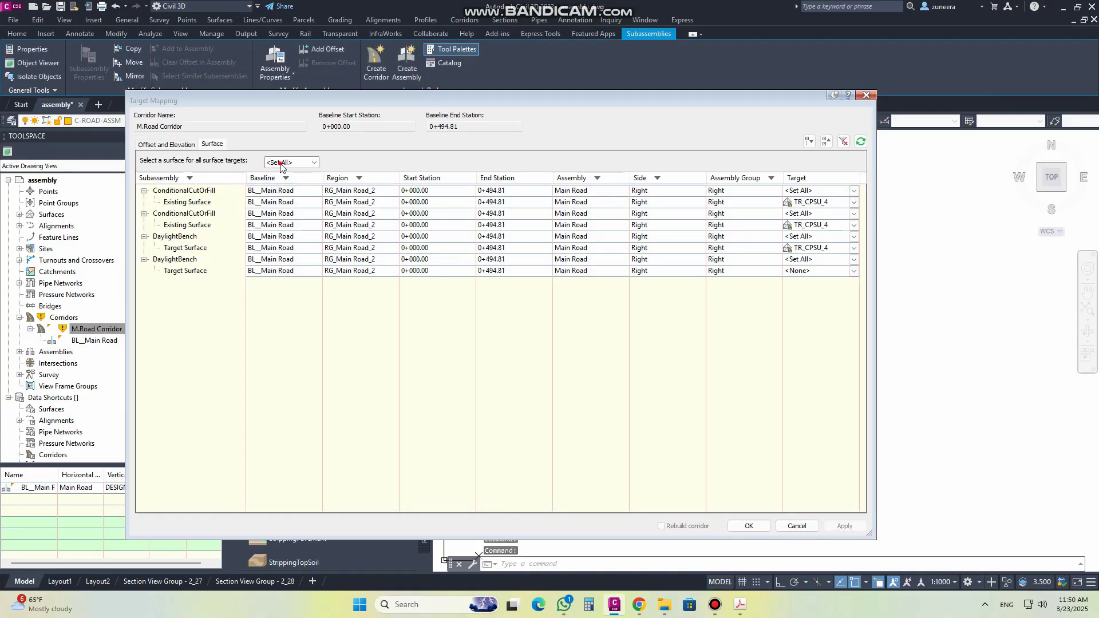
{"action": "left_click", "coordinate": [286, 162]}
{"action": "left_click", "coordinate": [287, 182]}
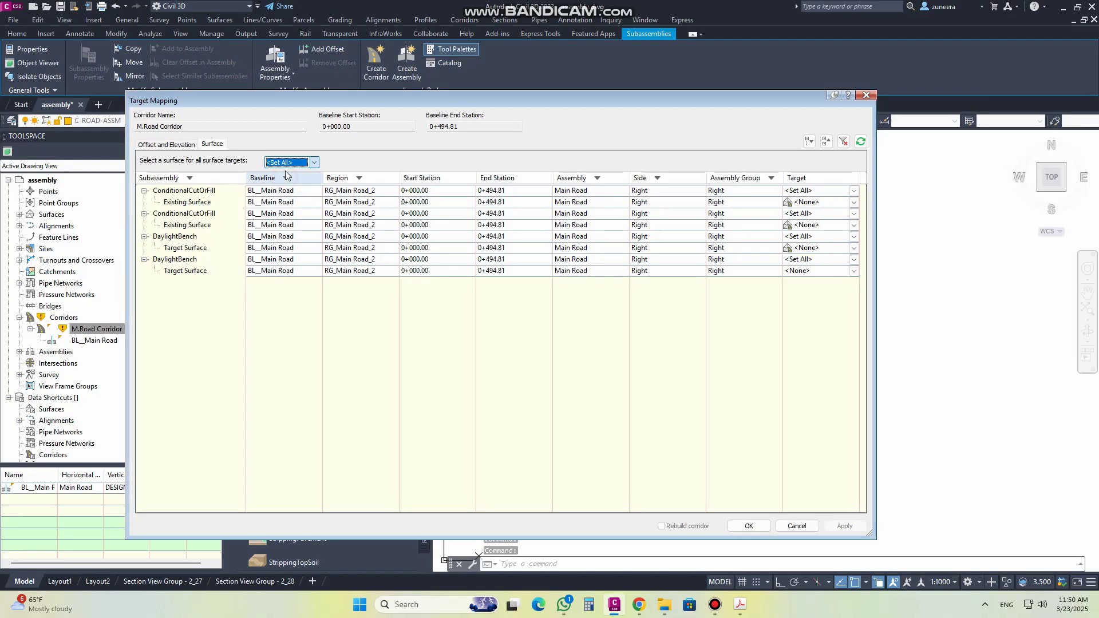
{"action": "left_click", "coordinate": [314, 162]}
{"action": "left_click", "coordinate": [286, 181]}
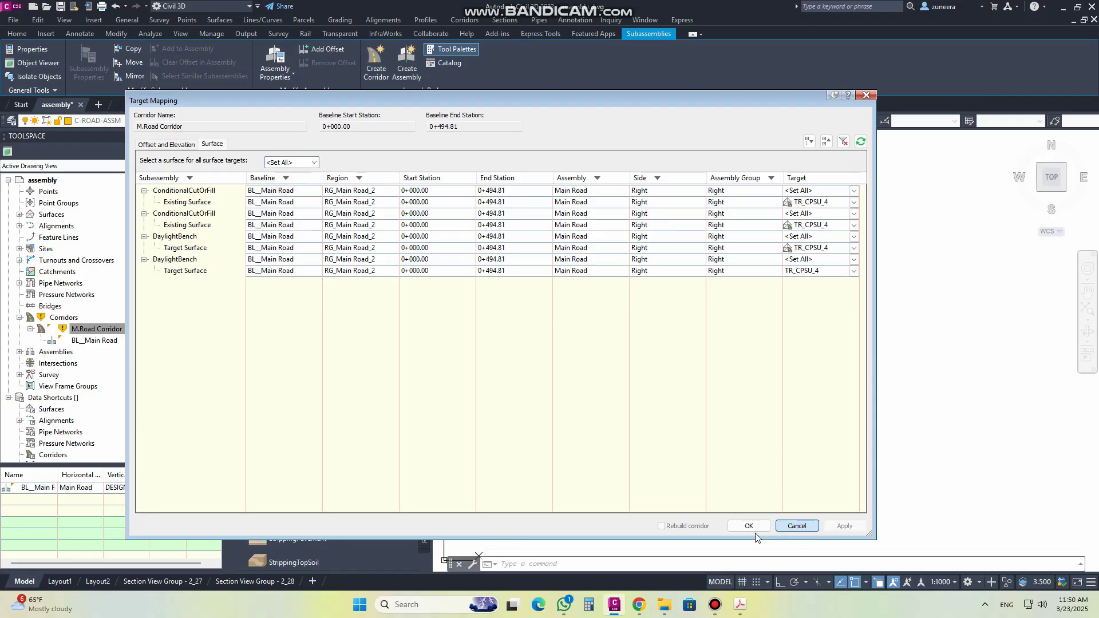
{"action": "left_click", "coordinate": [749, 526]}
- Apply the corridor changes with a rebuild and close the Event Viewer
{"action": "left_click", "coordinate": [926, 484]}
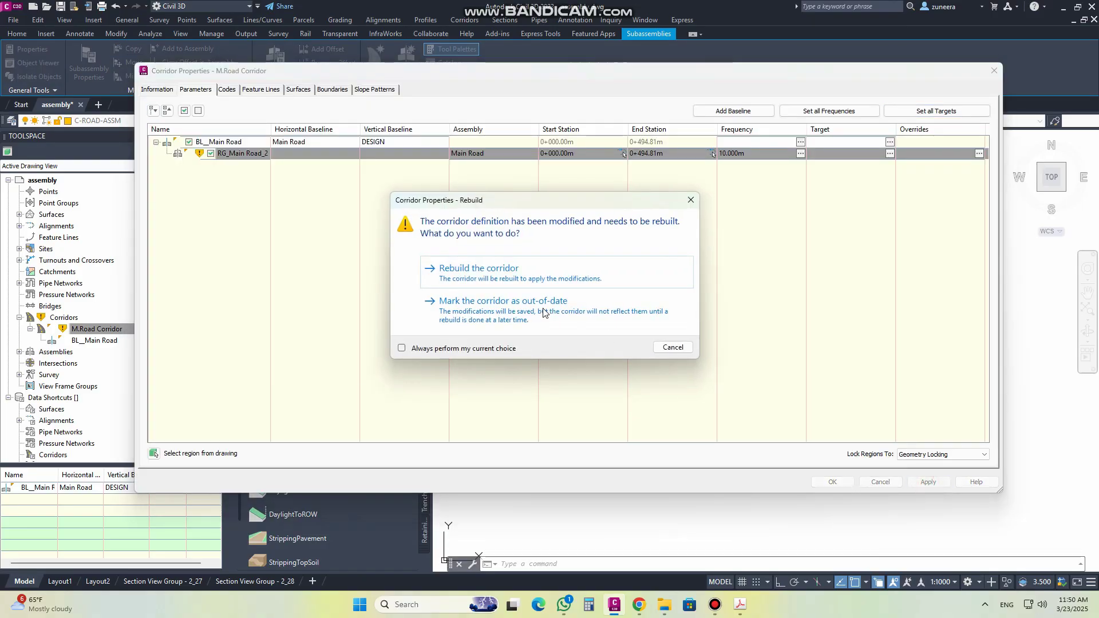
{"action": "left_click", "coordinate": [531, 285]}
{"action": "left_click", "coordinate": [833, 481]}
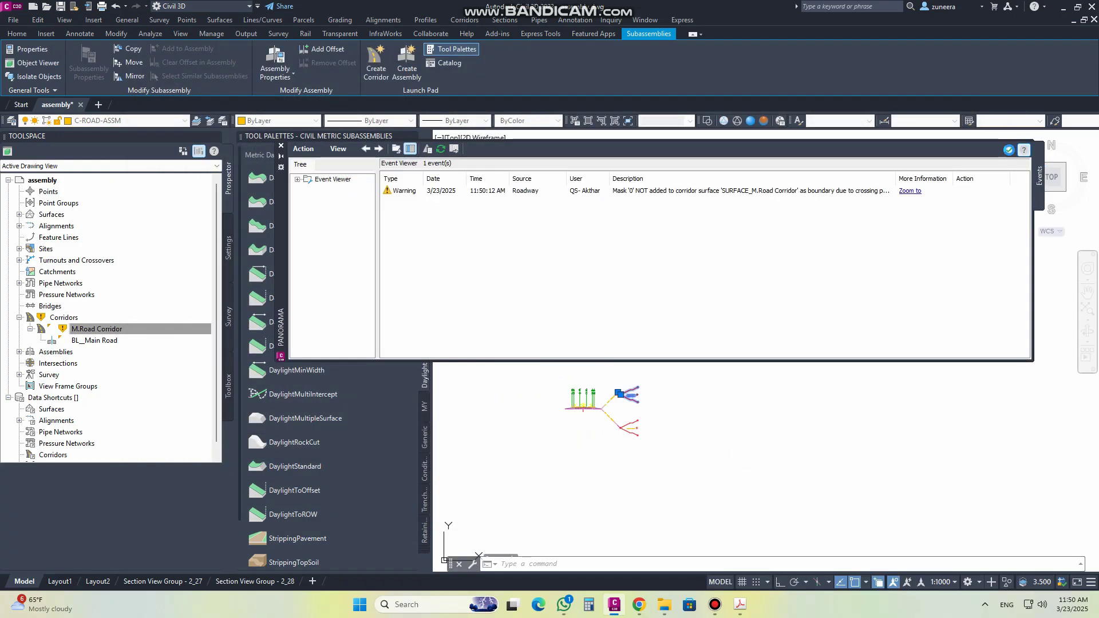
{"action": "left_click", "coordinate": [1008, 150]}
- Examine the right-hand slope and daylight end in the rebuilt fill sections, including stations 0+075.00 and 0+000.00
{"action": "scroll", "coordinate": [826, 263], "scroll_direction": "up", "scroll_amount": 5}
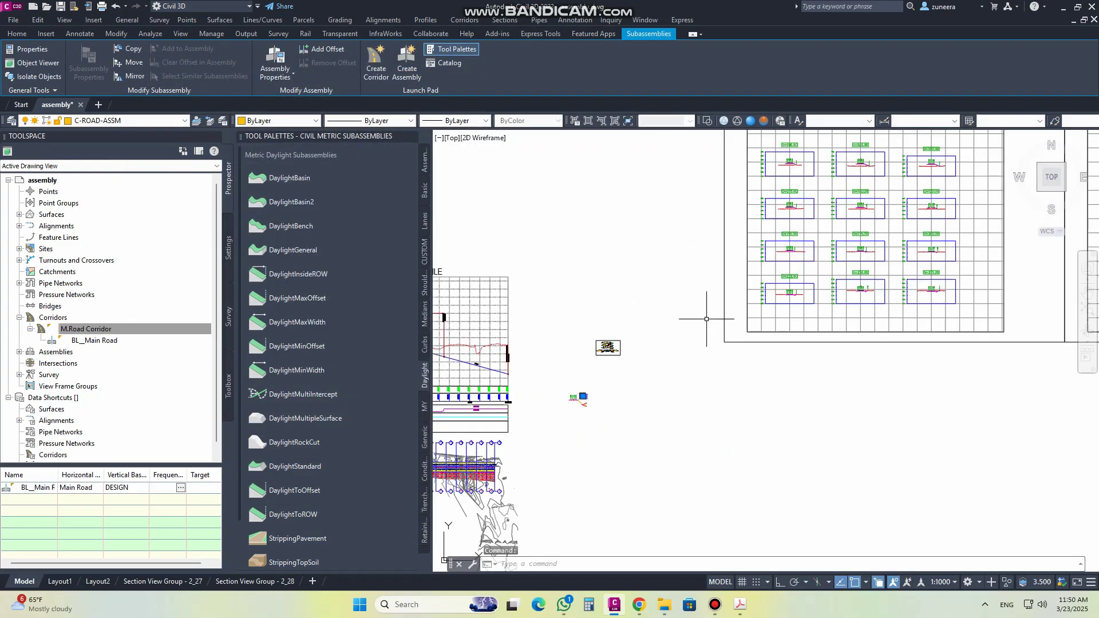
{"action": "scroll", "coordinate": [859, 169], "scroll_direction": "up", "scroll_amount": 6}
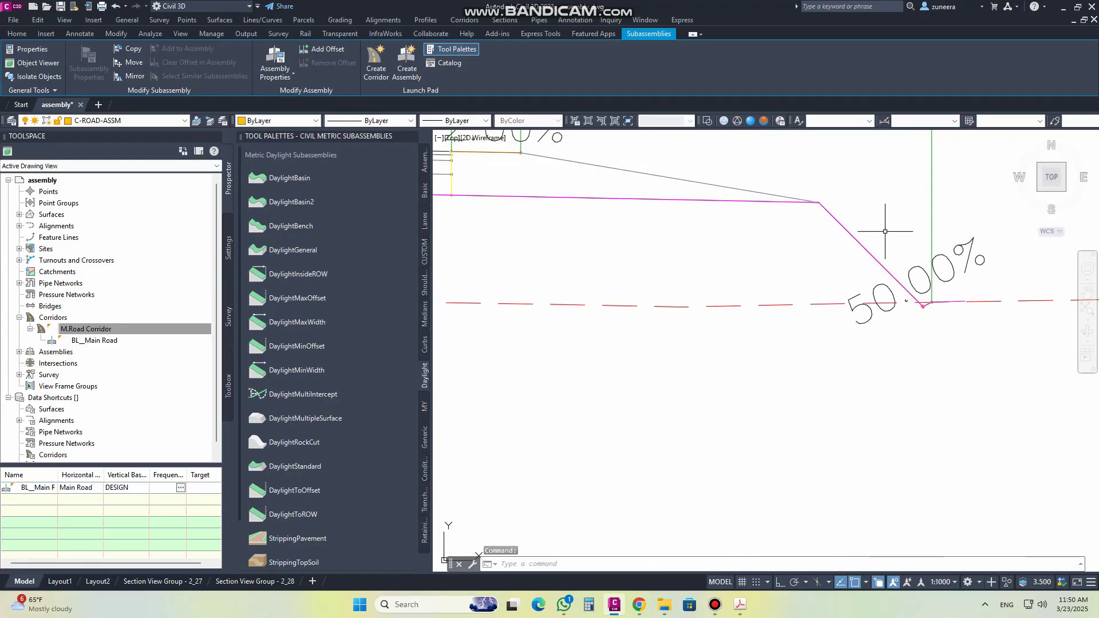
{"action": "scroll", "coordinate": [829, 351], "scroll_direction": "down", "scroll_amount": 3}
{"action": "scroll", "coordinate": [776, 307], "scroll_direction": "up", "scroll_amount": 8}
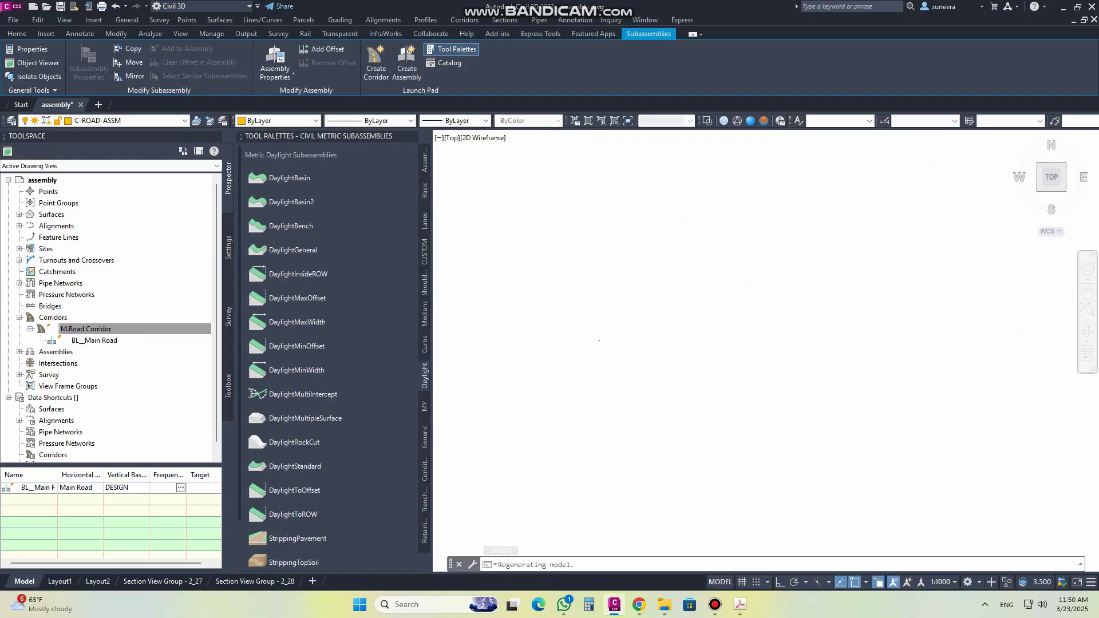
{"action": "scroll", "coordinate": [611, 392], "scroll_direction": "down", "scroll_amount": 4}
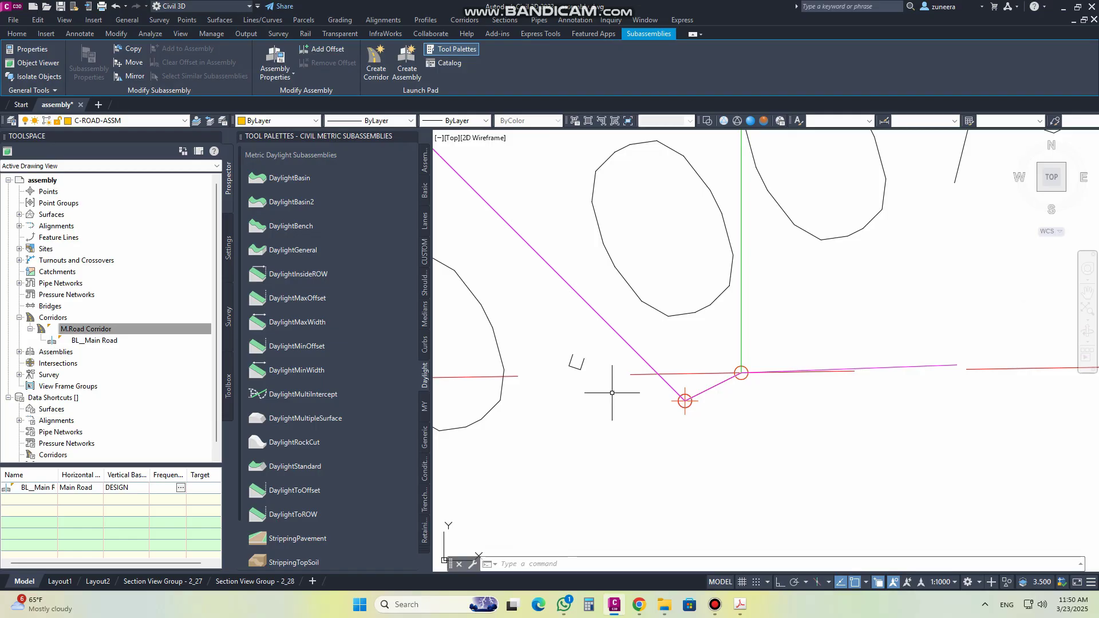
{"action": "scroll", "coordinate": [612, 392], "scroll_direction": "down", "scroll_amount": 8}
{"action": "scroll", "coordinate": [710, 323], "scroll_direction": "up", "scroll_amount": 5}
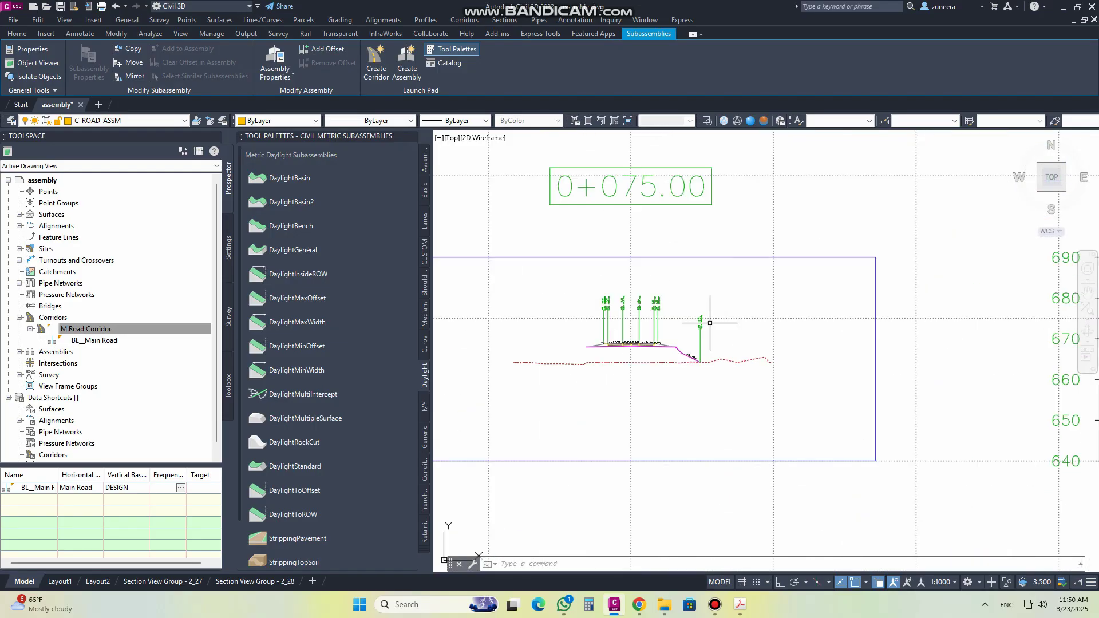
{"action": "scroll", "coordinate": [689, 361], "scroll_direction": "up", "scroll_amount": 8}
{"action": "scroll", "coordinate": [697, 400], "scroll_direction": "down", "scroll_amount": 8}
{"action": "scroll", "coordinate": [662, 315], "scroll_direction": "up", "scroll_amount": 8}
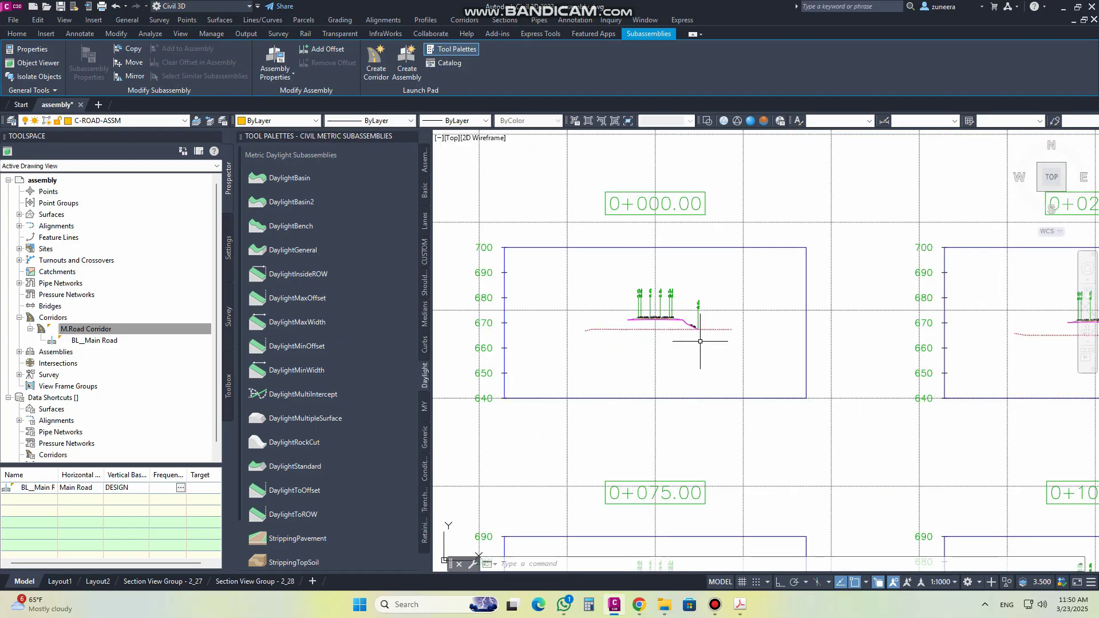